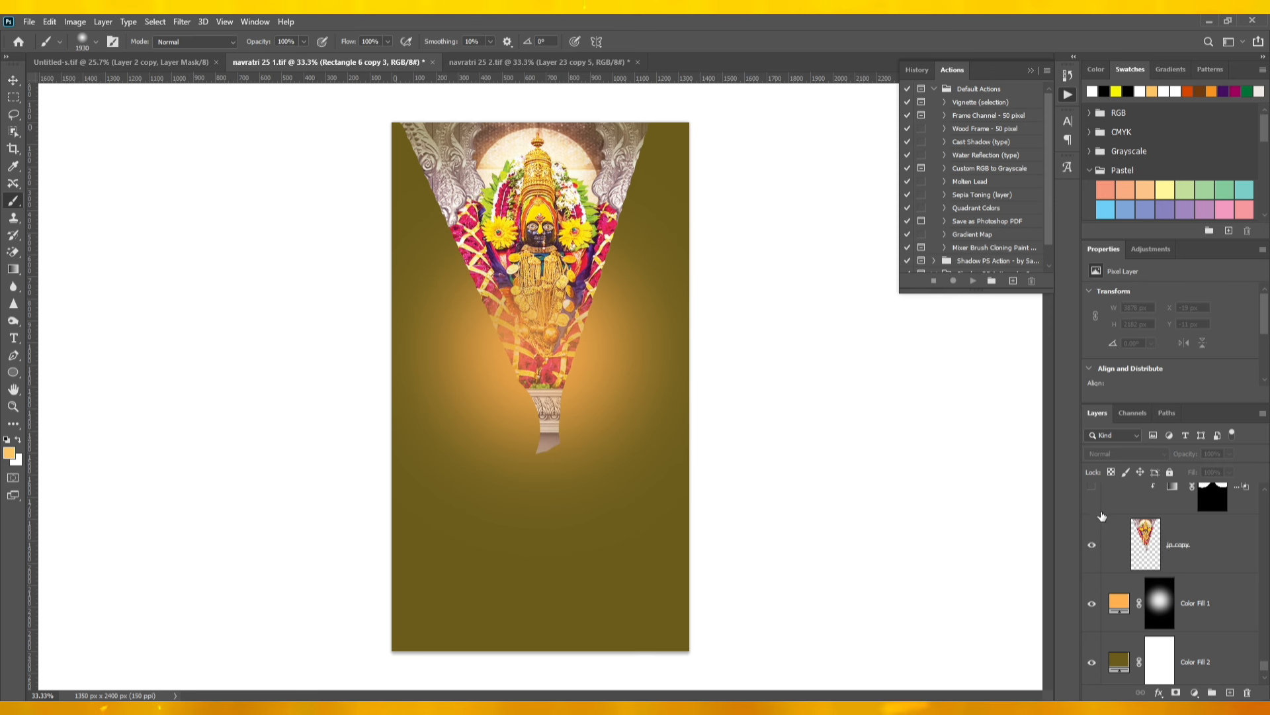
Select the central deity image layer "jp copy" and show the gradient map adjustment clipped above it
{"action": "scroll", "coordinate": [1101, 515], "scroll_direction": "up", "scroll_amount": 2}
{"action": "left_click", "coordinate": [1186, 570]}
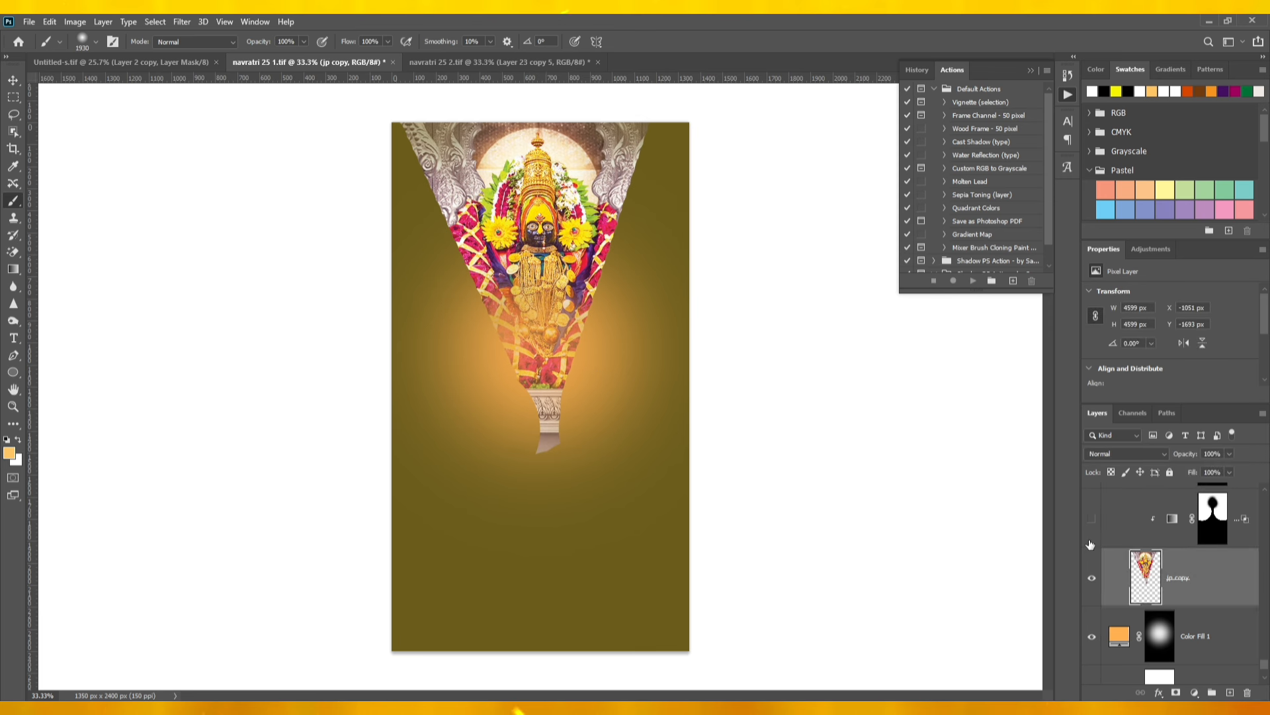
{"action": "left_click", "coordinate": [1092, 518]}
{"action": "scroll", "coordinate": [1192, 564], "scroll_direction": "up", "scroll_amount": 1}
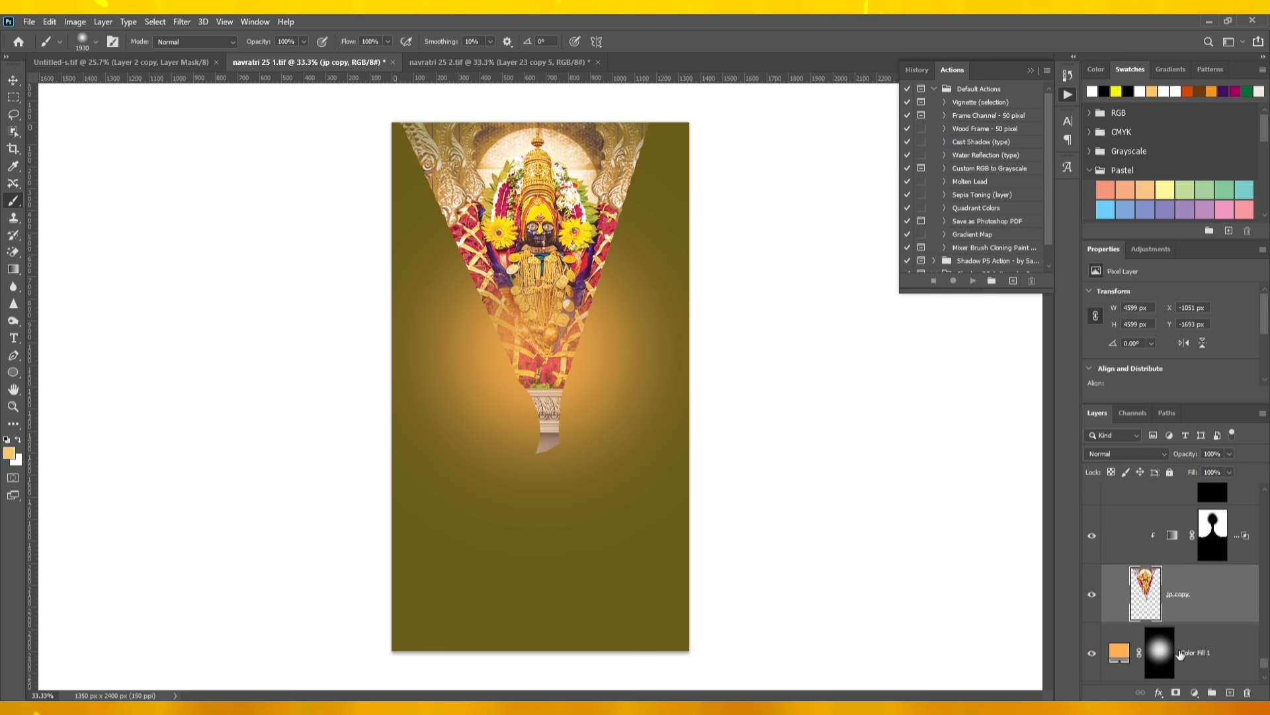
Select the gradient map adjustment over the central deity image and show the clipped exposure adjustment directly above it
{"action": "scroll", "coordinate": [1170, 546], "scroll_direction": "down", "scroll_amount": 3}
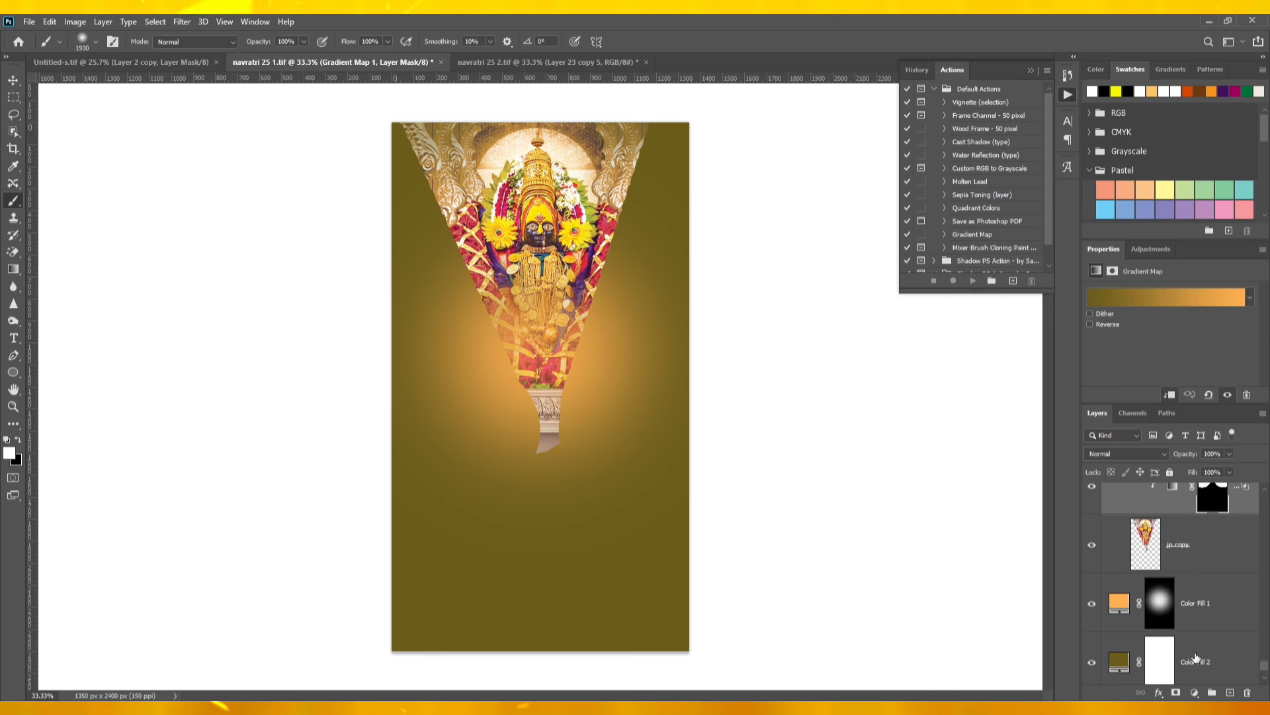
{"action": "left_click", "coordinate": [1196, 574]}
{"action": "scroll", "coordinate": [1197, 575], "scroll_direction": "up", "scroll_amount": 2}
{"action": "left_click", "coordinate": [1144, 531]}
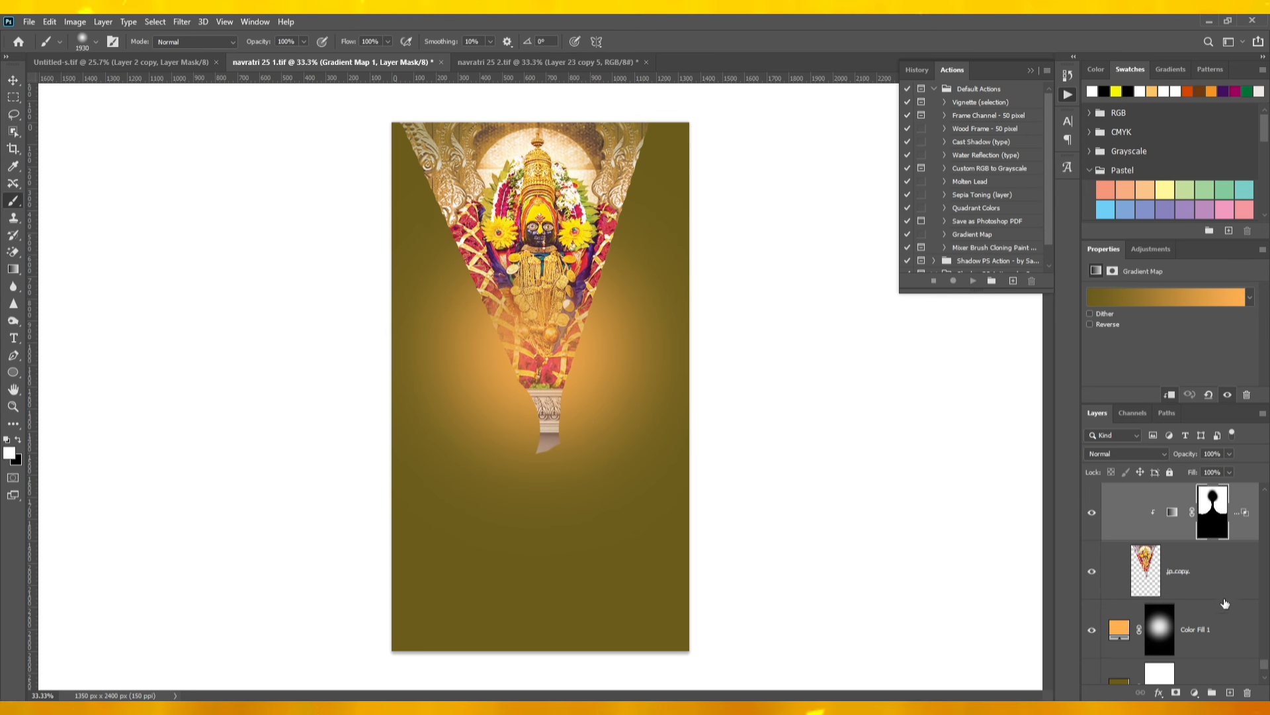
{"action": "scroll", "coordinate": [1122, 561], "scroll_direction": "up", "scroll_amount": 2}
{"action": "left_click", "coordinate": [1091, 539]}
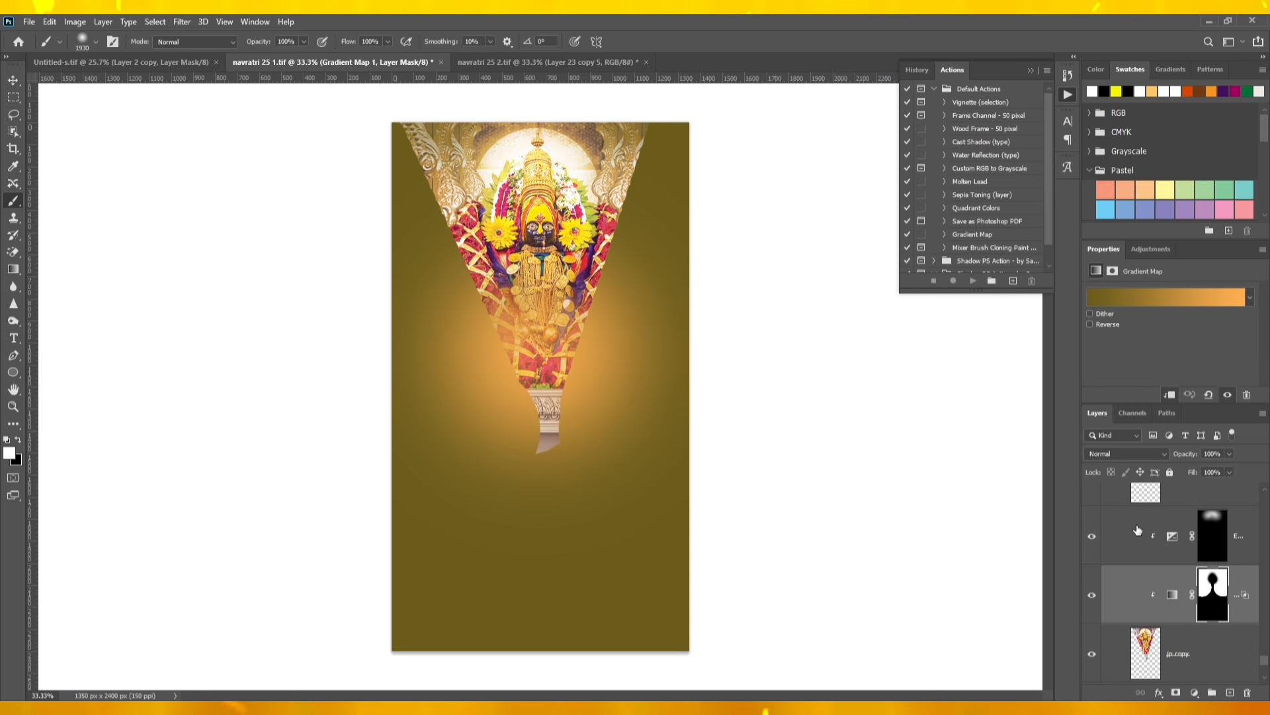
Show the "jp copy 2" image layer and its clipped gradient map adjustment, and select that gradient map
{"action": "scroll", "coordinate": [1100, 551], "scroll_direction": "up", "scroll_amount": 1}
{"action": "left_click", "coordinate": [1088, 520]}
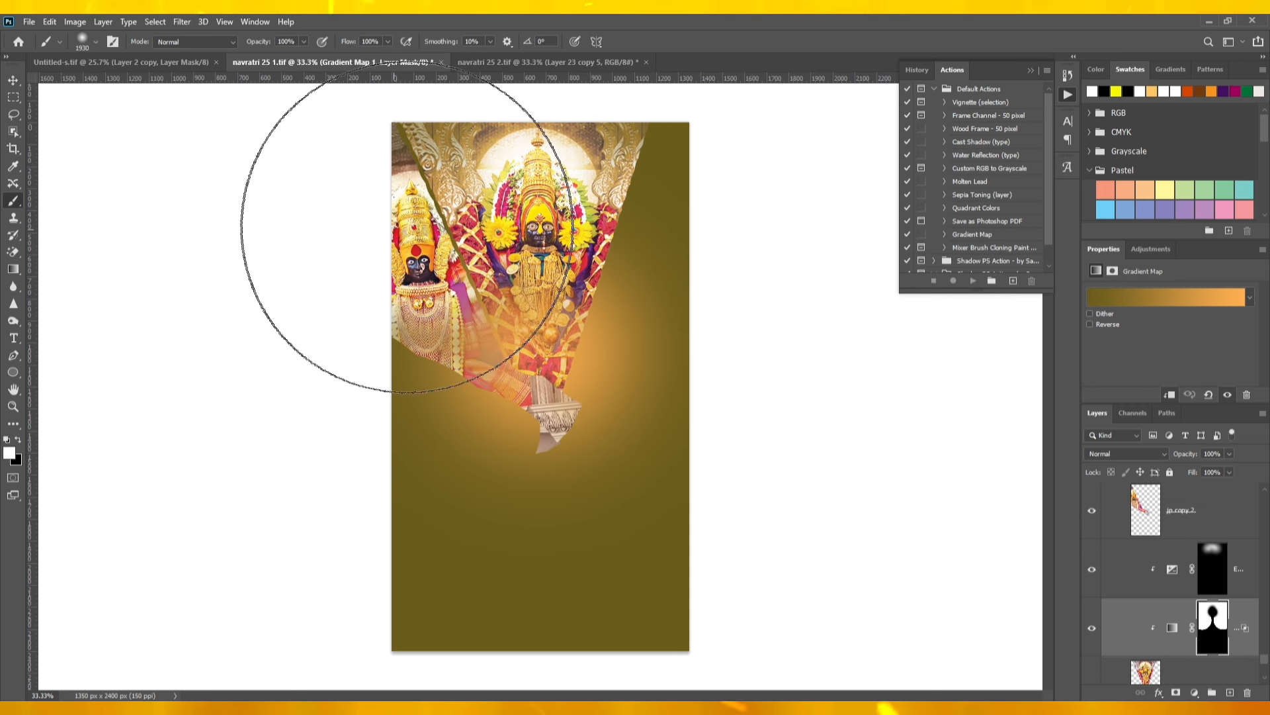
{"action": "scroll", "coordinate": [1138, 529], "scroll_direction": "up", "scroll_amount": 1}
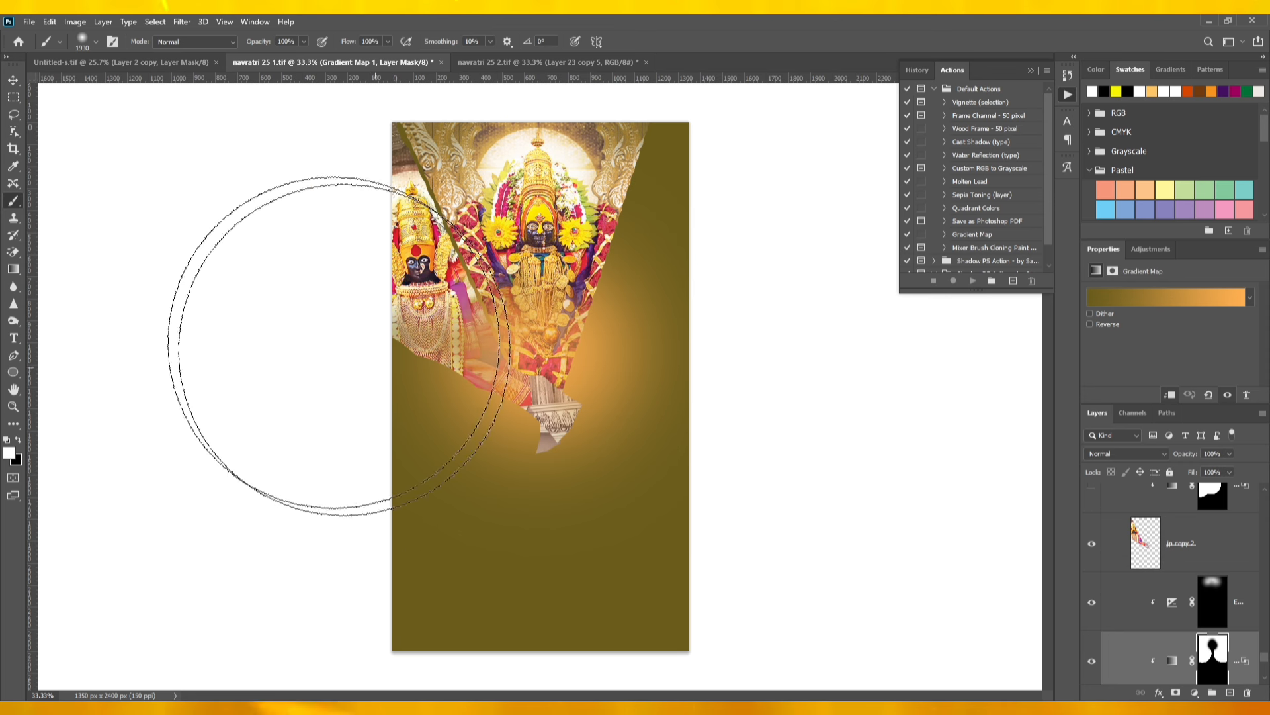
{"action": "scroll", "coordinate": [1132, 582], "scroll_direction": "up", "scroll_amount": 1}
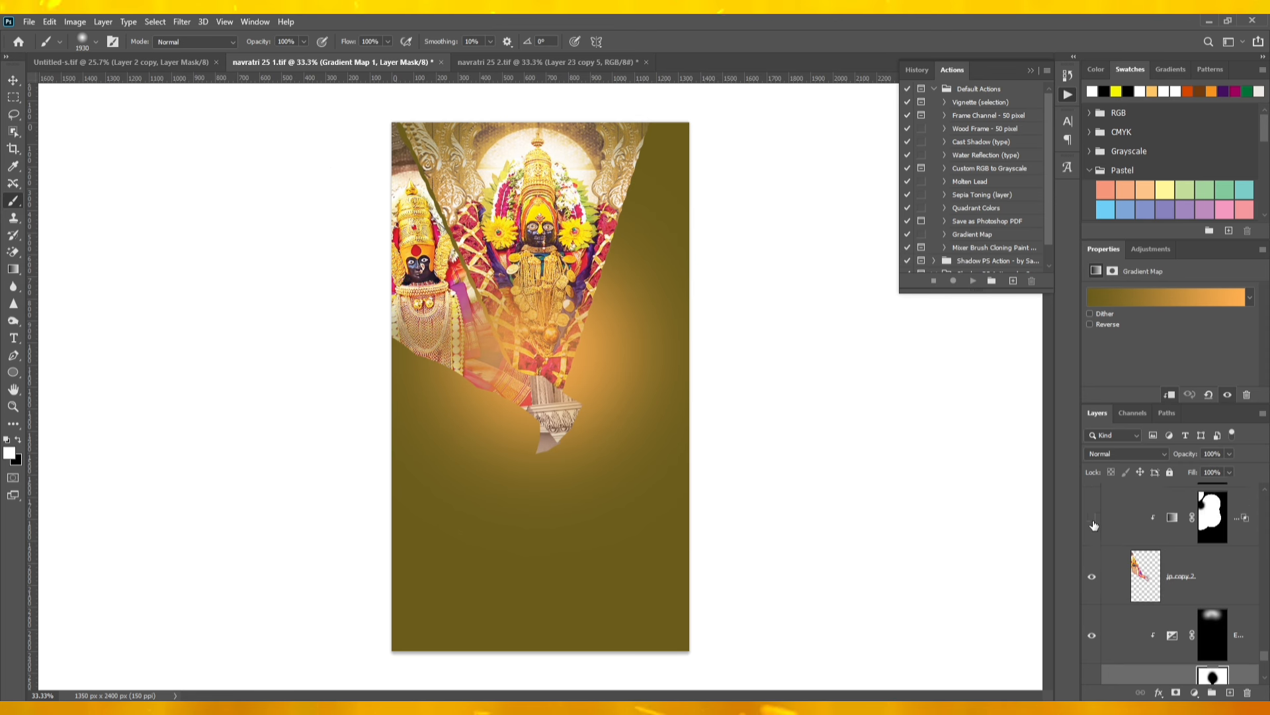
{"action": "left_click", "coordinate": [1165, 532]}
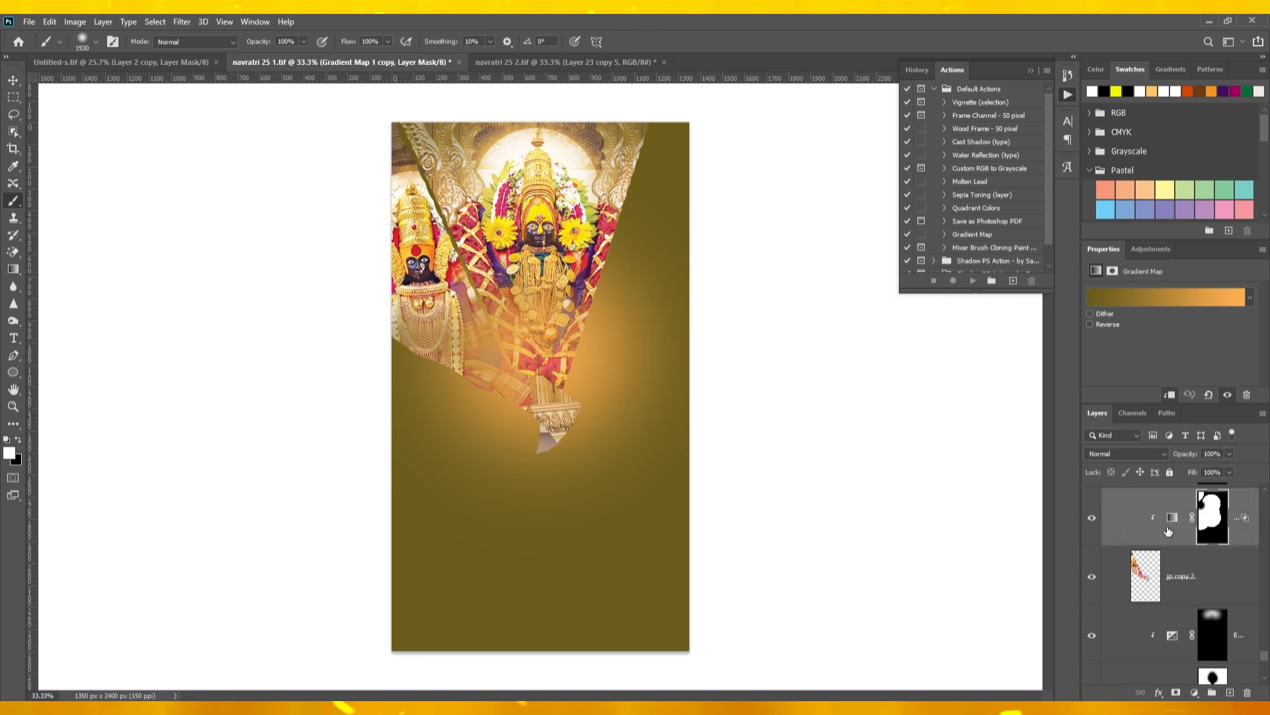
Show and select the exposure adjustment clipped to "jp copy 2", and reduce the brush size to about 1108 px
{"action": "scroll", "coordinate": [1165, 531], "scroll_direction": "up", "scroll_amount": 2}
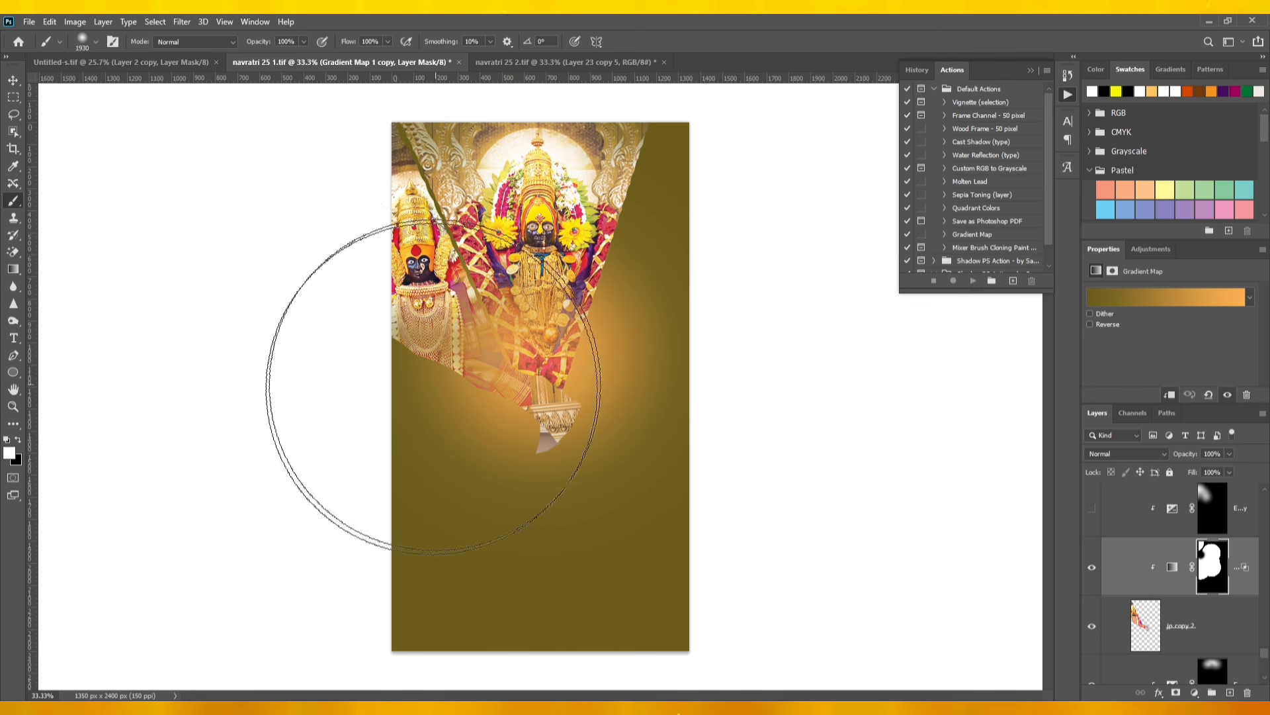
{"action": "scroll", "coordinate": [1082, 544], "scroll_direction": "up", "scroll_amount": 1}
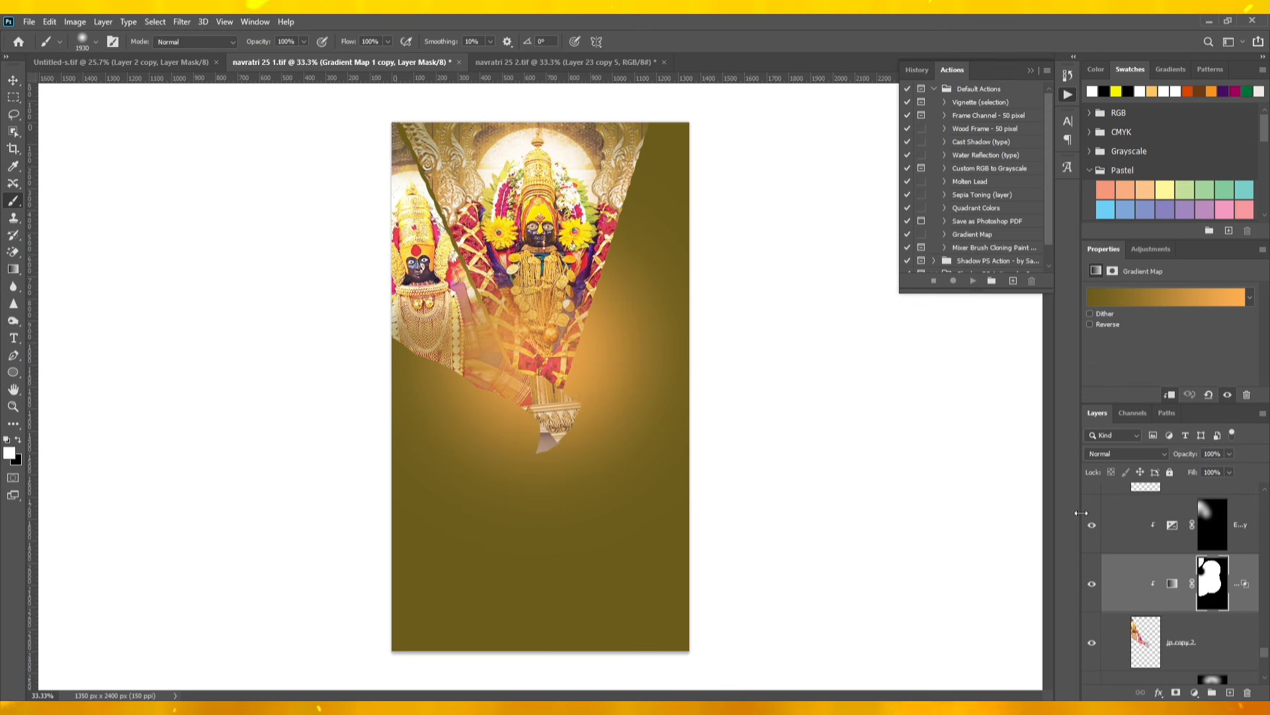
{"action": "scroll", "coordinate": [1151, 536], "scroll_direction": "up", "scroll_amount": 2}
{"action": "left_click", "coordinate": [1171, 547]}
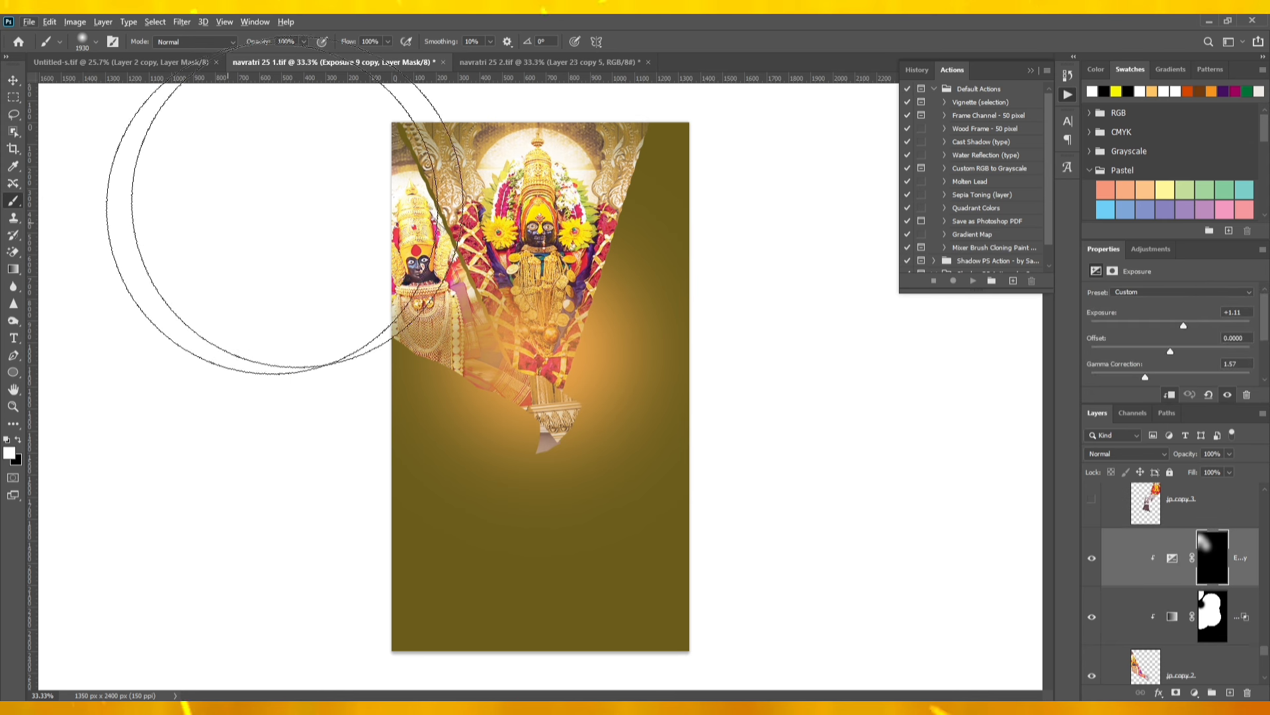
{"action": "left_click_drag", "start_coordinate": [413, 210], "coordinate": [317, 224]}
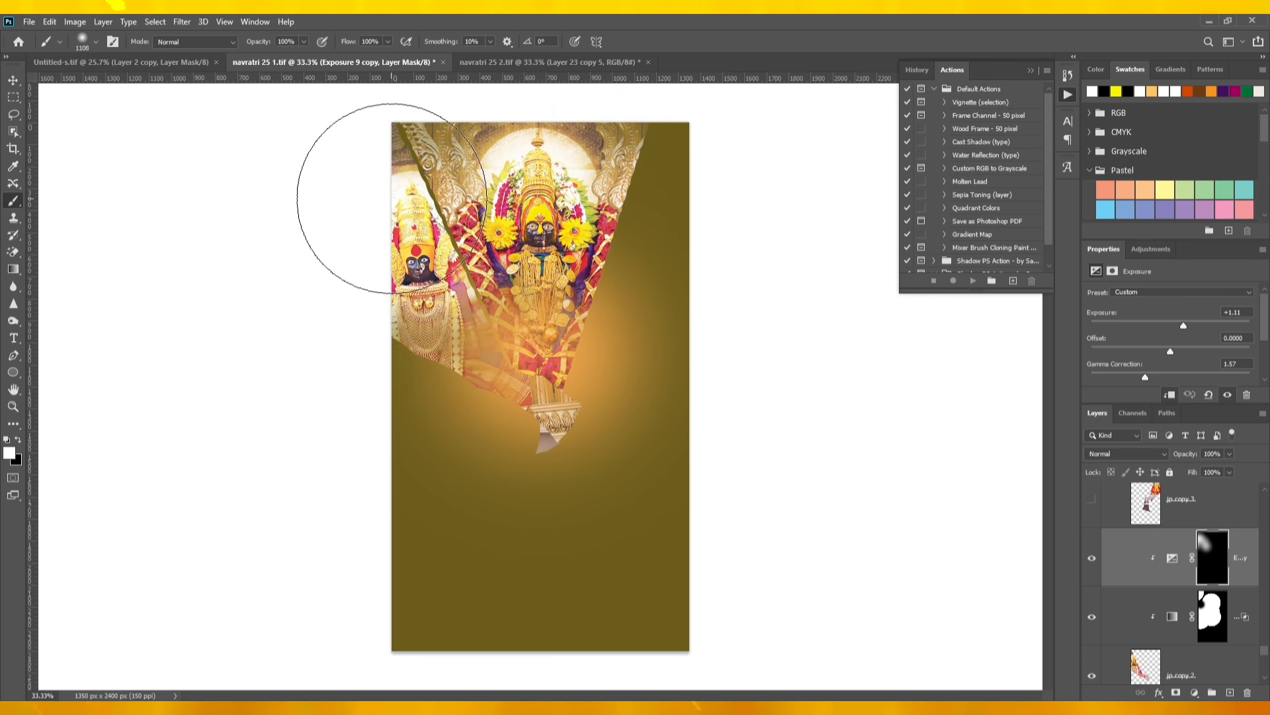
Show the "jp copy 3" image layer with its clipped gradient map adjustment, and select the gradient map's mask
{"action": "scroll", "coordinate": [1140, 593], "scroll_direction": "up", "scroll_amount": 1}
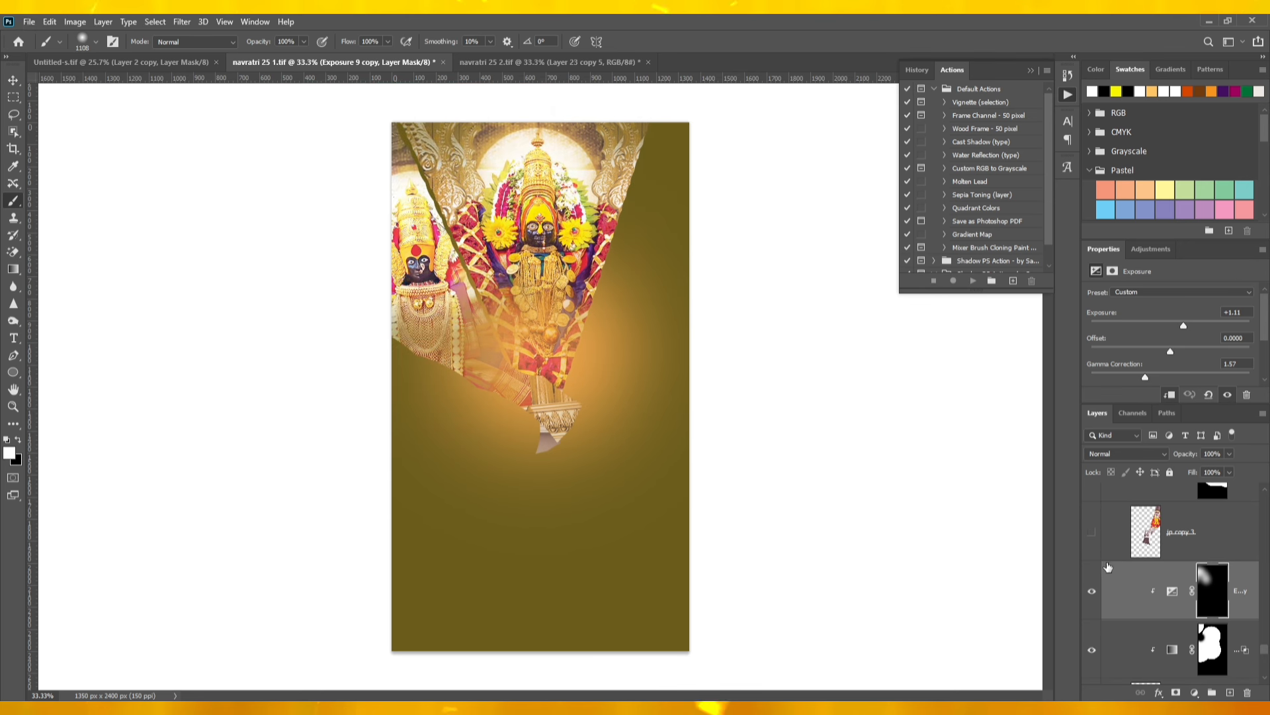
{"action": "left_click", "coordinate": [1092, 531]}
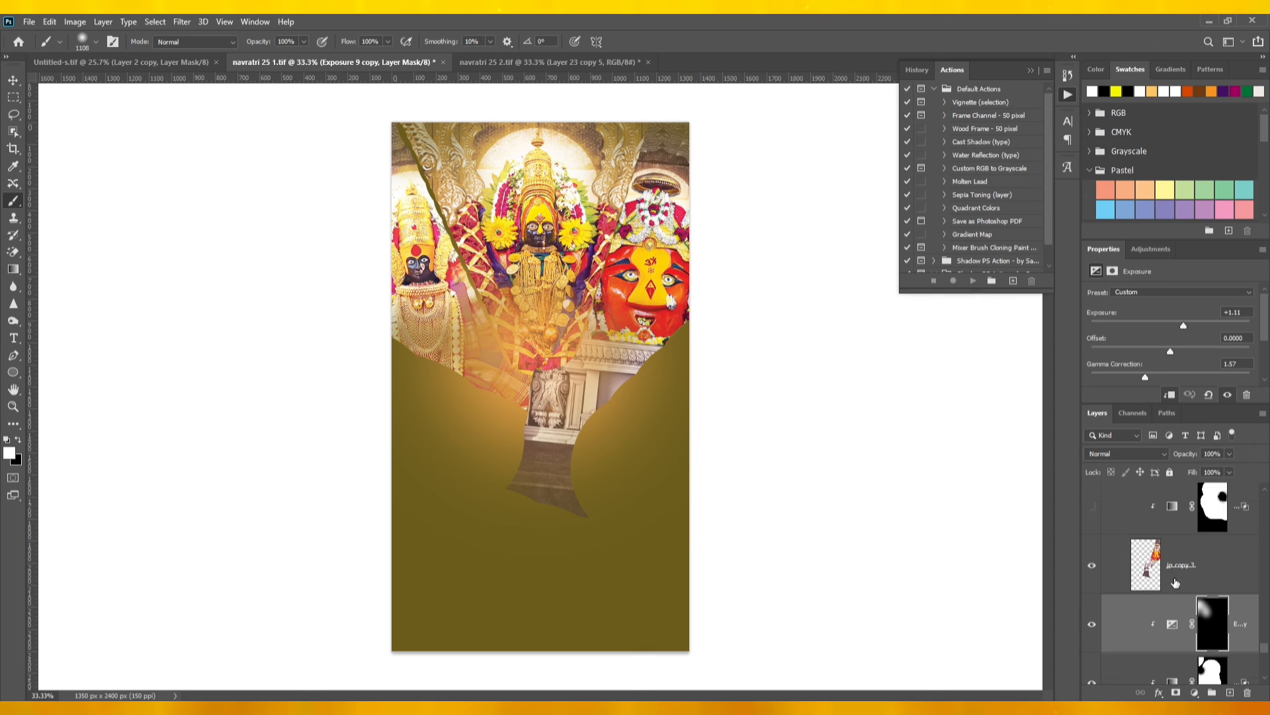
{"action": "scroll", "coordinate": [1175, 585], "scroll_direction": "up", "scroll_amount": 1}
{"action": "left_click", "coordinate": [1169, 579]}
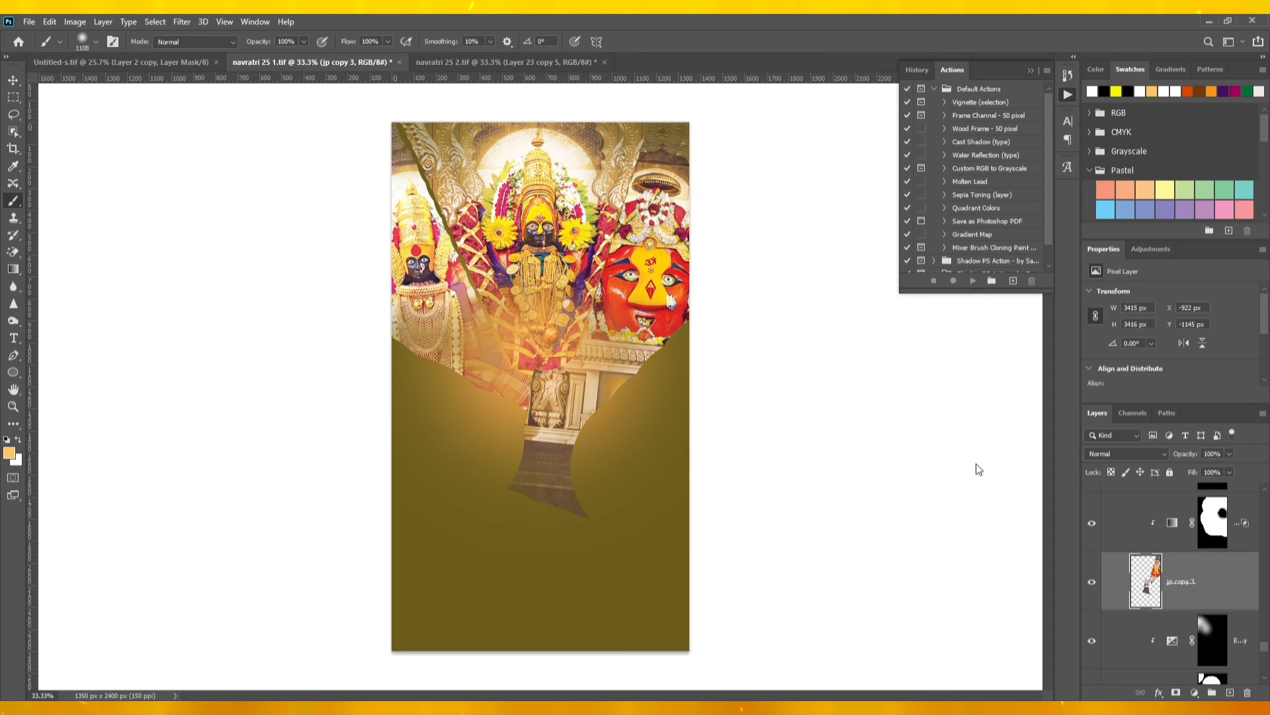
{"action": "left_click", "coordinate": [1181, 543]}
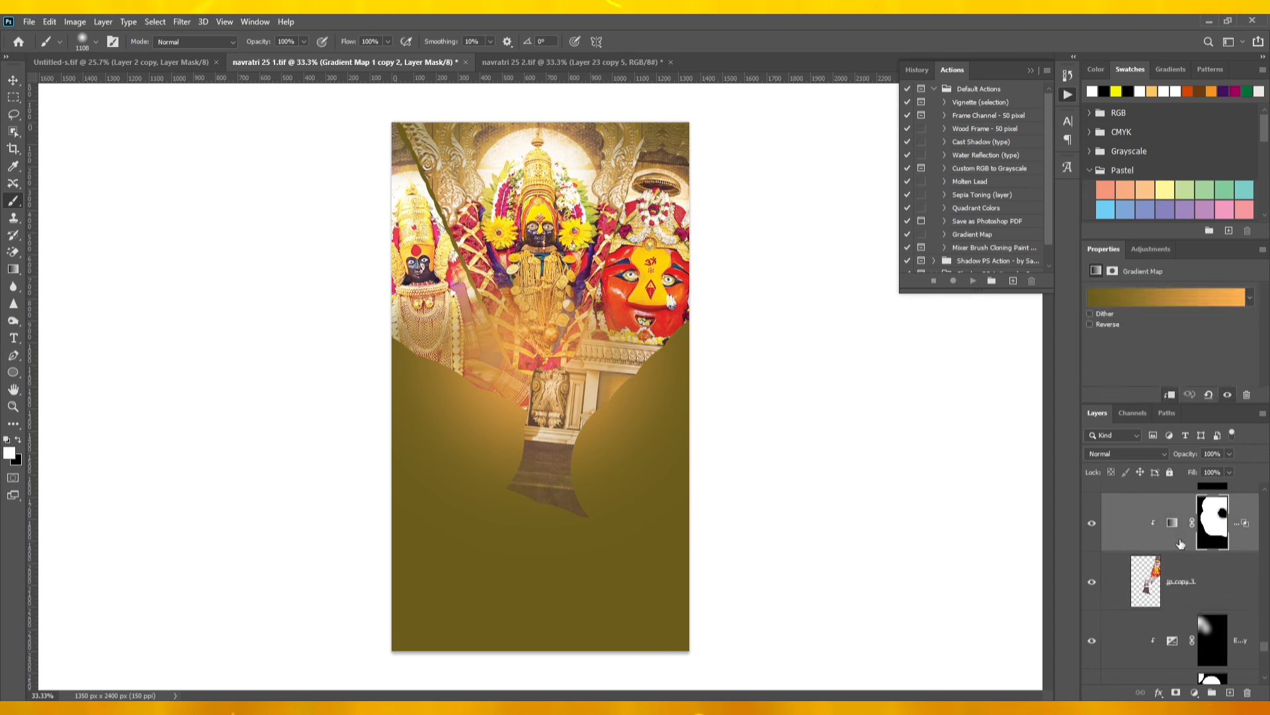
{"action": "left_click", "coordinate": [1217, 548]}
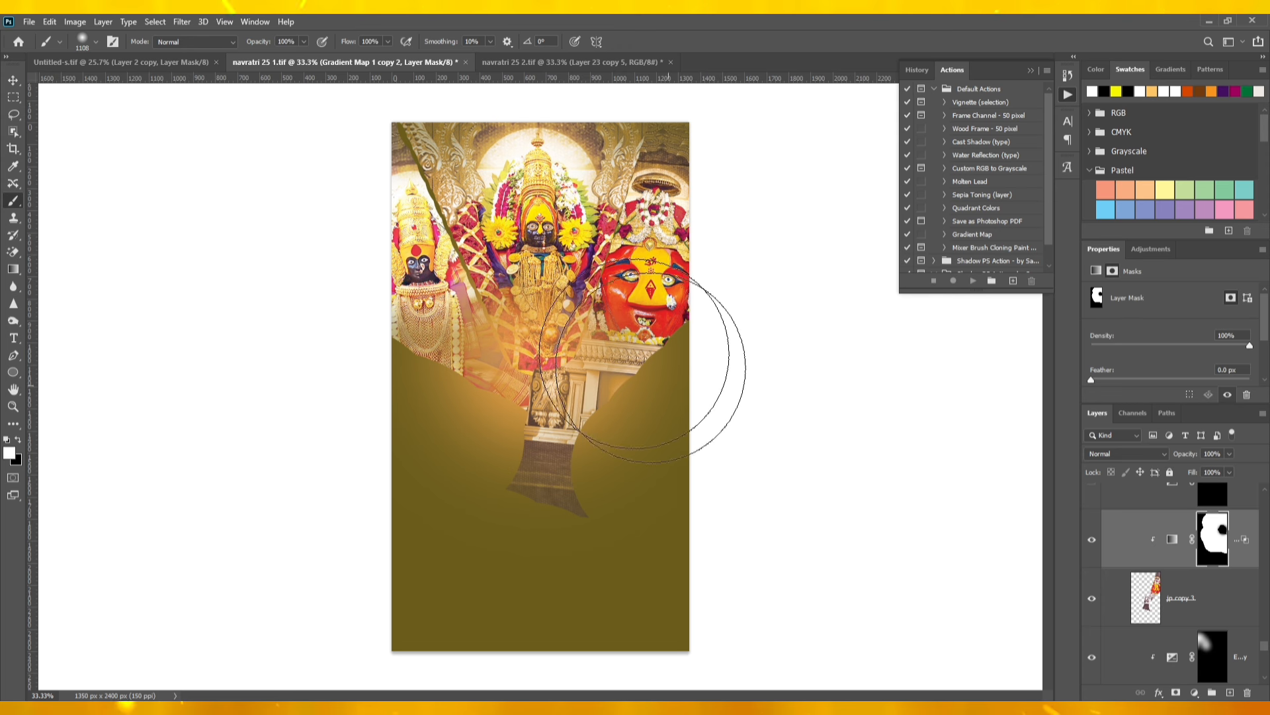
Show the exposure adjustment clipped to "jp copy 3", and show and select the "jp copy 4" image layer
{"action": "scroll", "coordinate": [1103, 573], "scroll_direction": "up", "scroll_amount": 1}
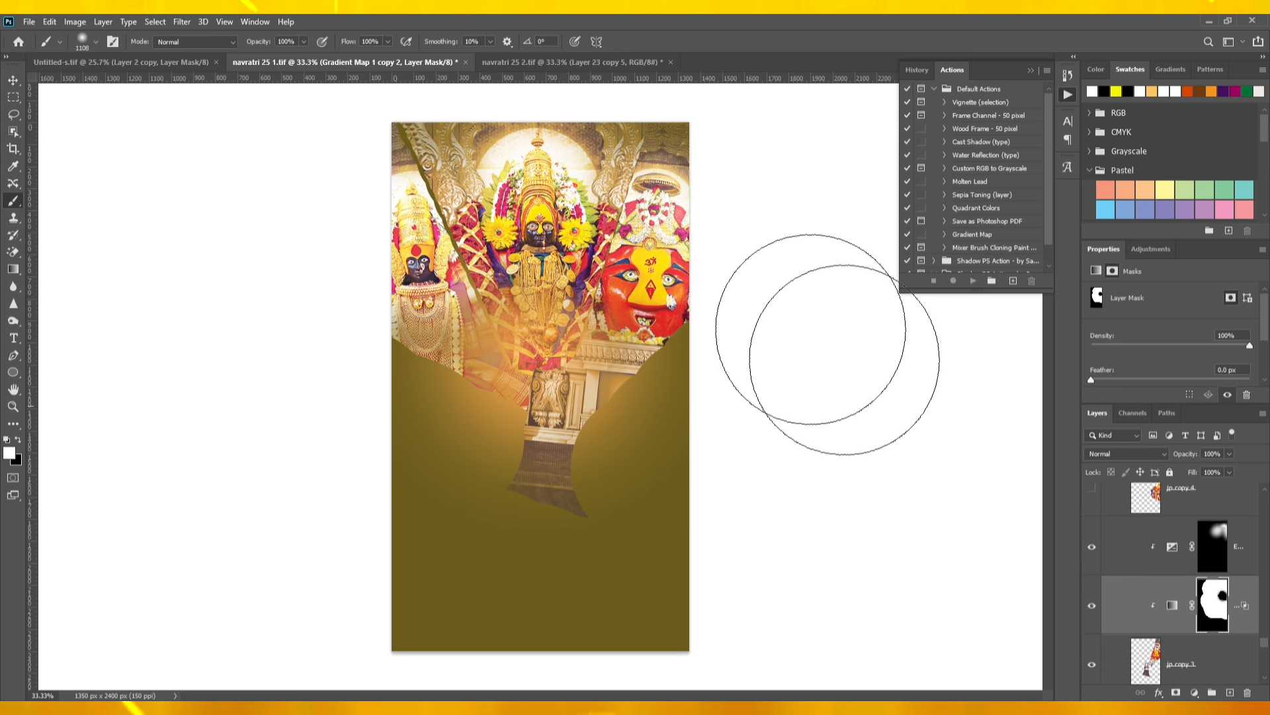
{"action": "scroll", "coordinate": [1083, 531], "scroll_direction": "up", "scroll_amount": 1}
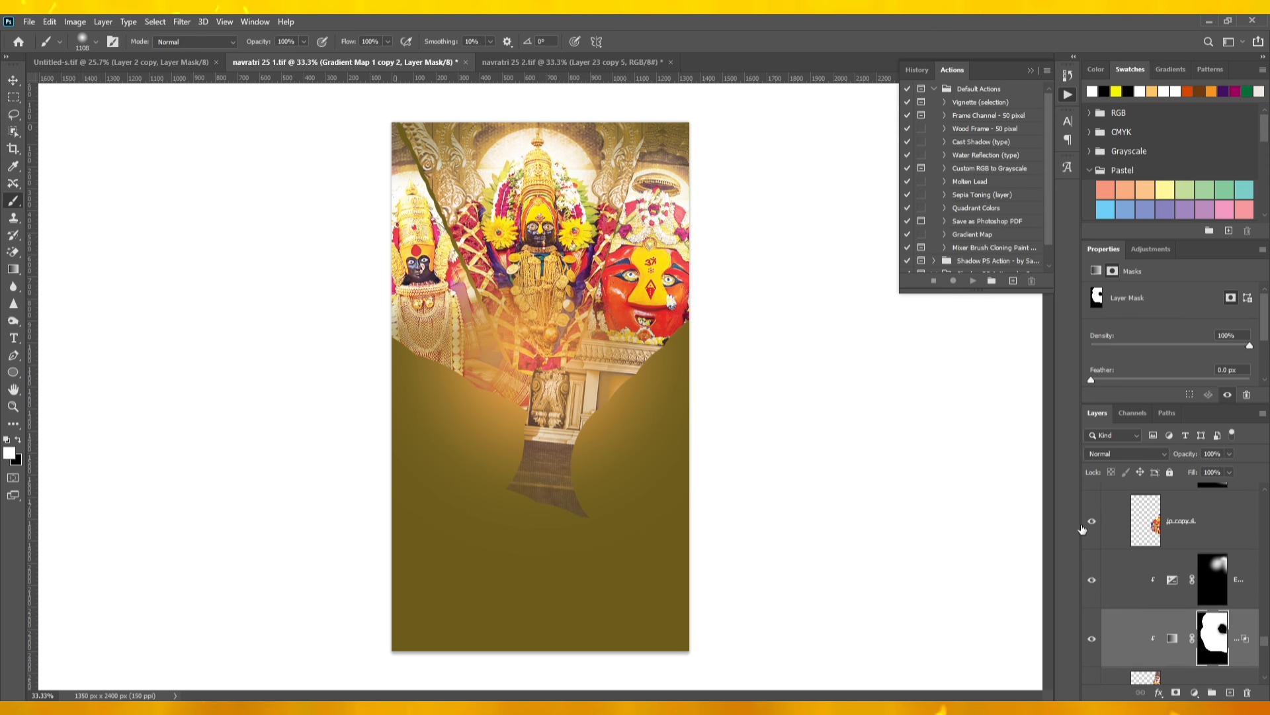
{"action": "left_click", "coordinate": [1084, 528]}
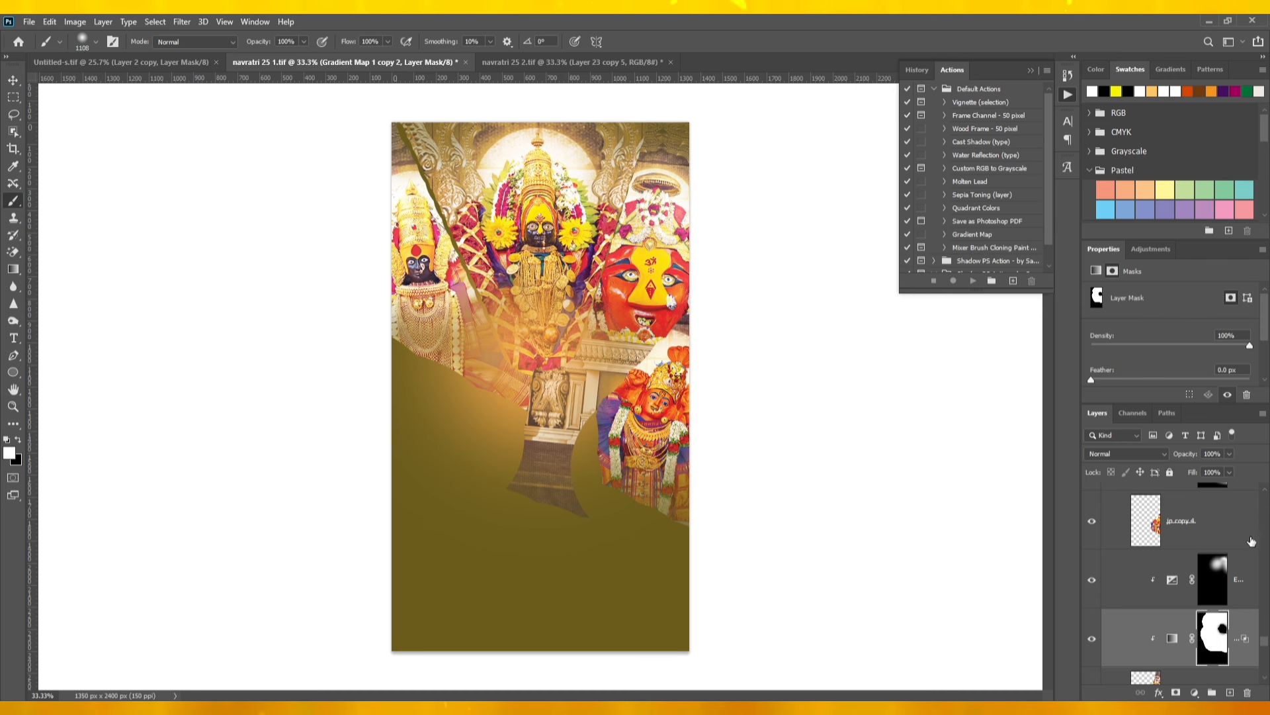
{"action": "left_click", "coordinate": [1148, 532]}
Show the gradient map adjustment clipped to "jp copy 4" and select it after inspecting the exposure adjustment above
{"action": "scroll", "coordinate": [1131, 542], "scroll_direction": "up", "scroll_amount": 1}
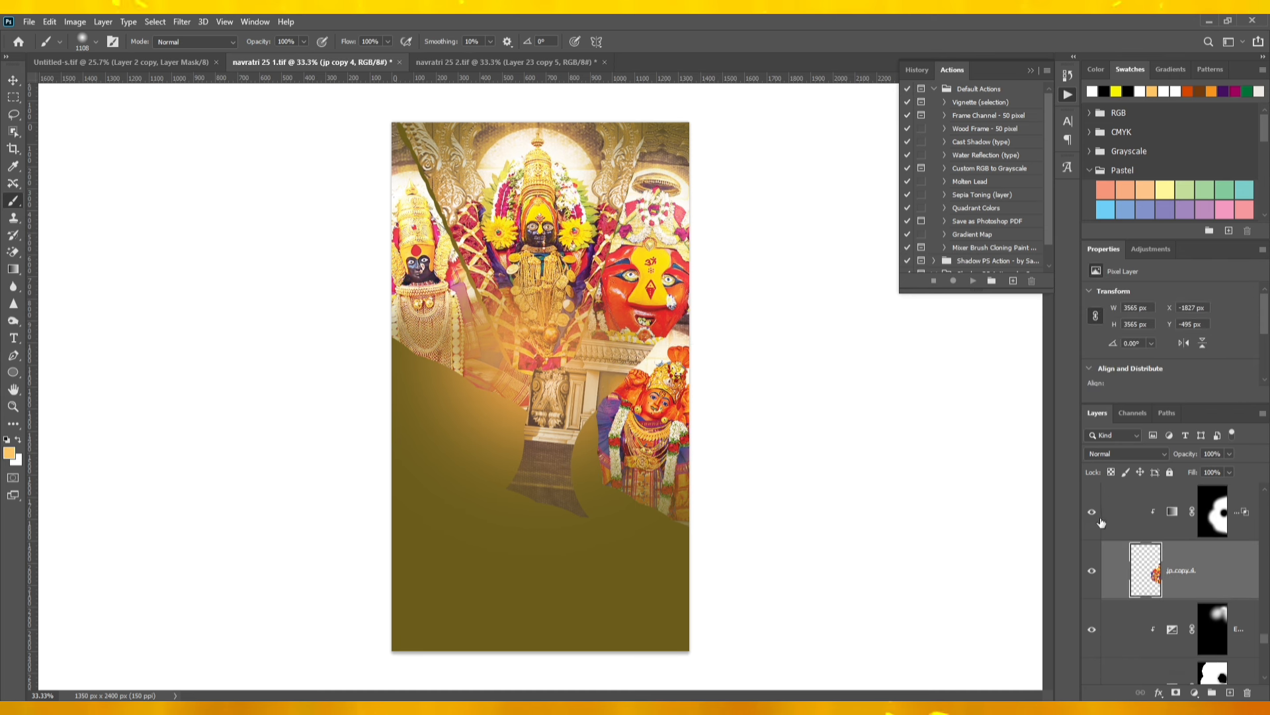
{"action": "scroll", "coordinate": [1221, 546], "scroll_direction": "up", "scroll_amount": 1}
{"action": "left_click", "coordinate": [1215, 559]}
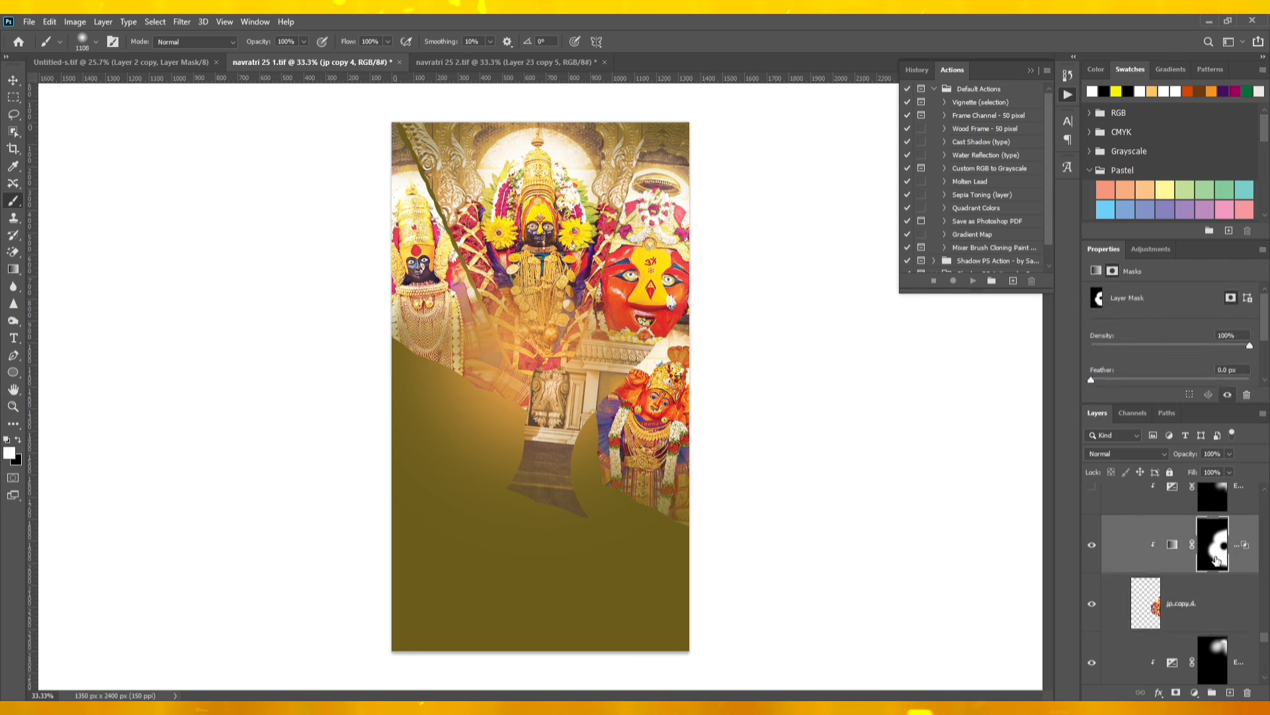
{"action": "scroll", "coordinate": [1105, 534], "scroll_direction": "up", "scroll_amount": 1}
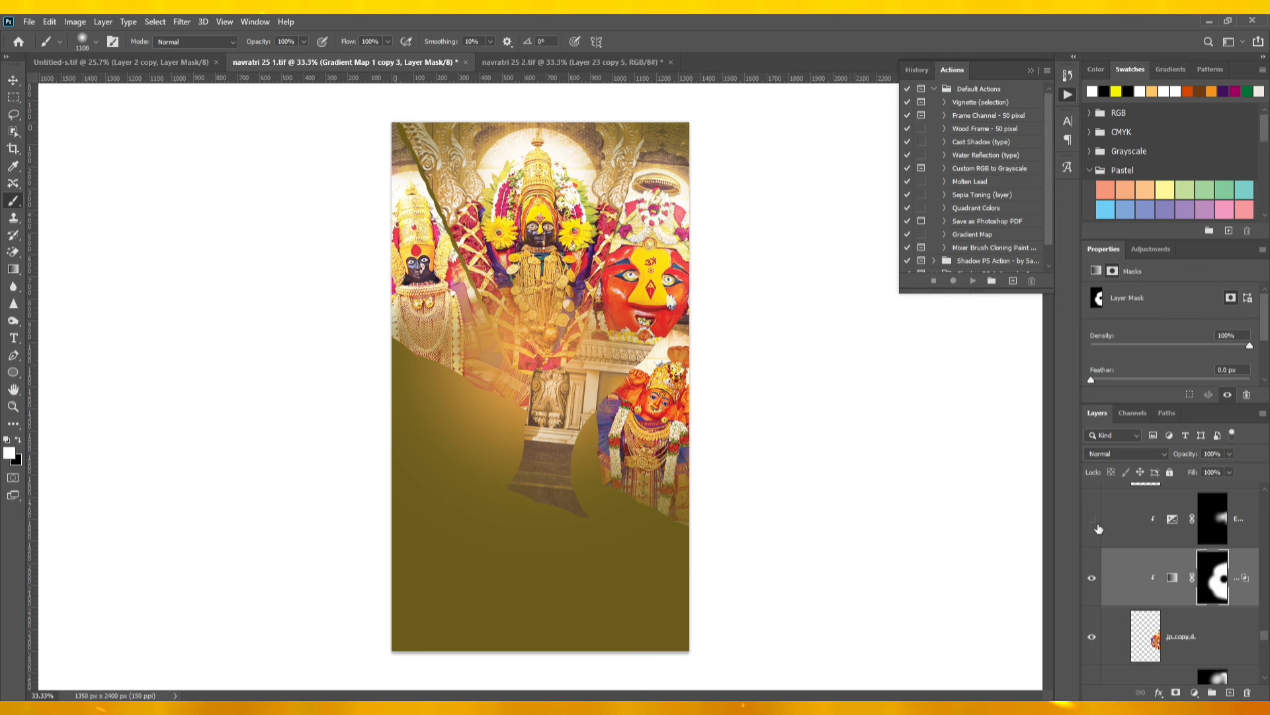
{"action": "left_click", "coordinate": [1167, 526]}
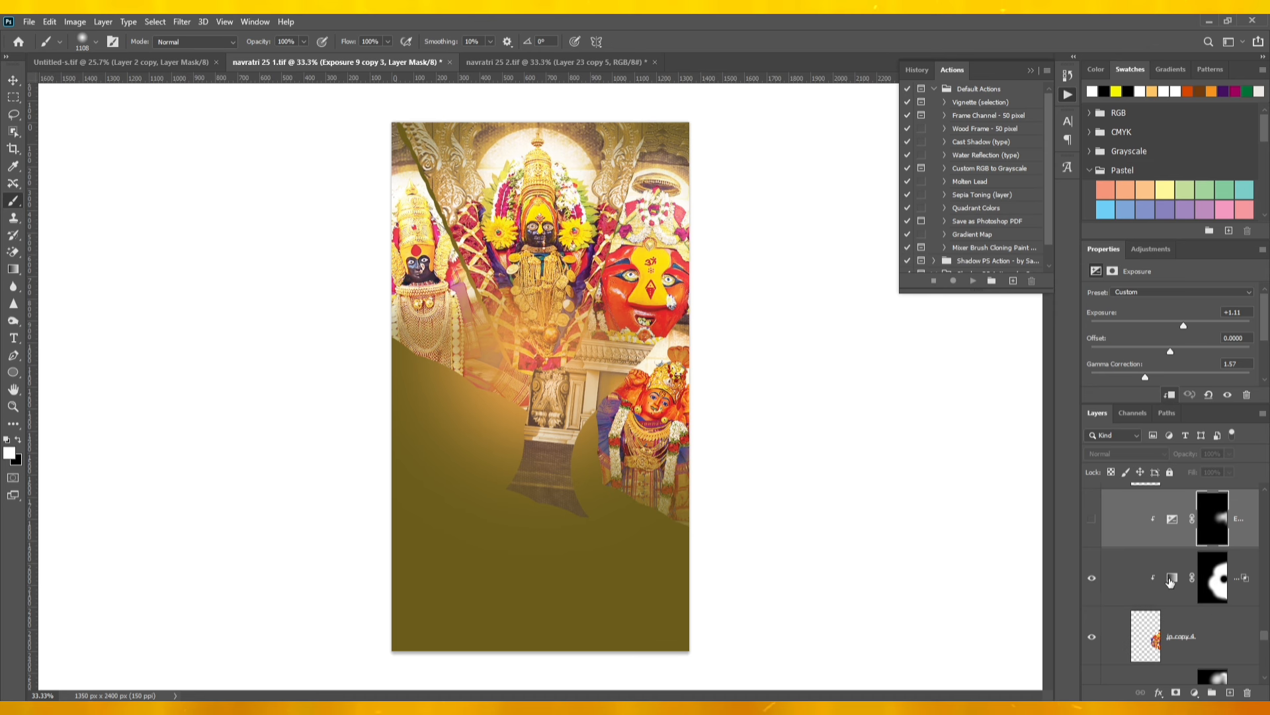
{"action": "left_click", "coordinate": [1170, 579]}
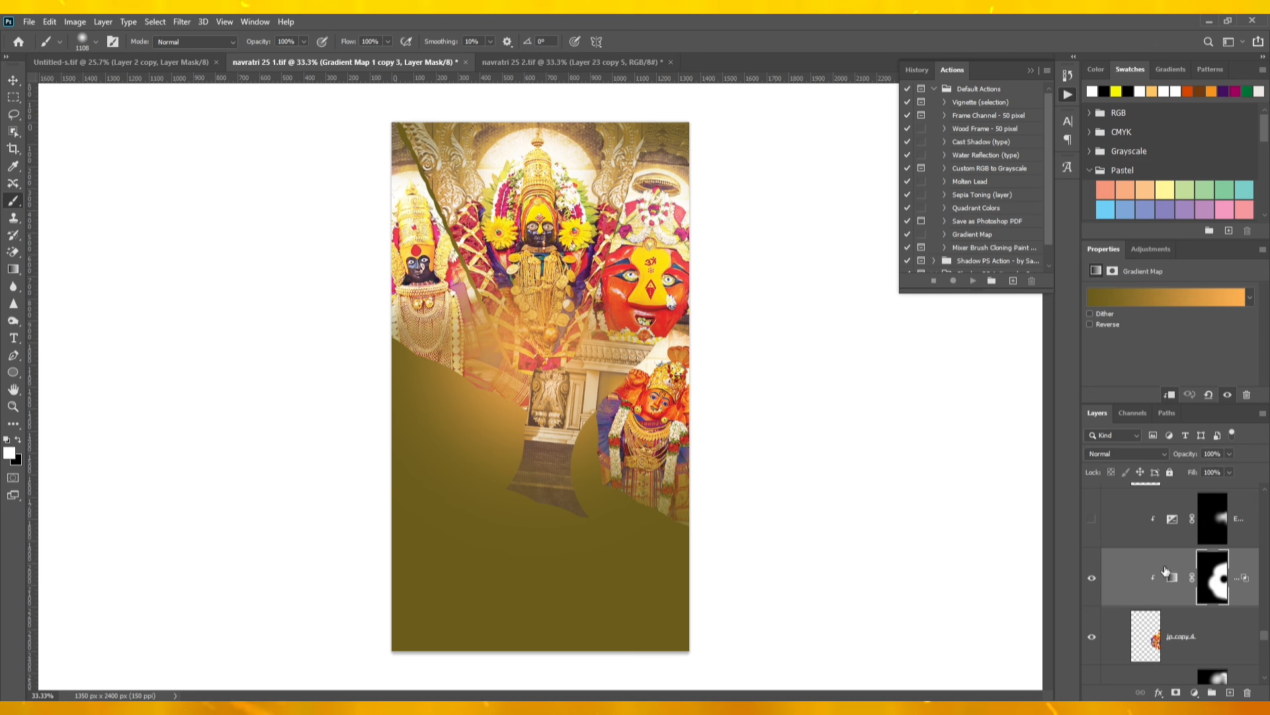
Try a Selective Color adjustment layer above the gradient map of "jp copy 4", and undo it
{"action": "left_click", "coordinate": [1195, 692]}
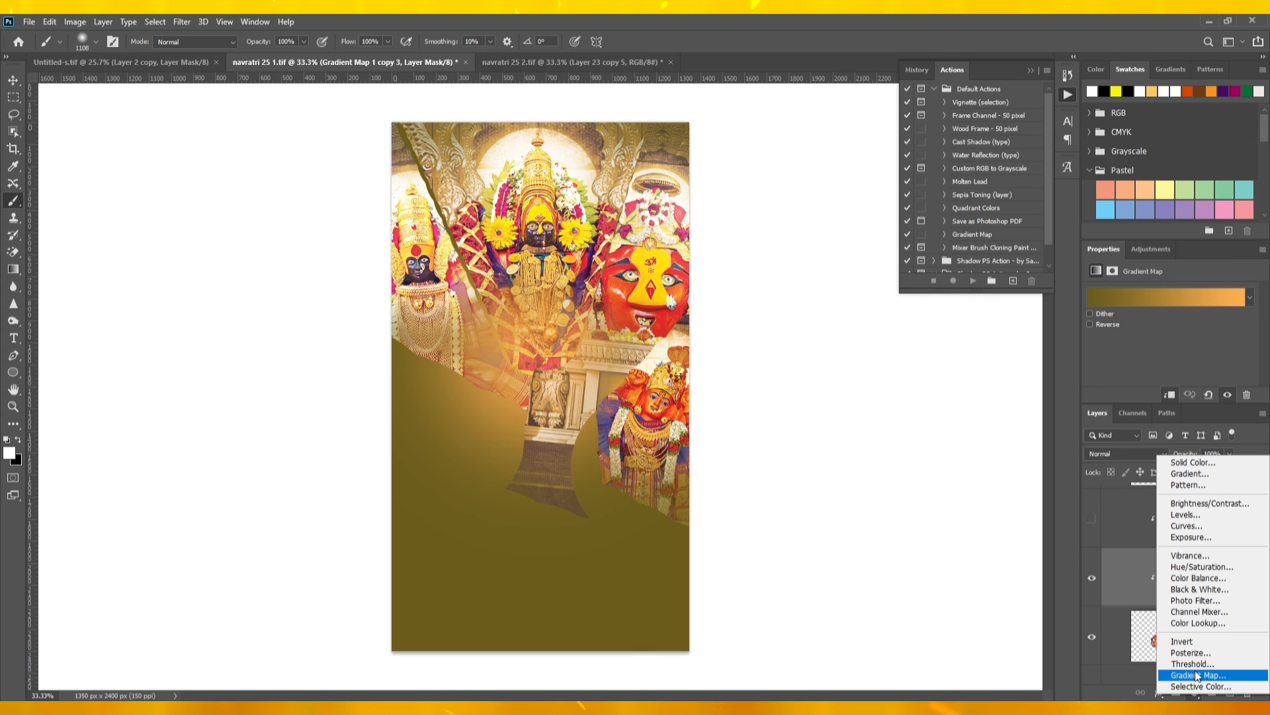
{"action": "left_click", "coordinate": [1199, 686]}
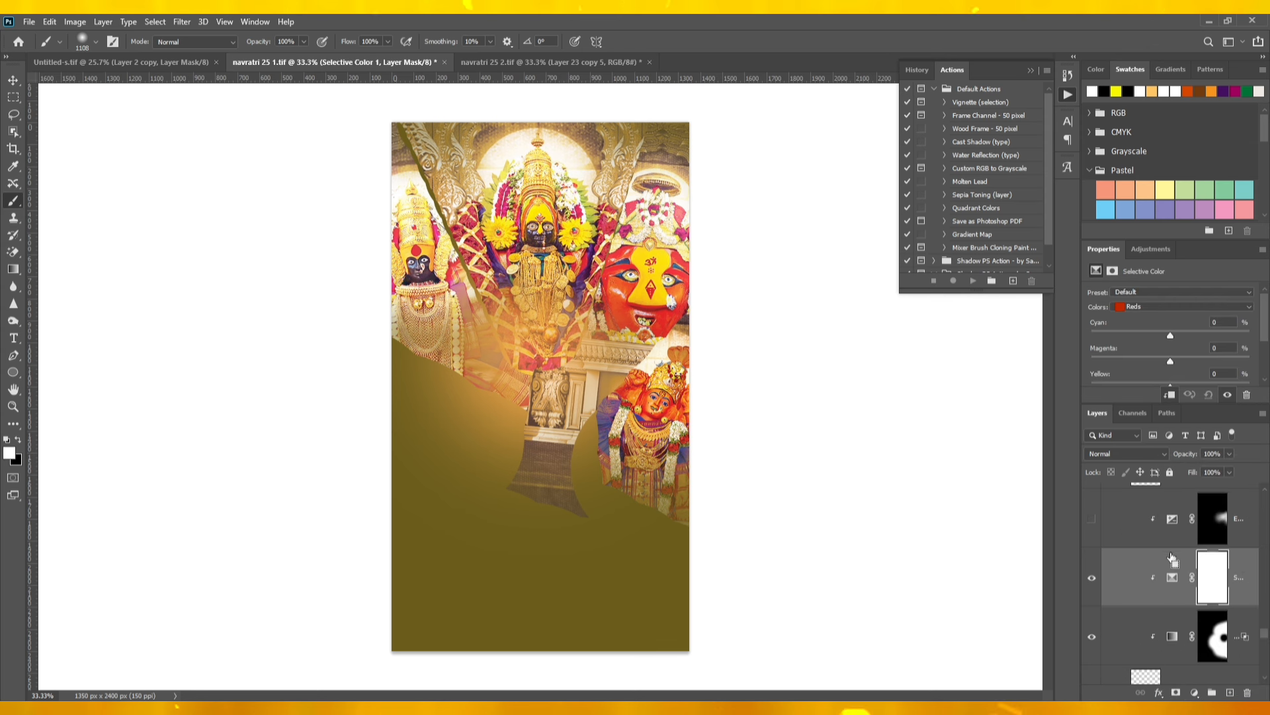
{"action": "key", "text": "ctrl+z"}
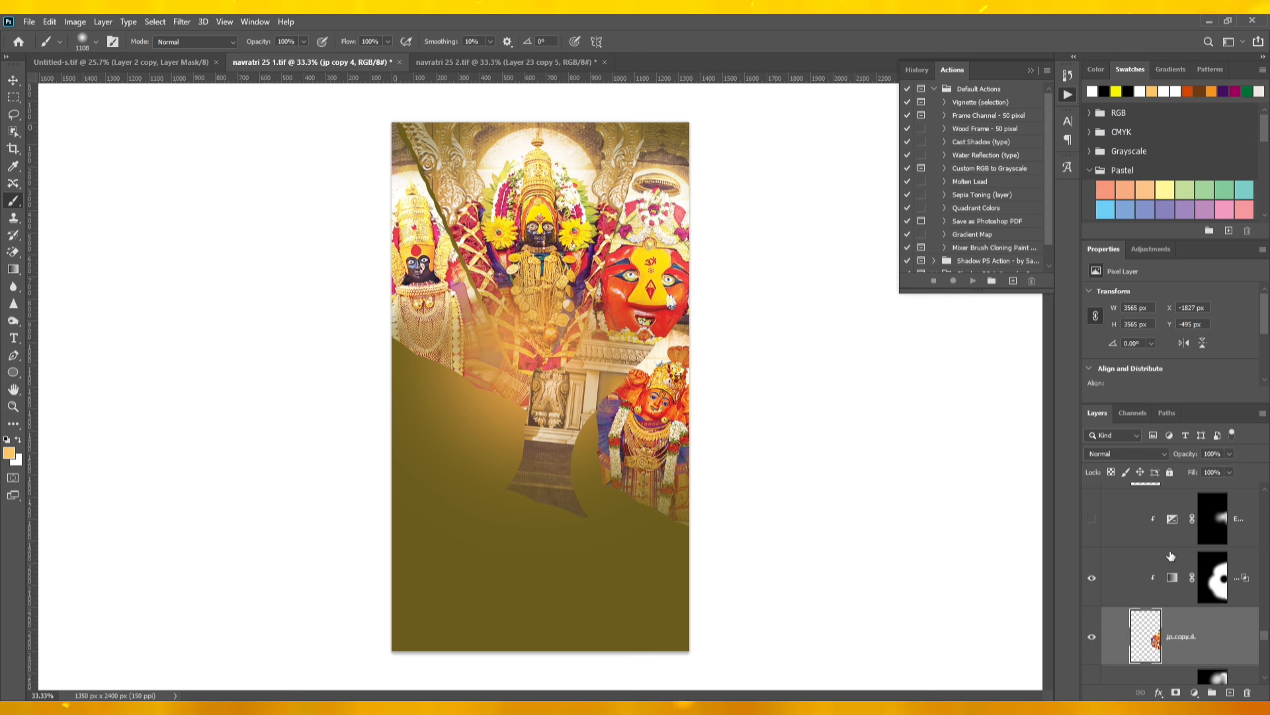
{"action": "left_click", "coordinate": [1194, 692]}
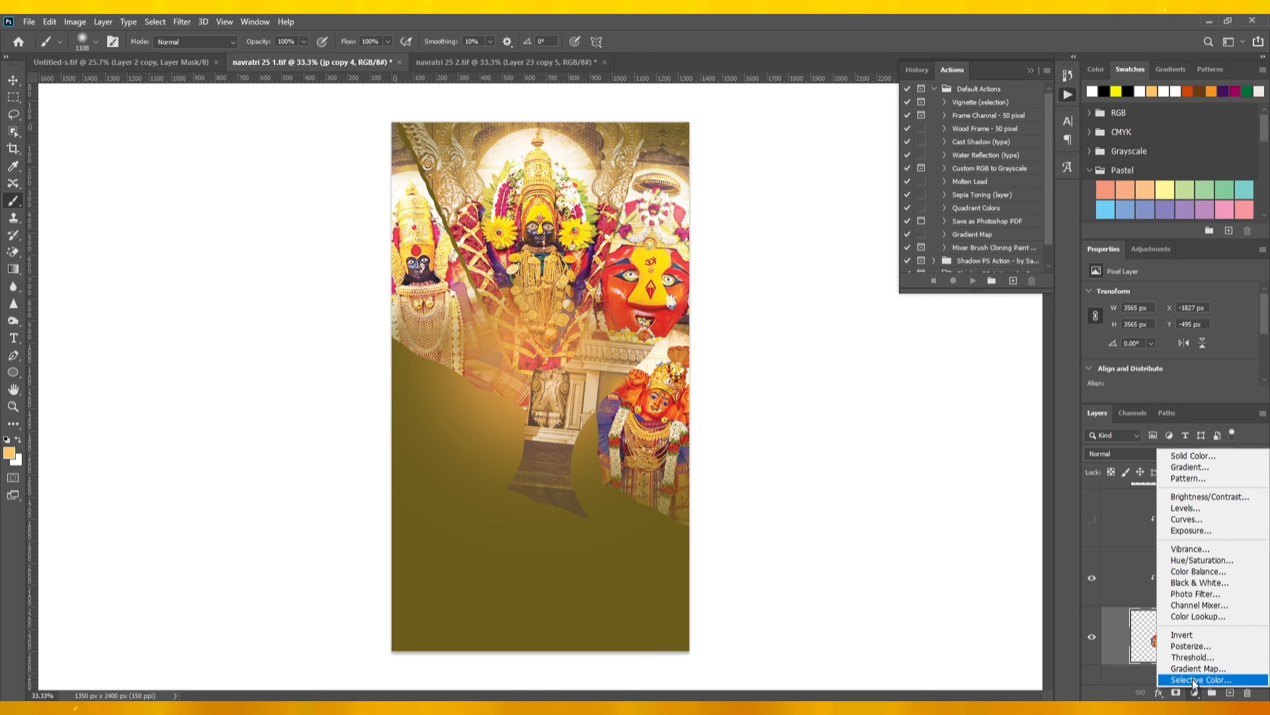
{"action": "left_click", "coordinate": [1122, 590]}
{"action": "scroll", "coordinate": [1125, 595], "scroll_direction": "up", "scroll_amount": 1}
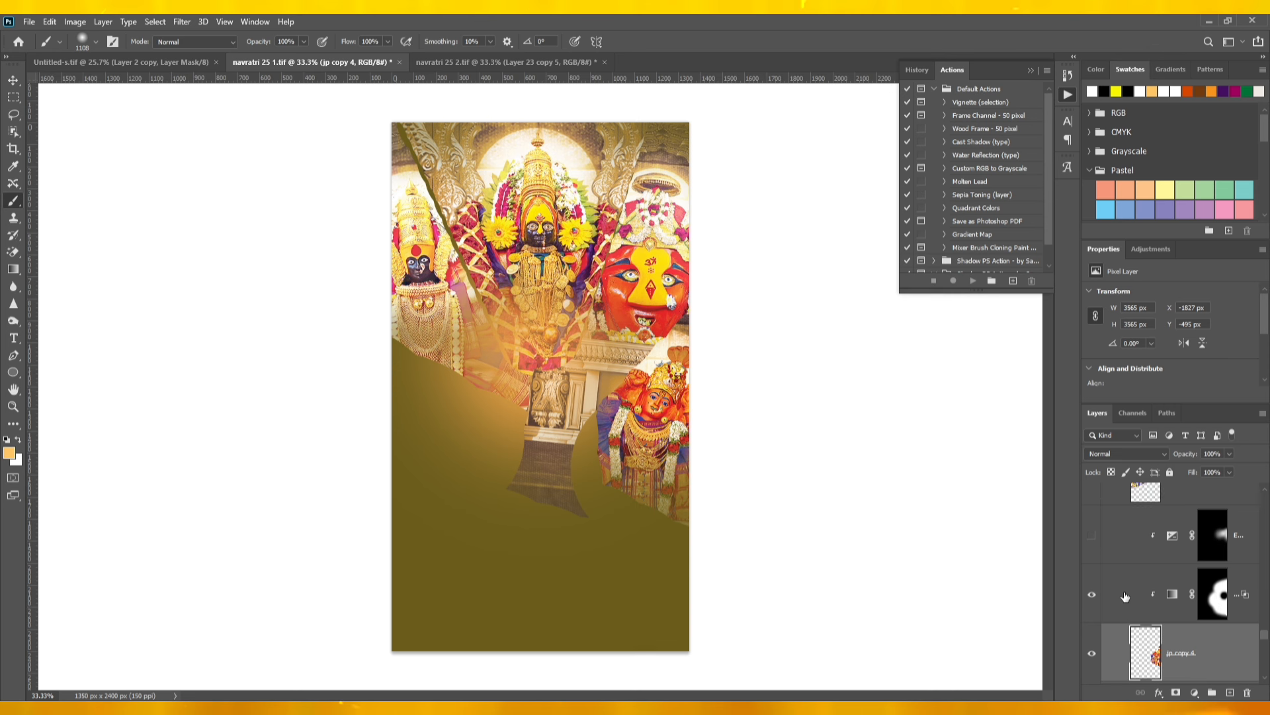
{"action": "left_click", "coordinate": [1194, 692]}
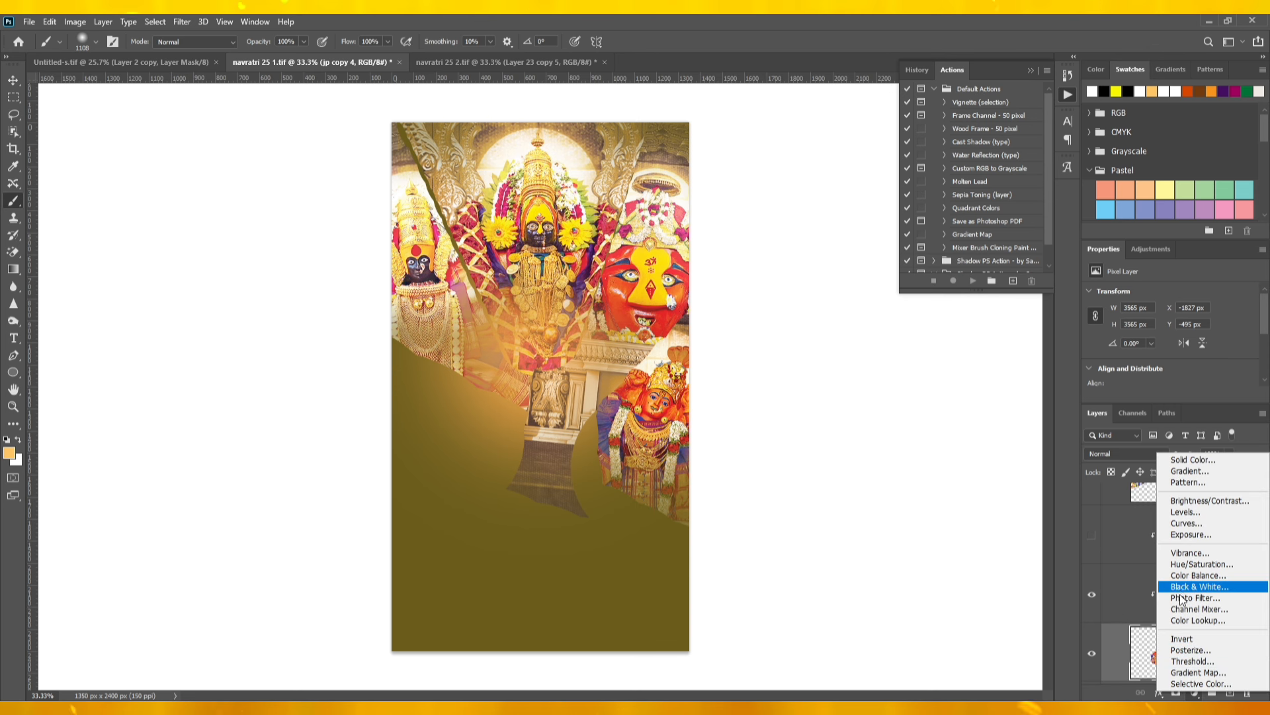
{"action": "left_click", "coordinate": [1144, 586]}
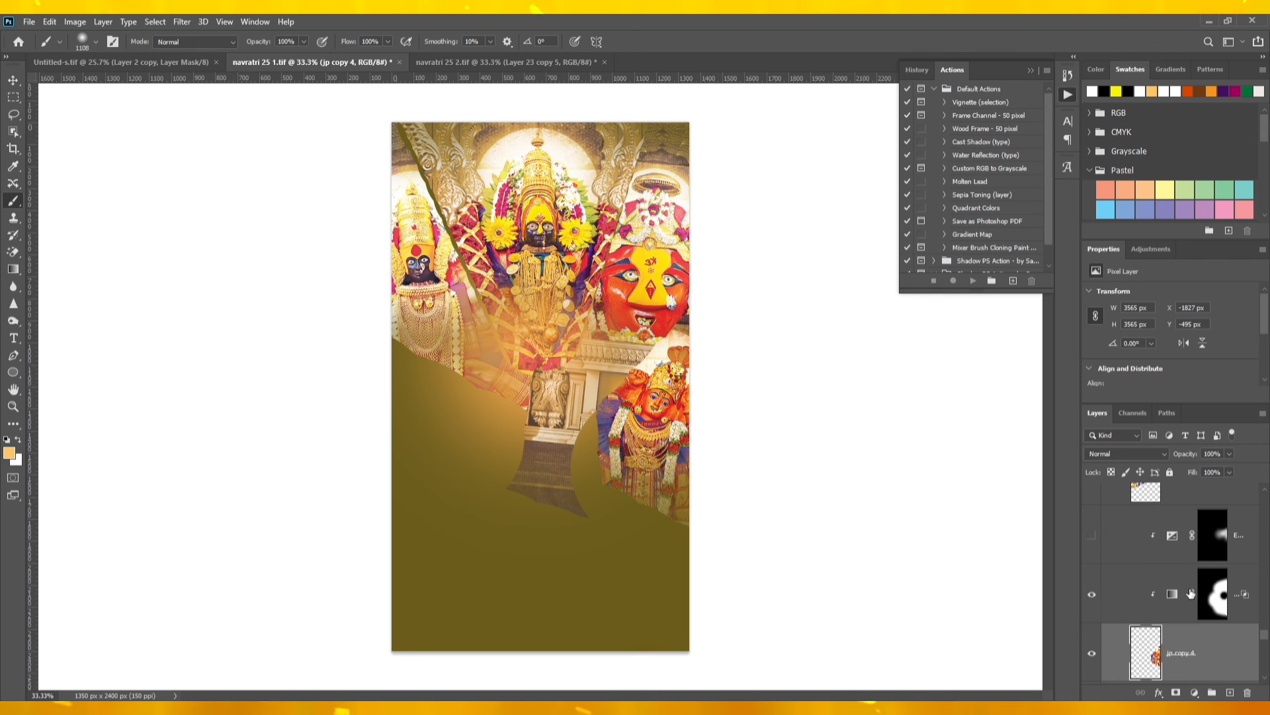
Select the exposure adjustment clipped to "jp copy 4" and make it visible
{"action": "left_click", "coordinate": [1158, 560]}
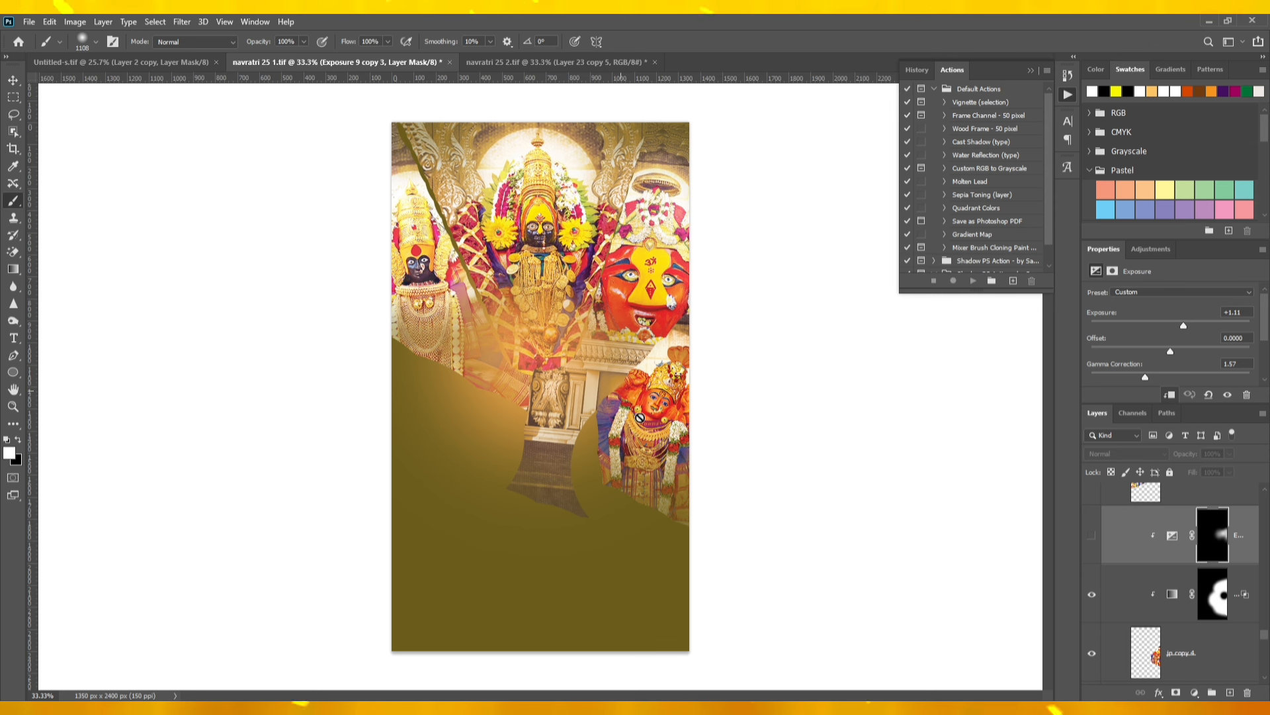
{"action": "scroll", "coordinate": [1154, 567], "scroll_direction": "up", "scroll_amount": 1}
{"action": "left_click", "coordinate": [1093, 569]}
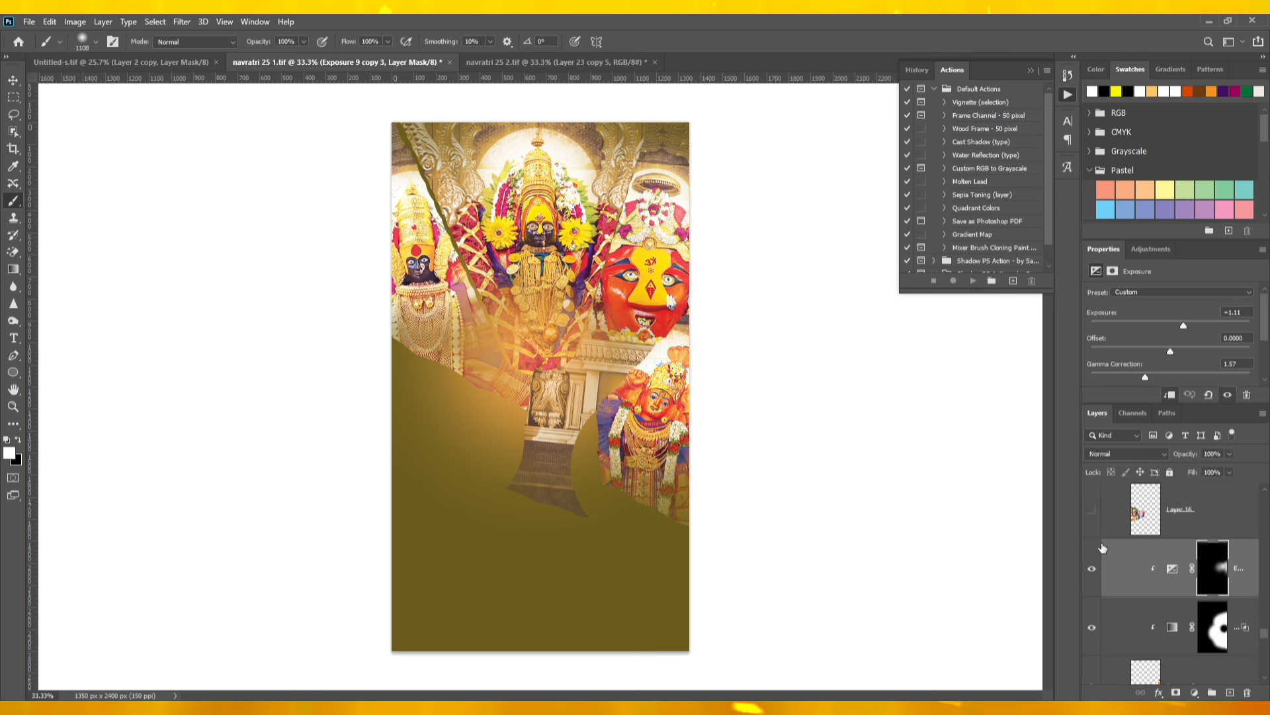
Show the "Layer 16" deity image together with its clipped gradient map and exposure adjustments
{"action": "scroll", "coordinate": [1095, 568], "scroll_direction": "up", "scroll_amount": 1}
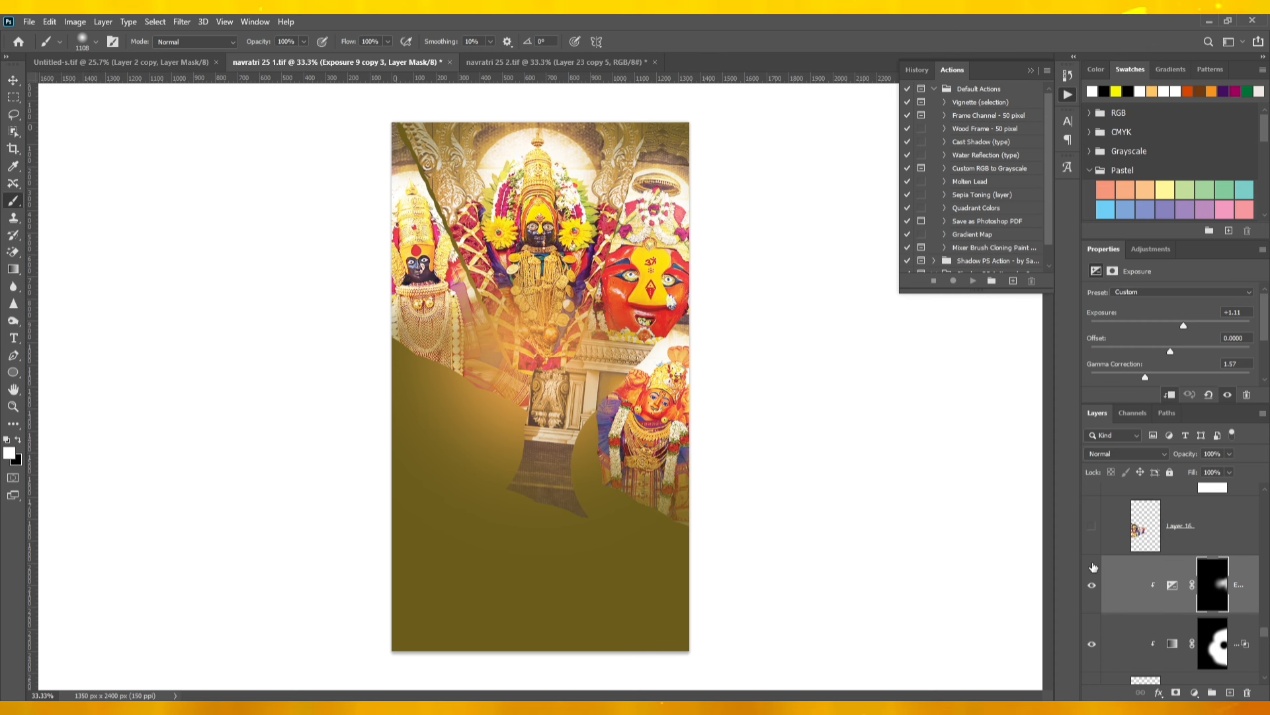
{"action": "left_click", "coordinate": [1091, 526]}
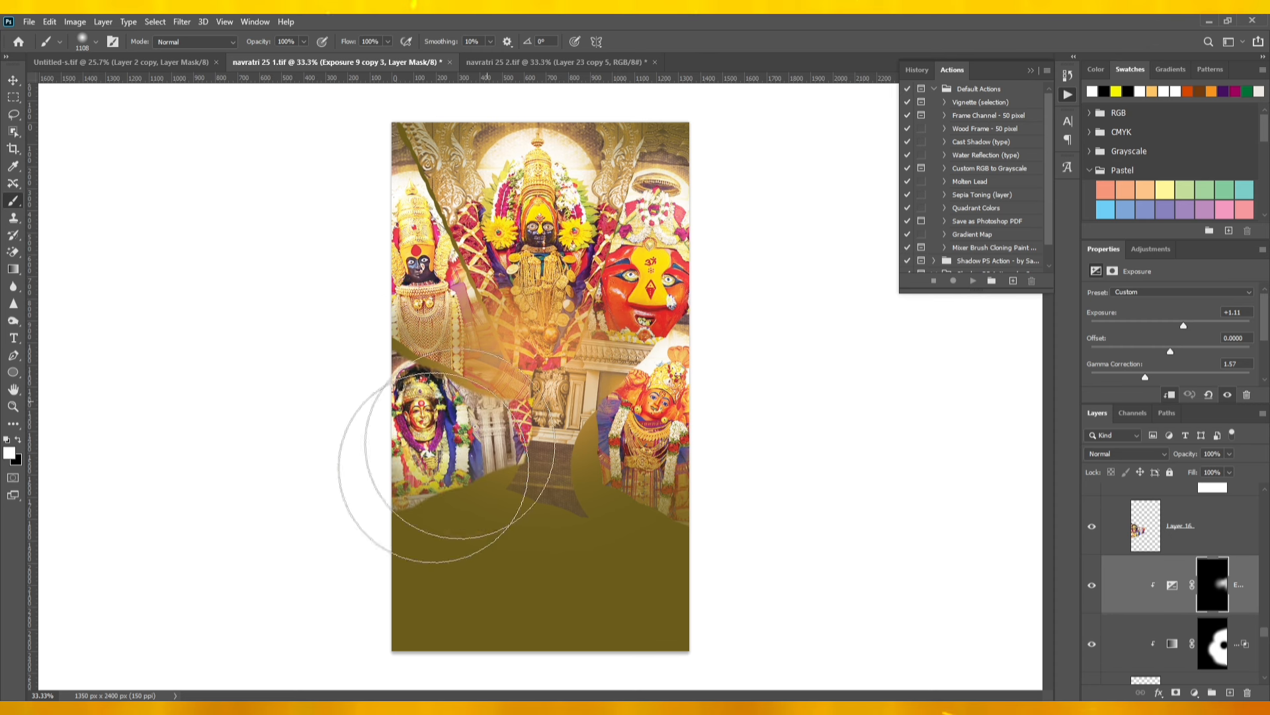
{"action": "scroll", "coordinate": [1126, 544], "scroll_direction": "up", "scroll_amount": 2}
{"action": "scroll", "coordinate": [1126, 544], "scroll_direction": "up", "scroll_amount": 2}
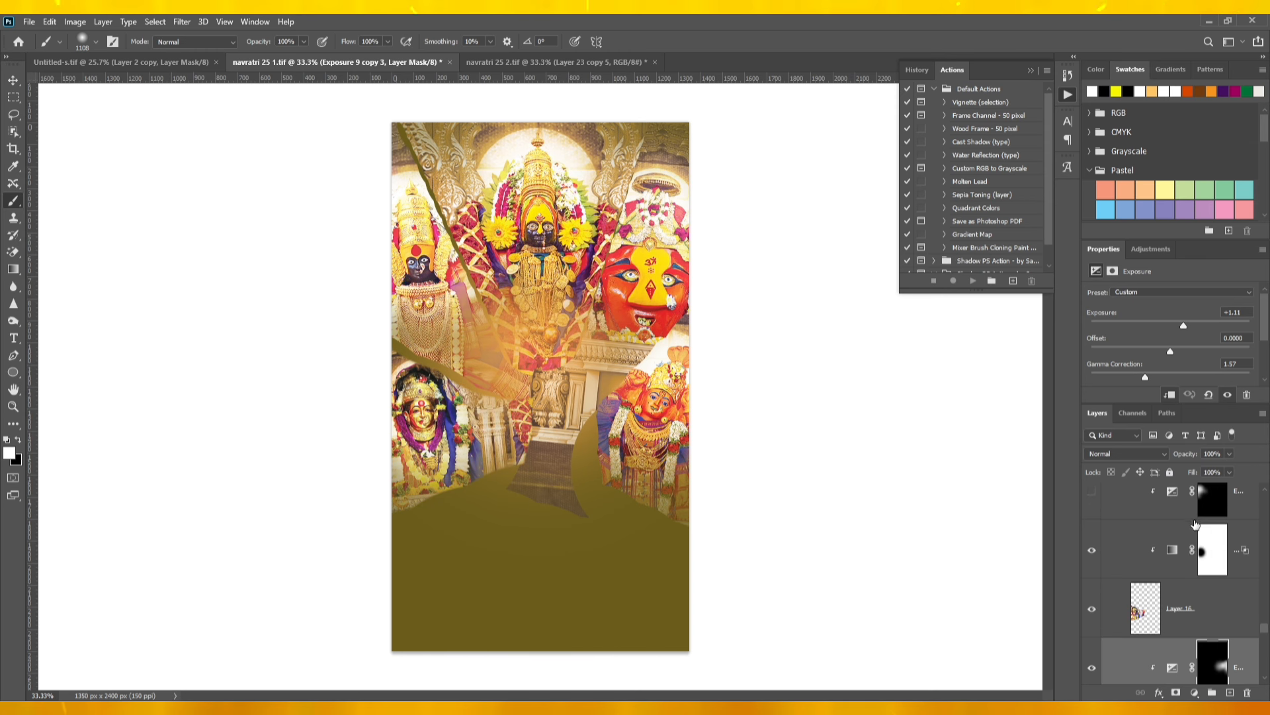
{"action": "scroll", "coordinate": [1090, 542], "scroll_direction": "up", "scroll_amount": 1}
{"action": "left_click", "coordinate": [1091, 508]}
Show the white base "Layer 15" and the first diagonal frame bar "Group 1" with its shadow layer
{"action": "scroll", "coordinate": [1090, 541], "scroll_direction": "up", "scroll_amount": 6}
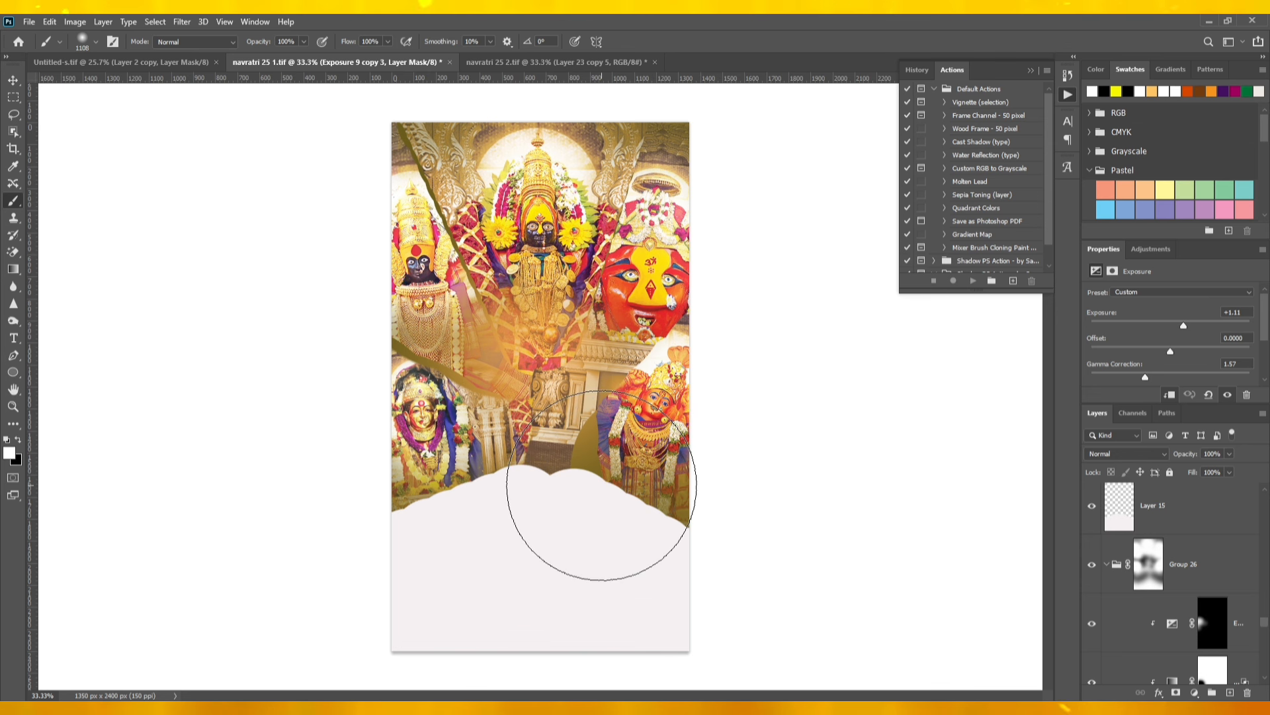
{"action": "scroll", "coordinate": [1127, 559], "scroll_direction": "up", "scroll_amount": 2}
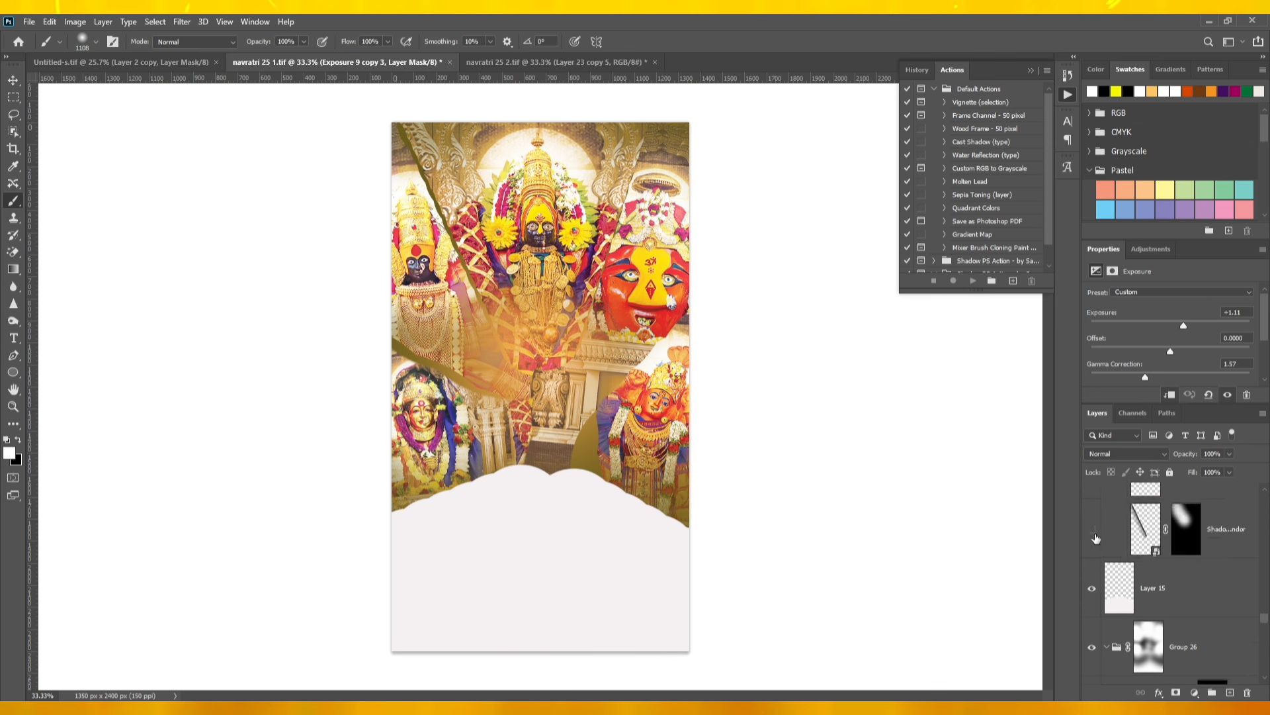
{"action": "scroll", "coordinate": [1102, 534], "scroll_direction": "up", "scroll_amount": 3}
{"action": "left_click", "coordinate": [1092, 523]}
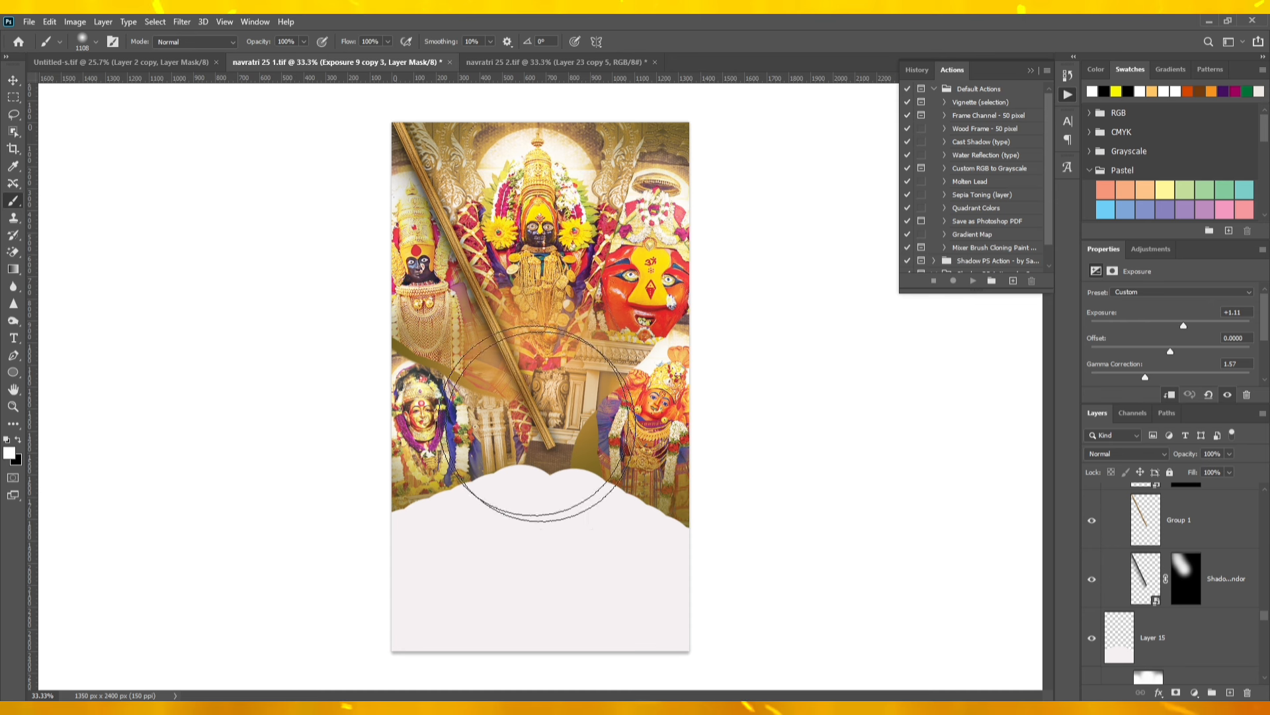
Show the frame bars "Group 1 copy" and "Group 1 copy 2" along with their shadow layers
{"action": "scroll", "coordinate": [1095, 563], "scroll_direction": "up", "scroll_amount": 1}
{"action": "scroll", "coordinate": [1092, 547], "scroll_direction": "up", "scroll_amount": 1}
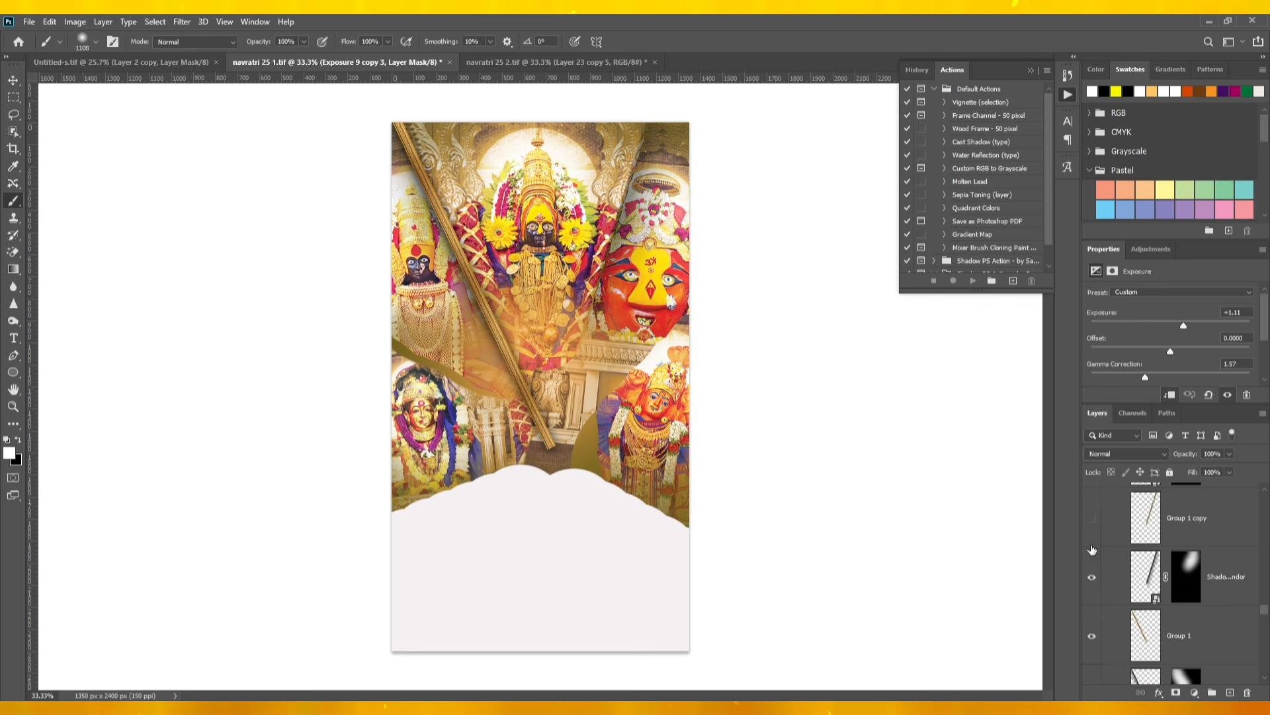
{"action": "left_click", "coordinate": [1090, 535]}
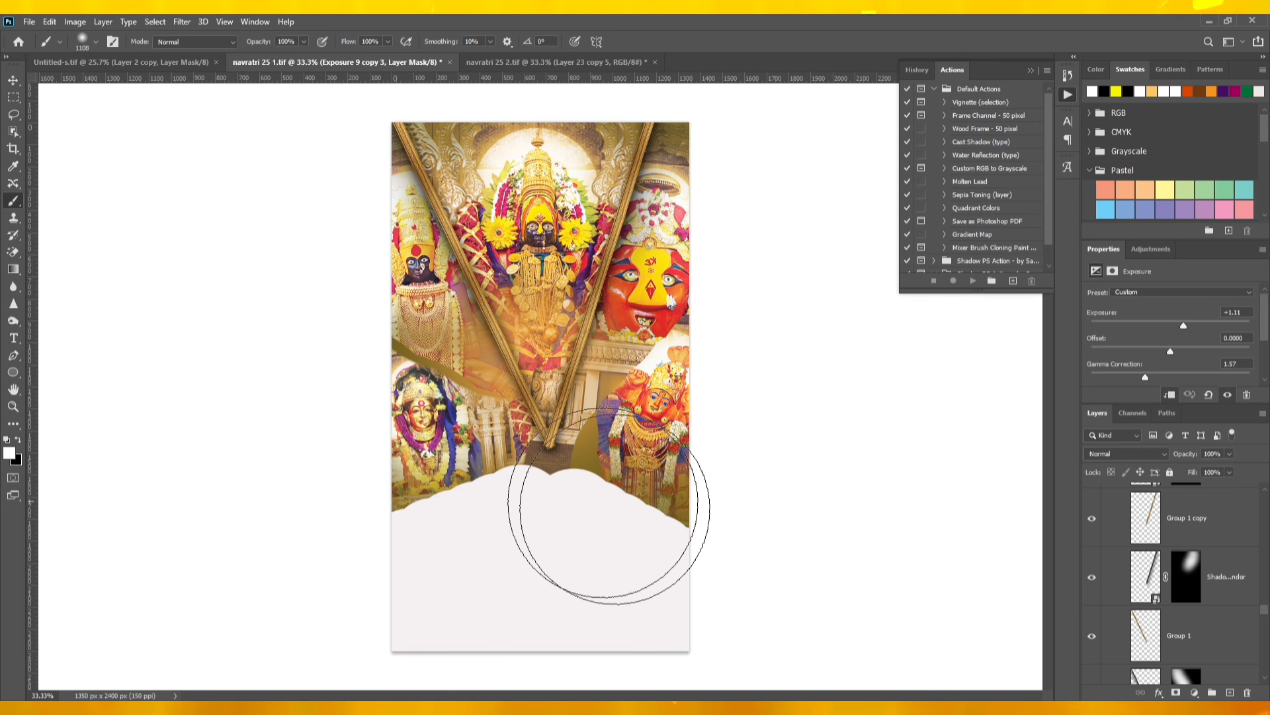
{"action": "scroll", "coordinate": [1112, 548], "scroll_direction": "up", "scroll_amount": 2}
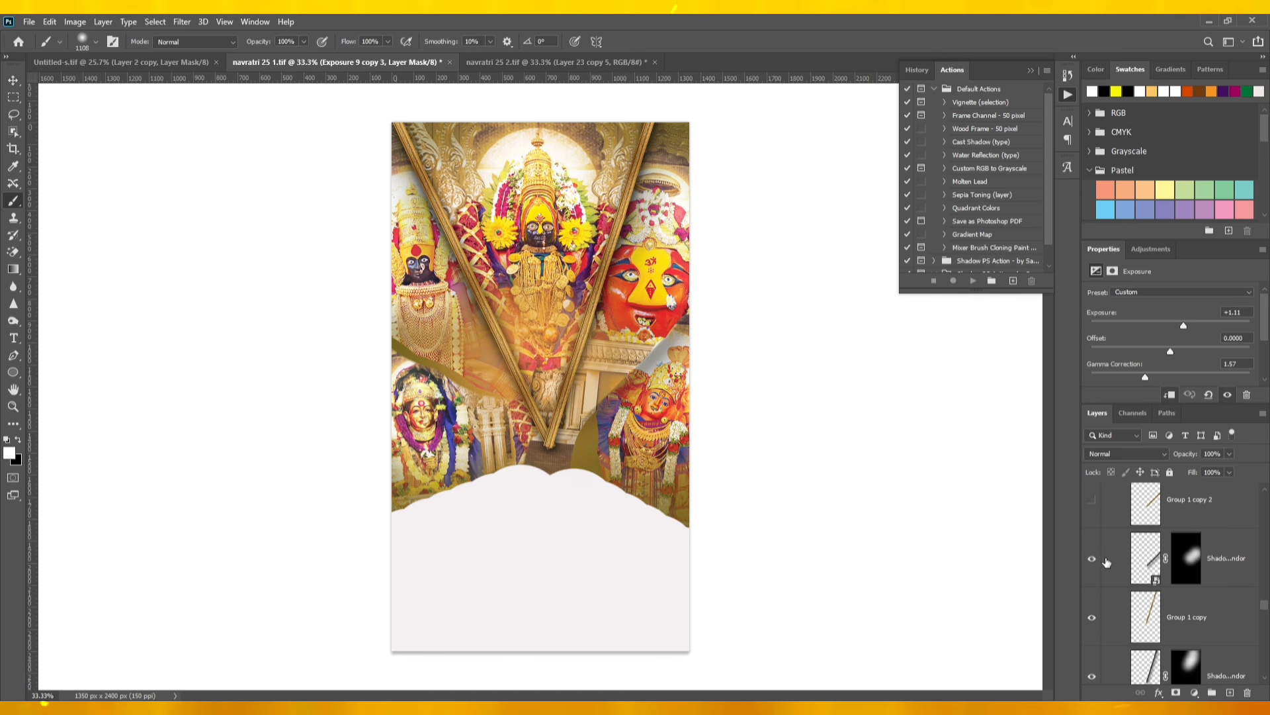
{"action": "scroll", "coordinate": [1107, 561], "scroll_direction": "up", "scroll_amount": 1}
{"action": "left_click", "coordinate": [1091, 549]}
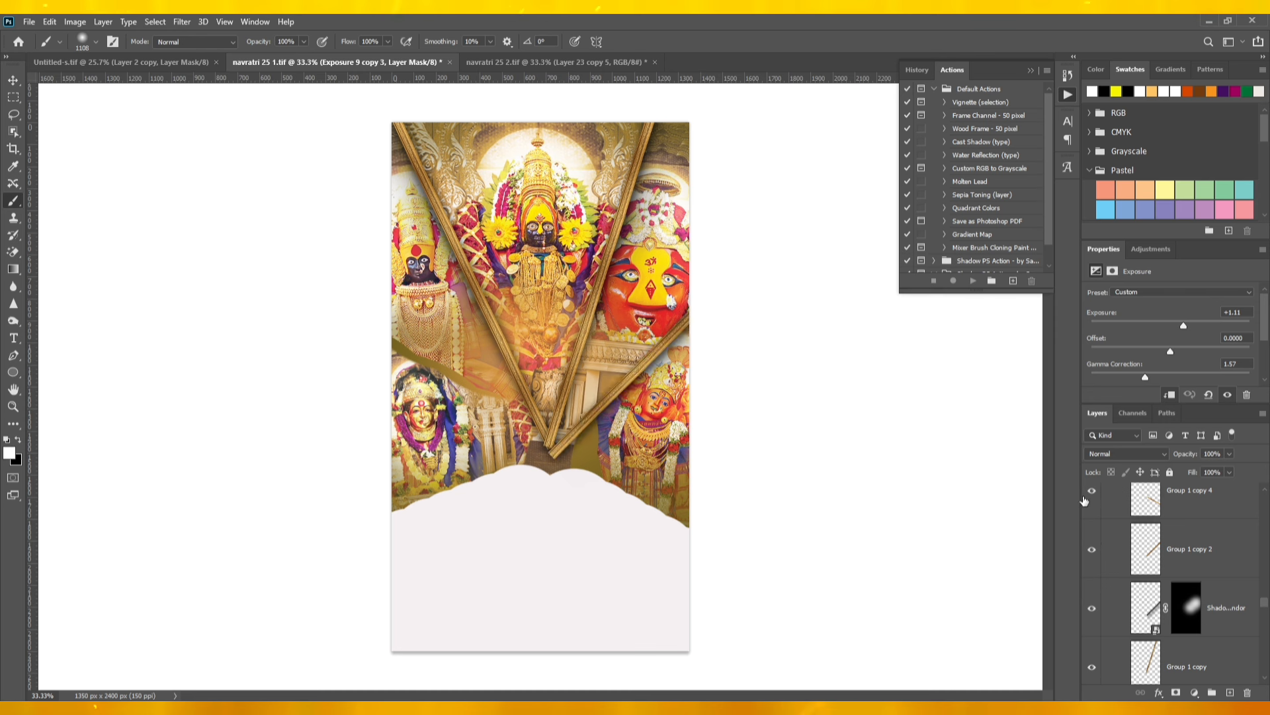
Show the remaining frame bars "Group 1 copy 4", "Group 1 copy 3" and "Group 1 copy 5", including the last bar's shadow
{"action": "scroll", "coordinate": [1092, 523], "scroll_direction": "up", "scroll_amount": 1}
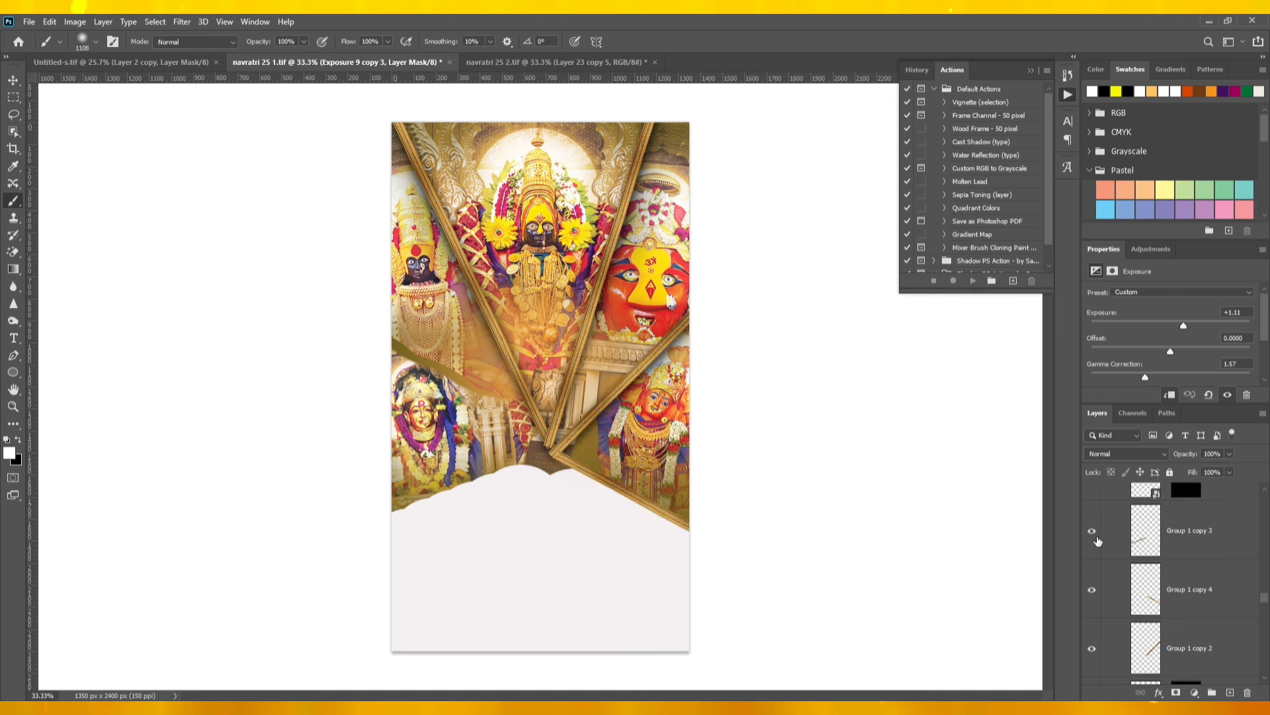
{"action": "scroll", "coordinate": [1097, 541], "scroll_direction": "up", "scroll_amount": 1}
{"action": "scroll", "coordinate": [1098, 541], "scroll_direction": "up", "scroll_amount": 1}
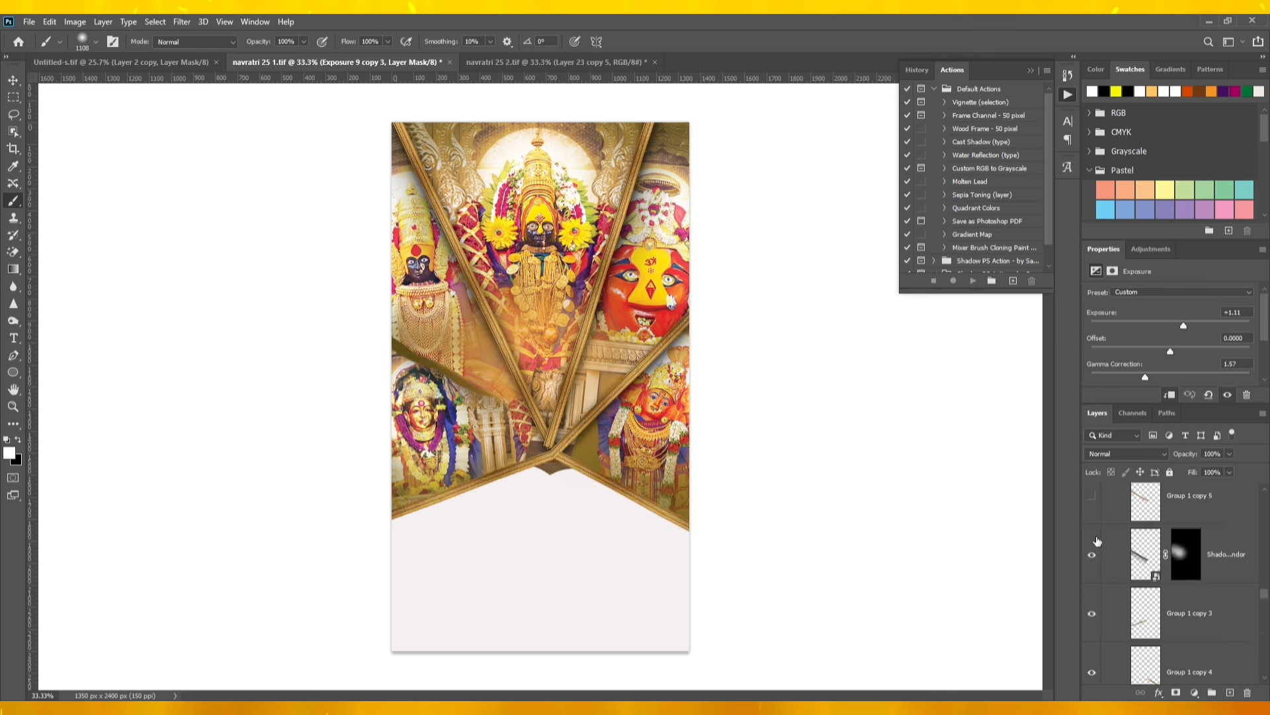
{"action": "scroll", "coordinate": [1097, 523], "scroll_direction": "up", "scroll_amount": 2}
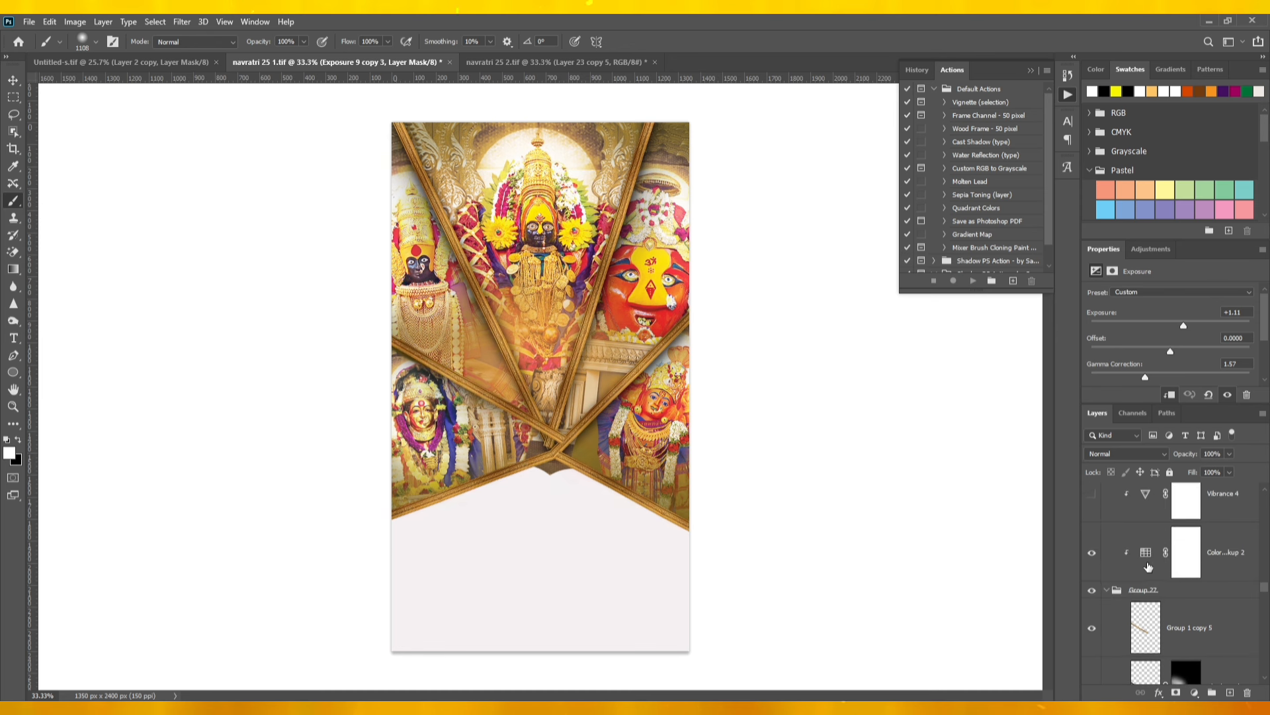
Show the bars' clipped "Color Lookup 2" and "Vibrance 4" adjustments, and choose EdgyAmber.3DL as the lookup's 3DLUT file
{"action": "left_click", "coordinate": [1144, 567]}
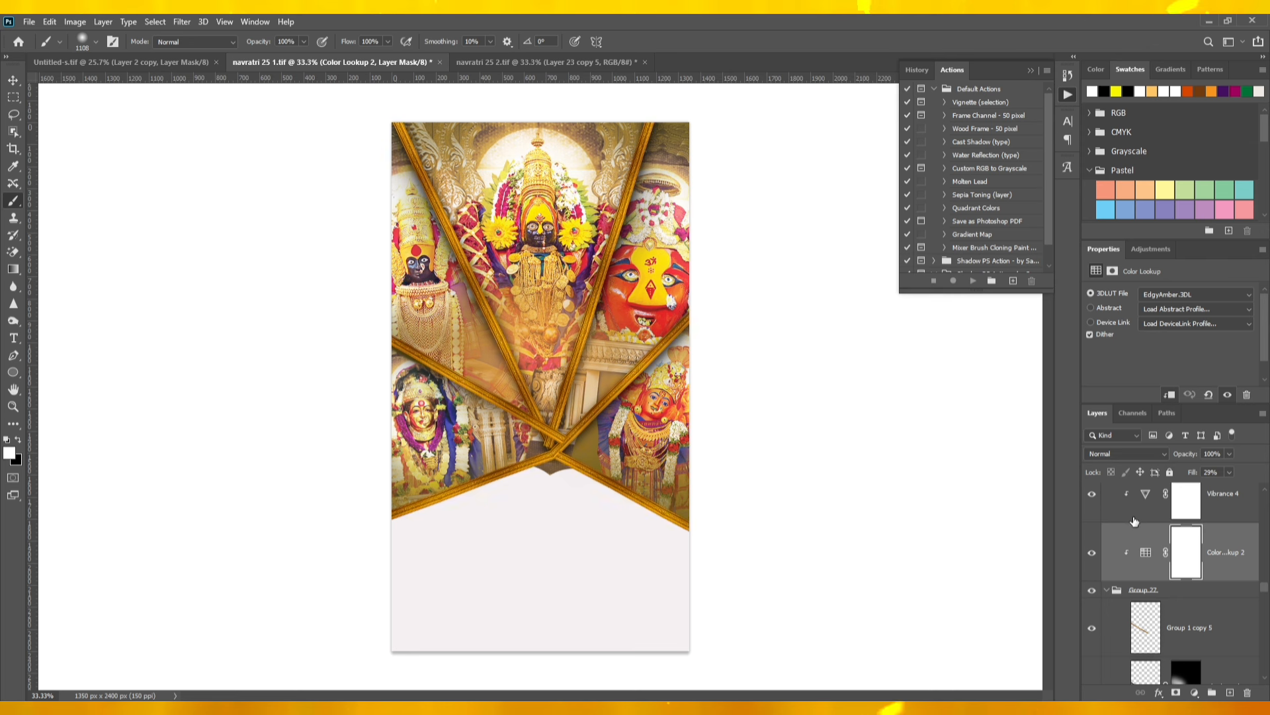
{"action": "left_click", "coordinate": [1095, 508]}
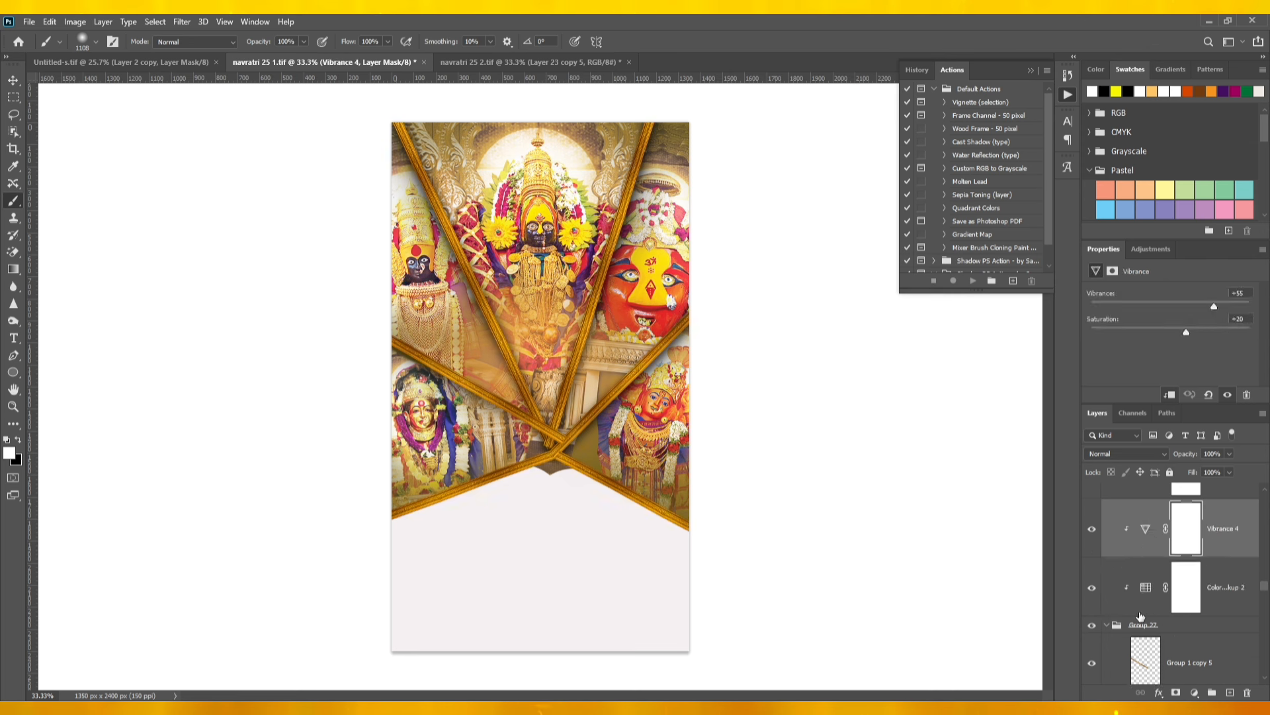
{"action": "left_click", "coordinate": [1142, 588]}
{"action": "left_click", "coordinate": [1172, 292]}
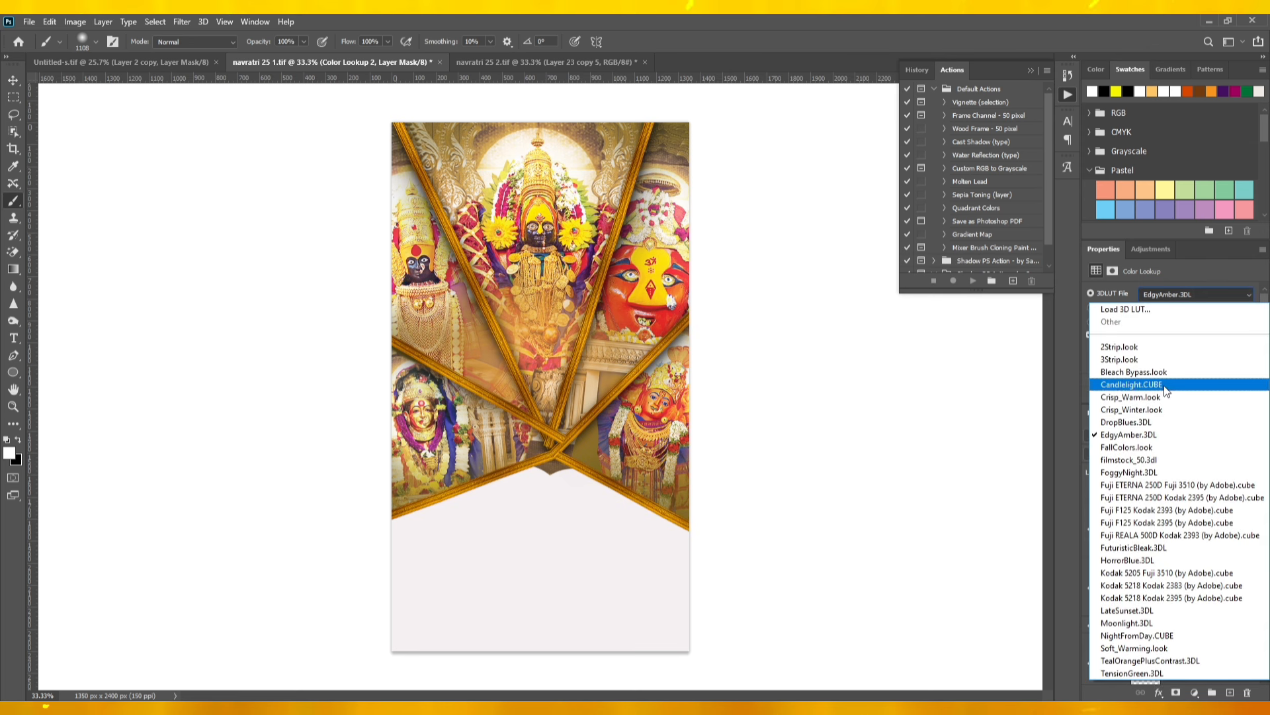
{"action": "left_click", "coordinate": [1143, 437]}
Show the "Exposure 10" adjustment clipped to the frame bars and select it
{"action": "scroll", "coordinate": [1138, 615], "scroll_direction": "up", "scroll_amount": 2}
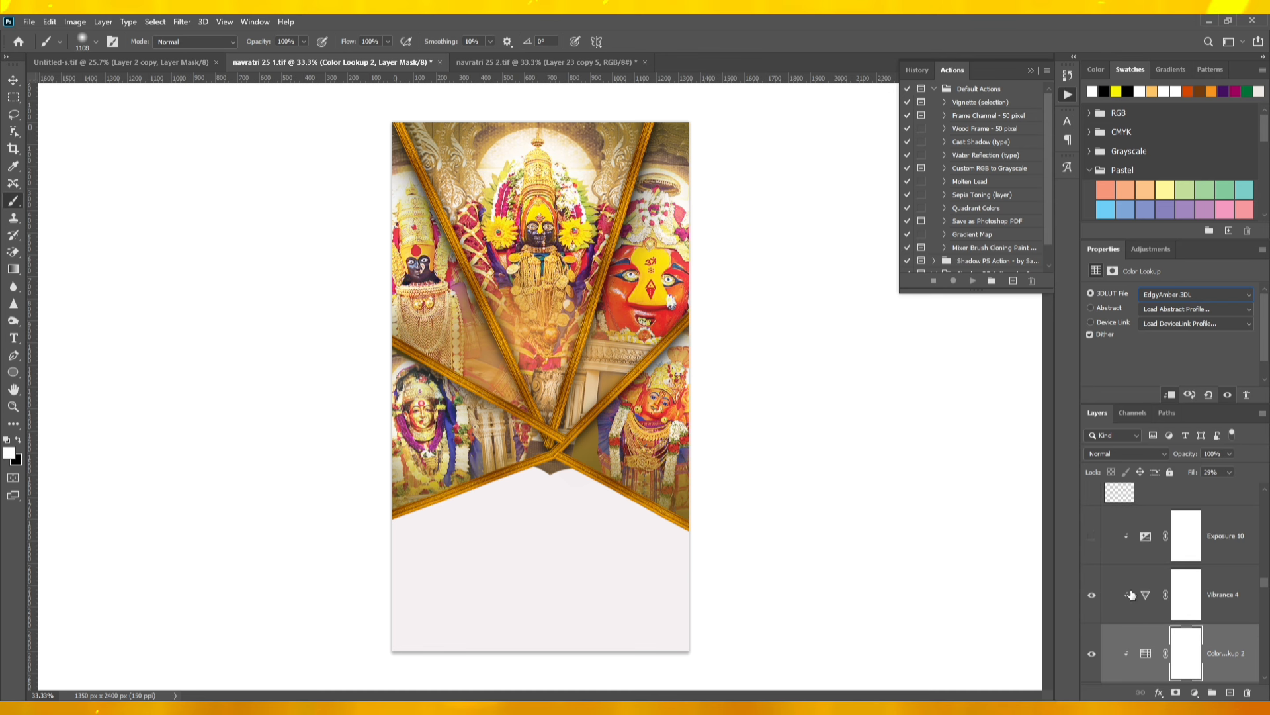
{"action": "scroll", "coordinate": [1124, 592], "scroll_direction": "up", "scroll_amount": 1}
{"action": "left_click", "coordinate": [1092, 571]}
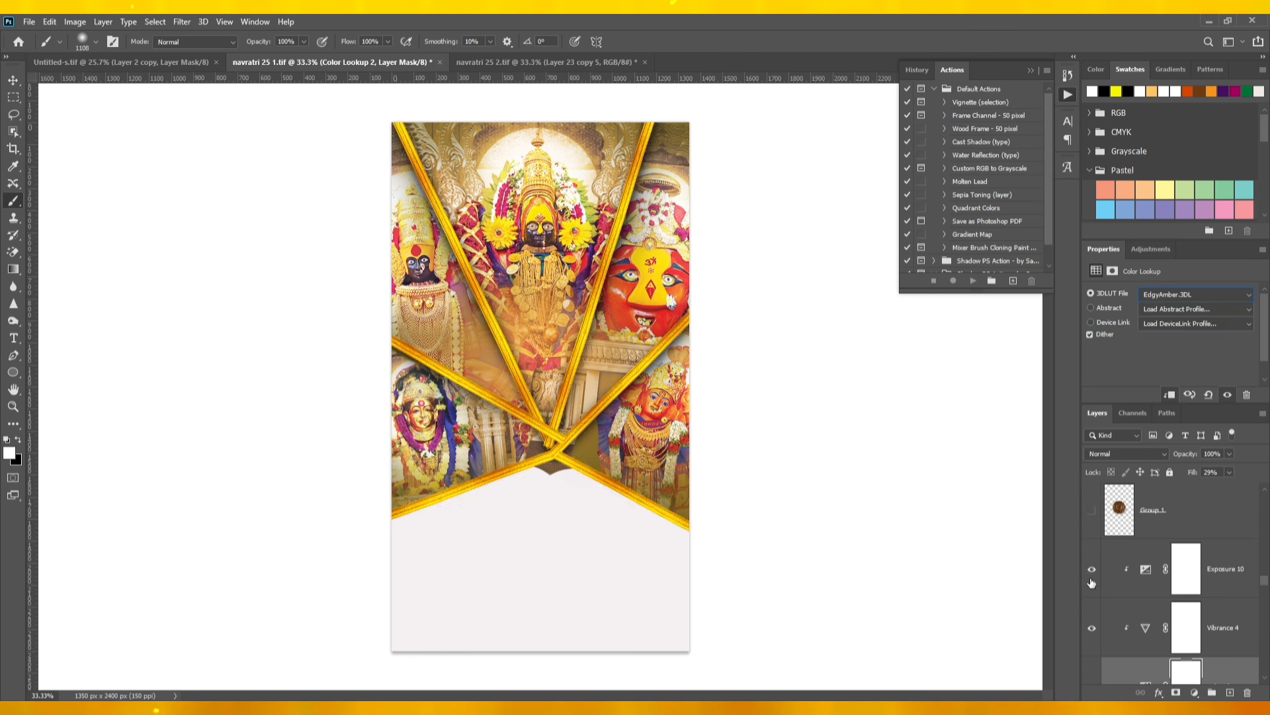
{"action": "left_click", "coordinate": [1138, 589]}
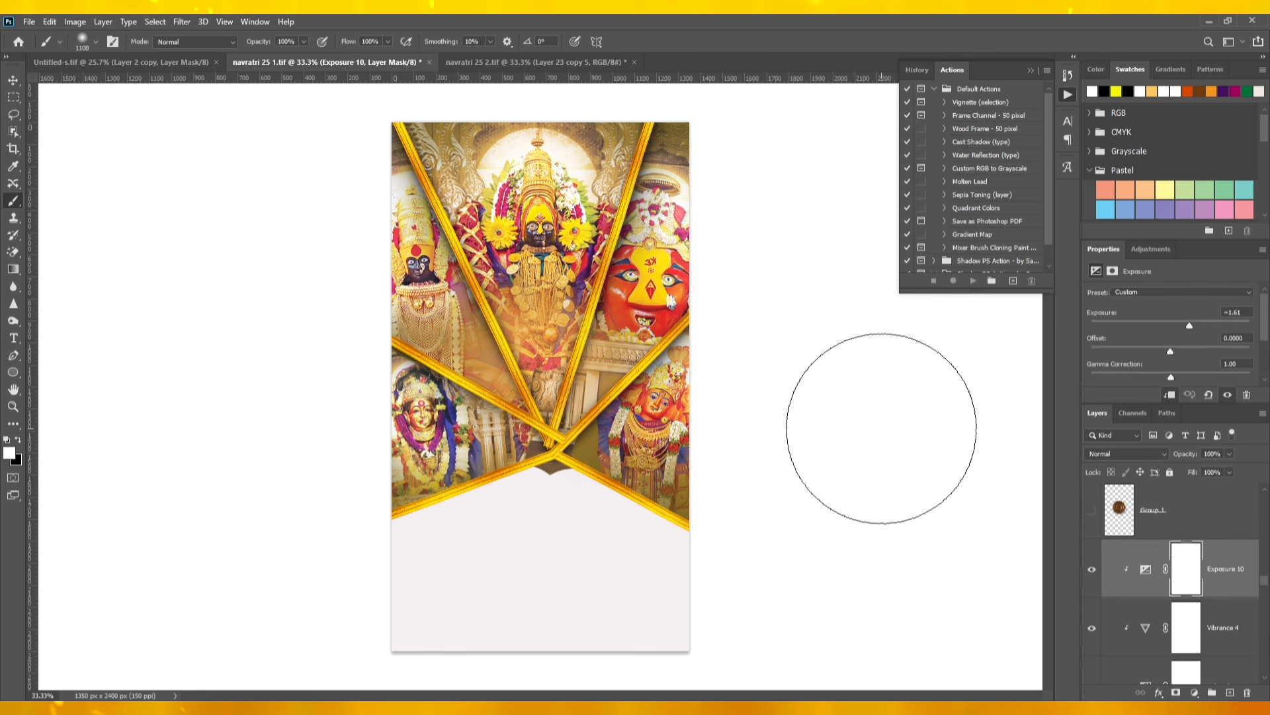
Show the carved round disc layer and its clipped "Gradient Map 1 copy 4" adjustment
{"action": "scroll", "coordinate": [1094, 553], "scroll_direction": "up", "scroll_amount": 2}
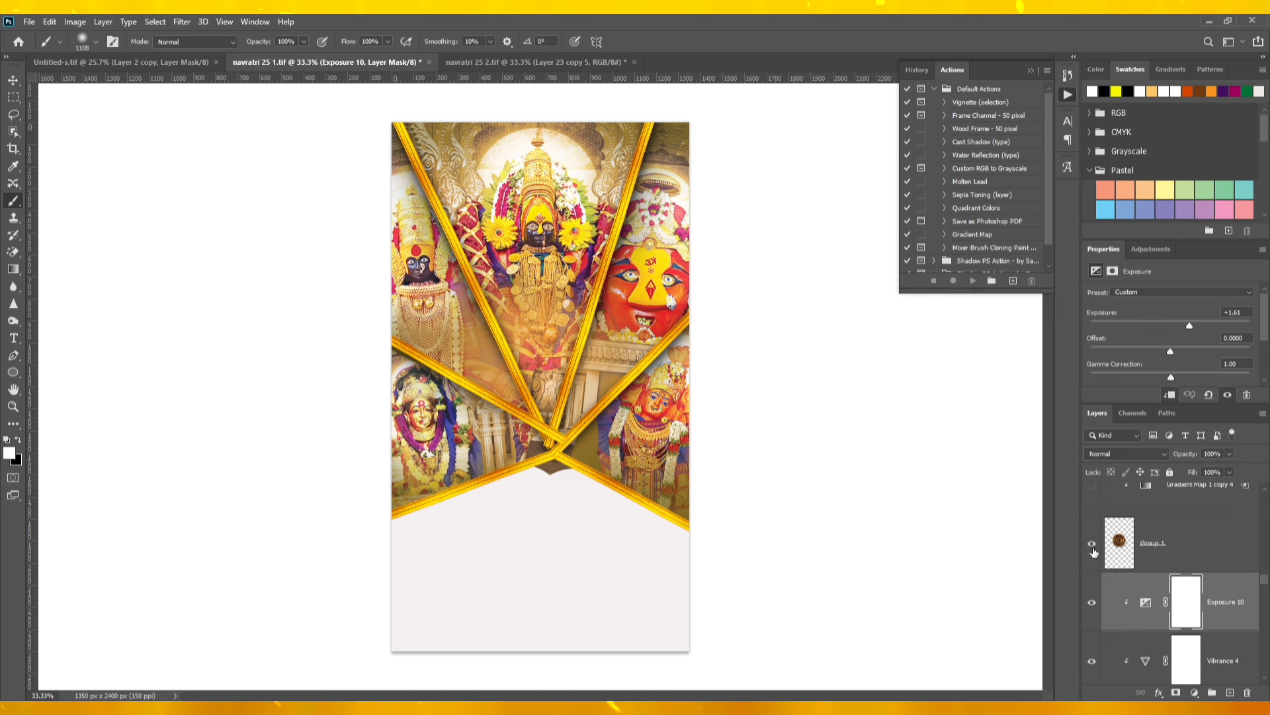
{"action": "left_click", "coordinate": [1093, 545]}
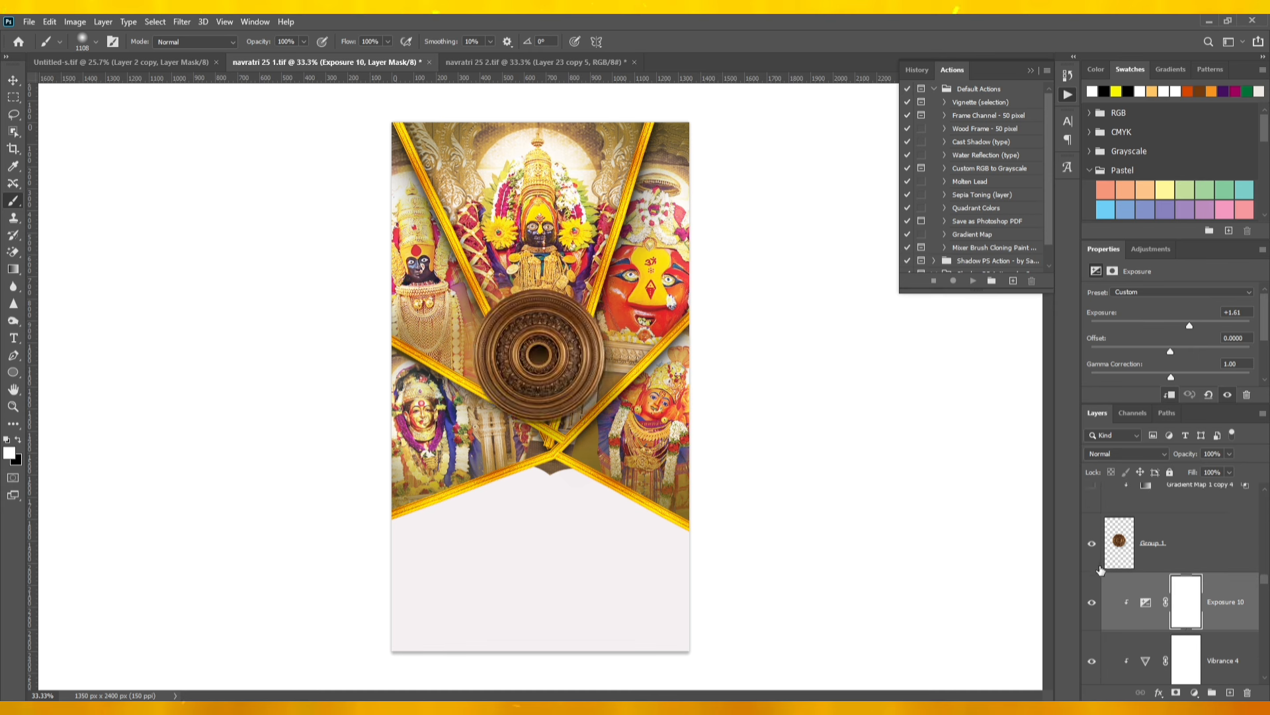
{"action": "scroll", "coordinate": [1099, 556], "scroll_direction": "up", "scroll_amount": 2}
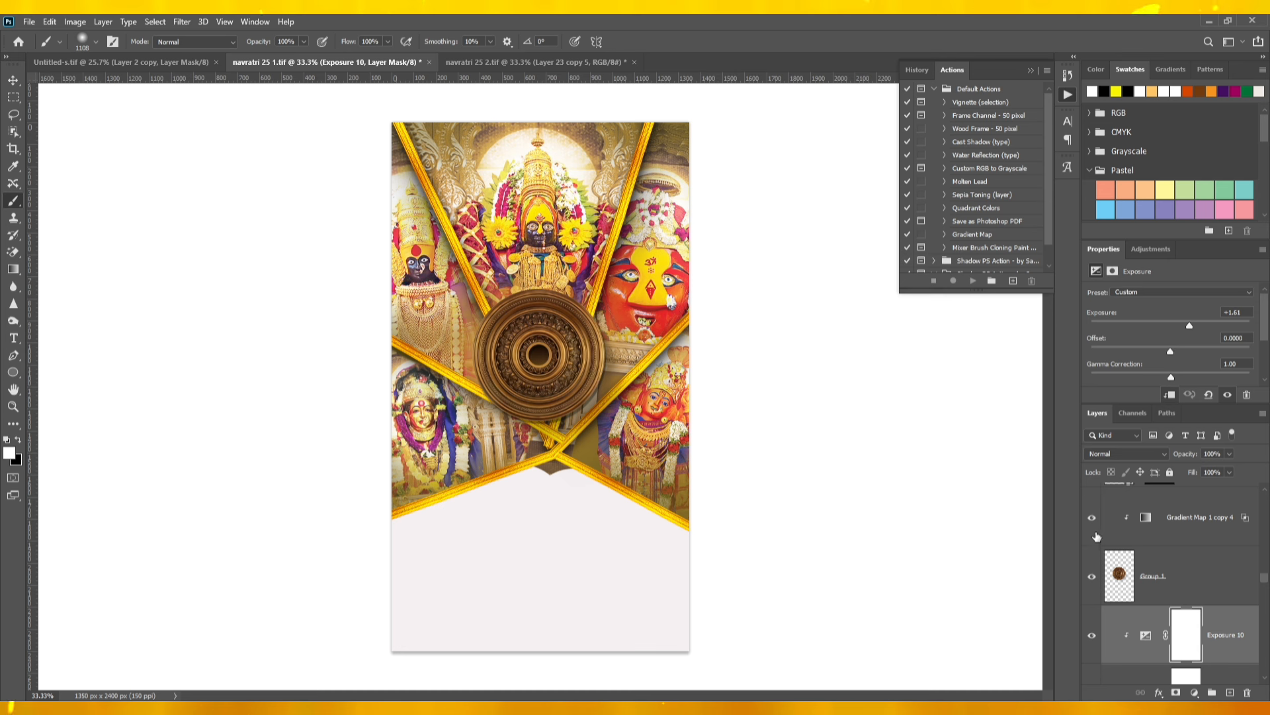
Show the trident layer "Group 25" with its shadow and the clipped "Exposure 11" and "Vibrance 3" adjustments
{"action": "scroll", "coordinate": [1097, 541], "scroll_direction": "up", "scroll_amount": 2}
{"action": "scroll", "coordinate": [1096, 539], "scroll_direction": "up", "scroll_amount": 2}
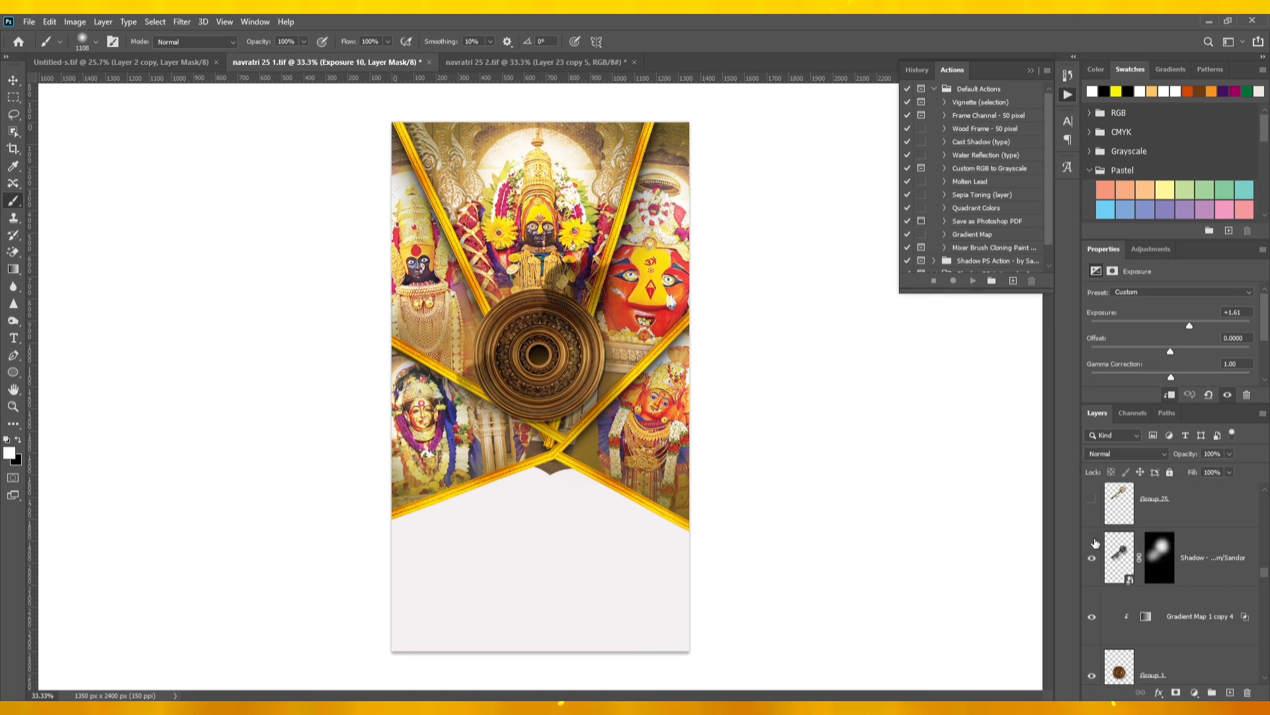
{"action": "left_click", "coordinate": [1091, 547]}
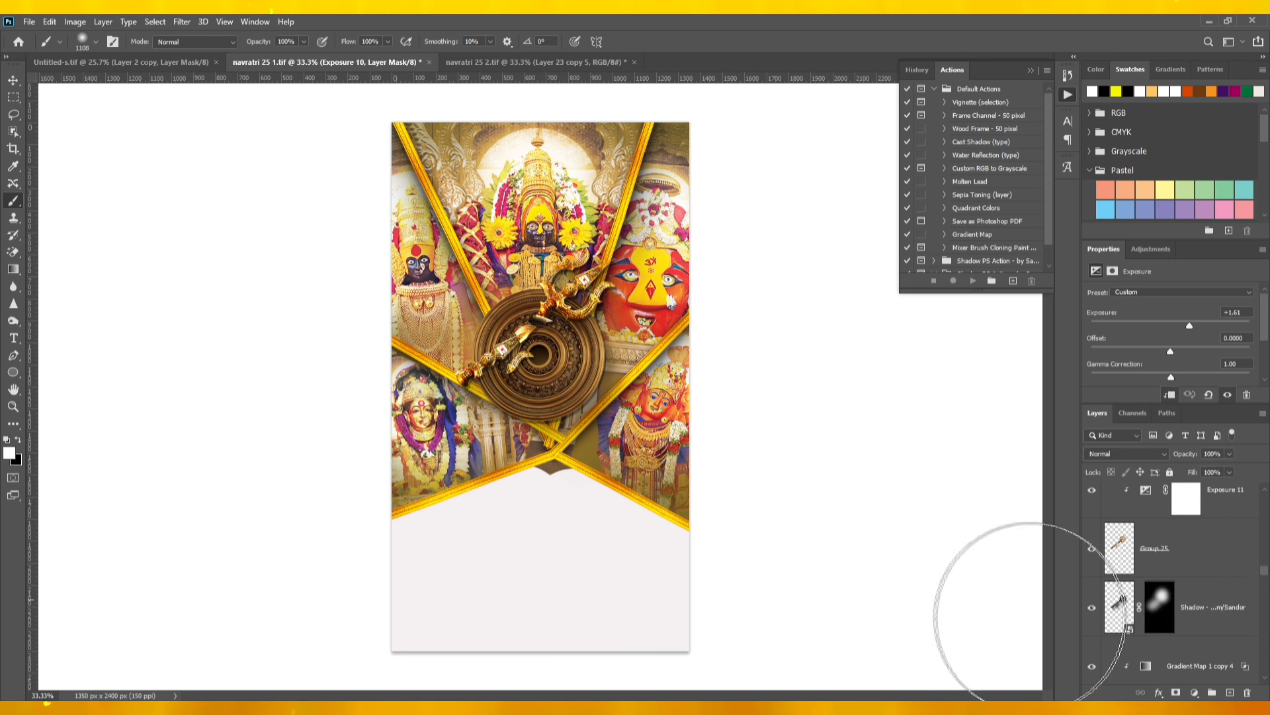
{"action": "scroll", "coordinate": [1099, 576], "scroll_direction": "up", "scroll_amount": 4}
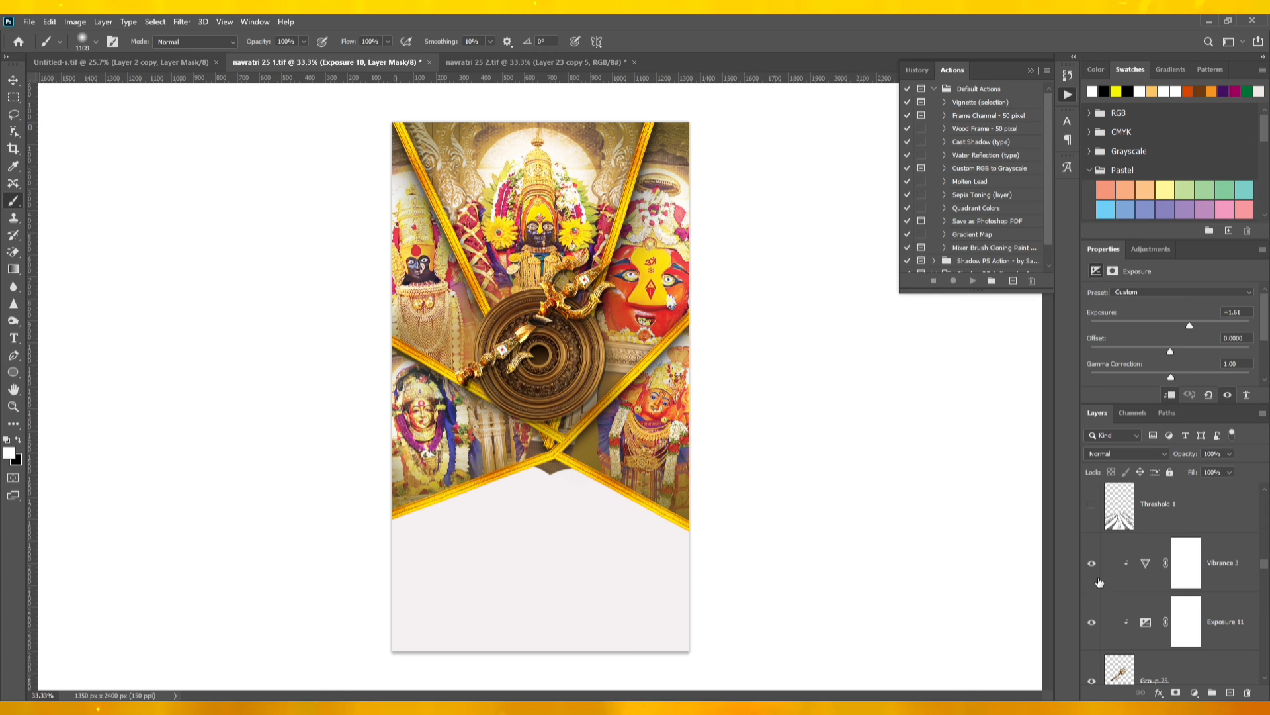
Show the "Threshold 1" texture, layer "1" and the "navaraPaaetsava" title text on the white base
{"action": "scroll", "coordinate": [1099, 575], "scroll_direction": "up", "scroll_amount": 1}
{"action": "left_click", "coordinate": [1092, 537]}
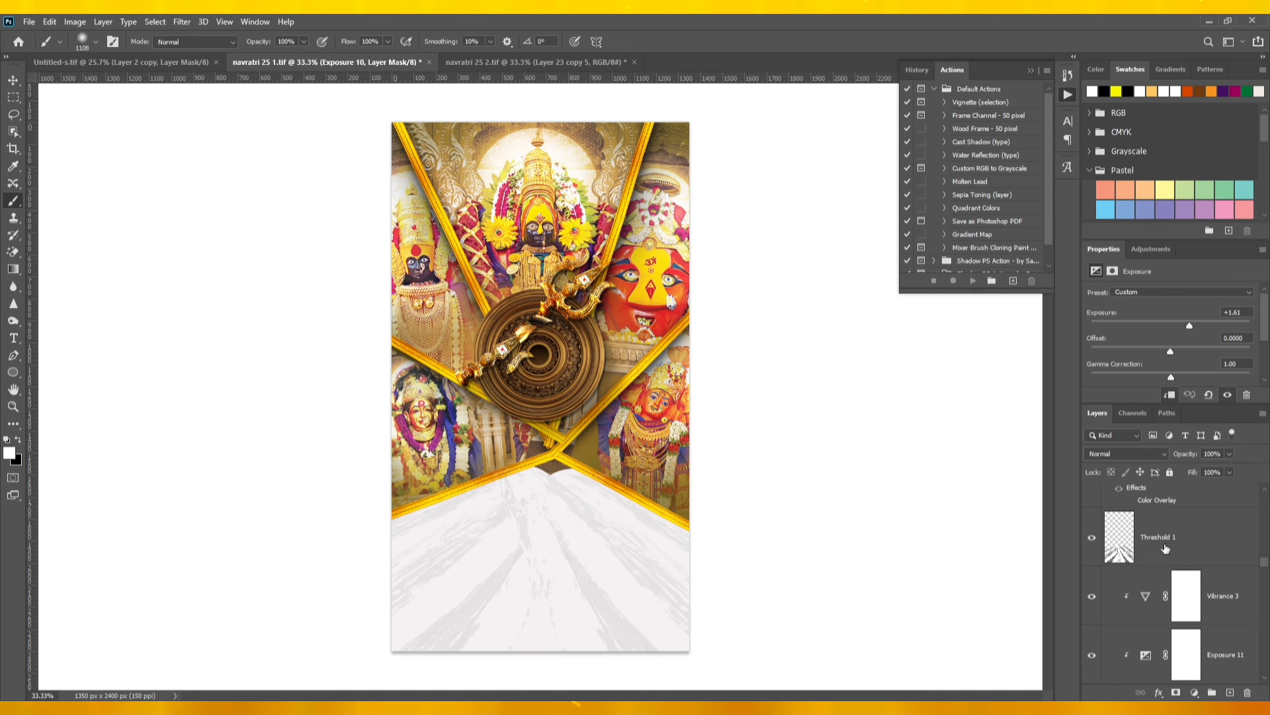
{"action": "scroll", "coordinate": [1087, 544], "scroll_direction": "up", "scroll_amount": 1}
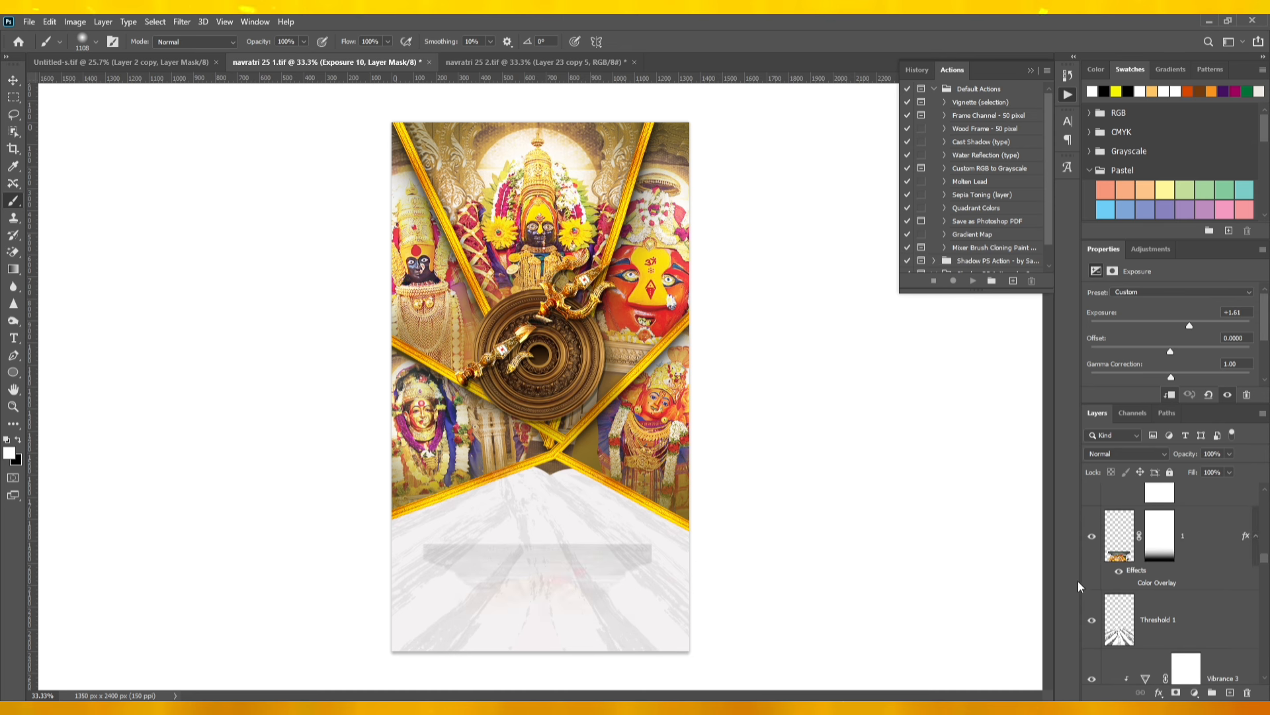
{"action": "scroll", "coordinate": [1092, 548], "scroll_direction": "up", "scroll_amount": 1}
{"action": "left_click", "coordinate": [1092, 548]}
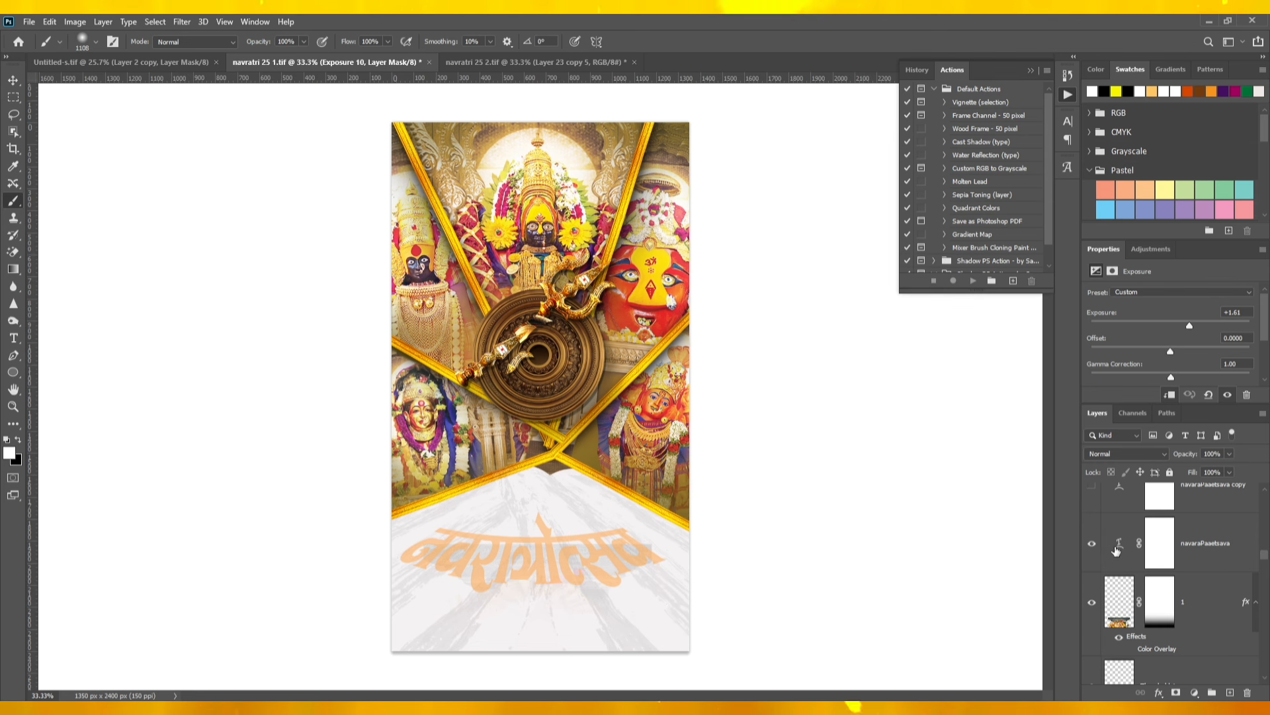
Examine the Warp Text settings of the "navaraPaaetsava" title and close them without changes
{"action": "left_click", "coordinate": [12, 338]}
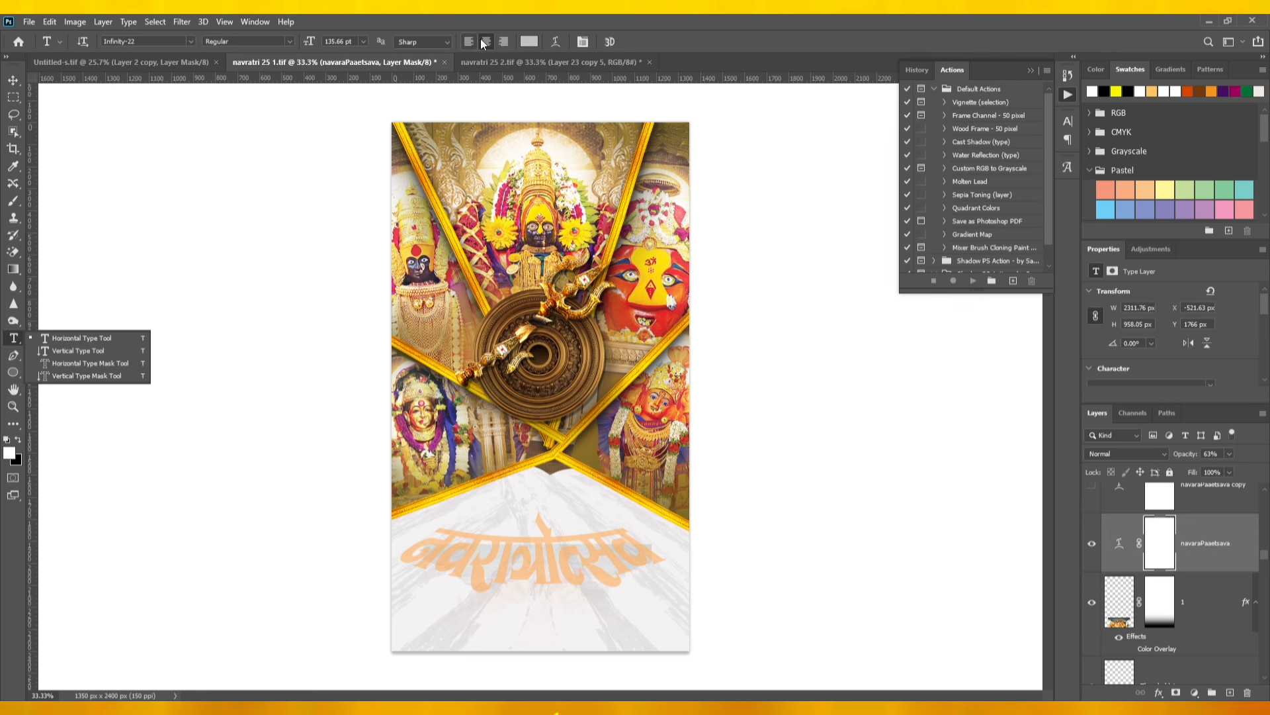
{"action": "left_click", "coordinate": [554, 41]}
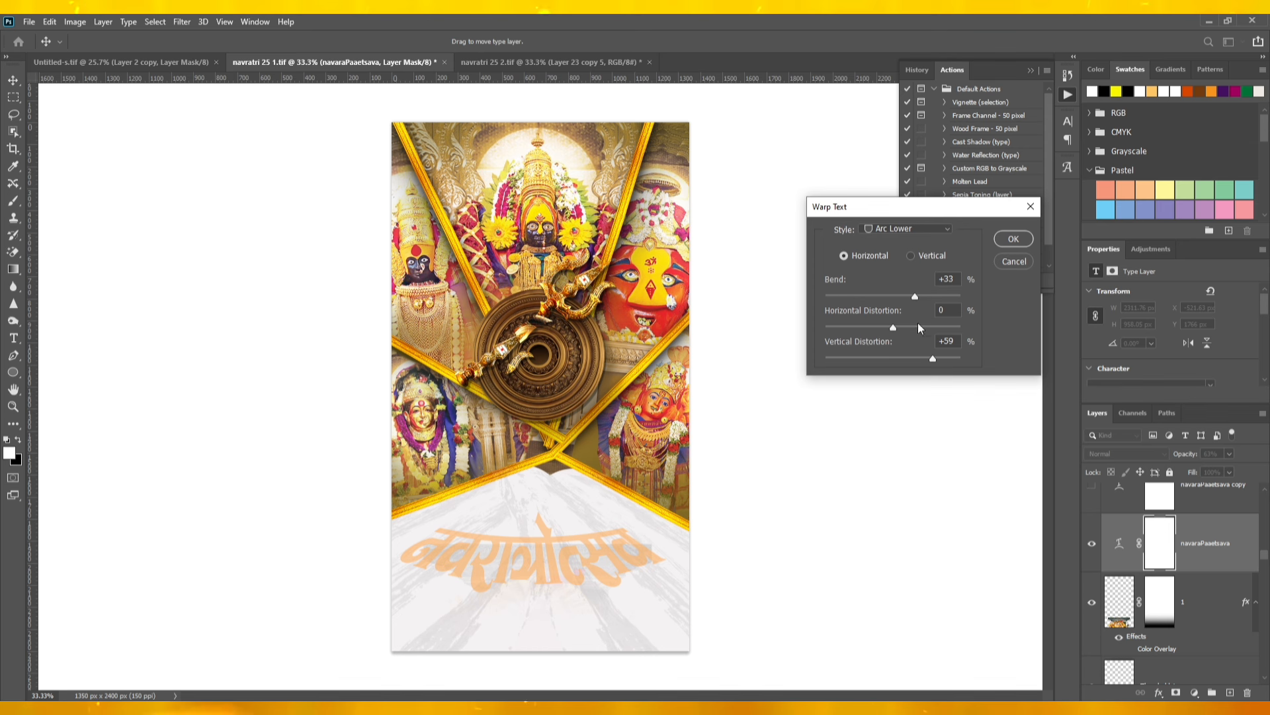
{"action": "left_click", "coordinate": [1013, 262]}
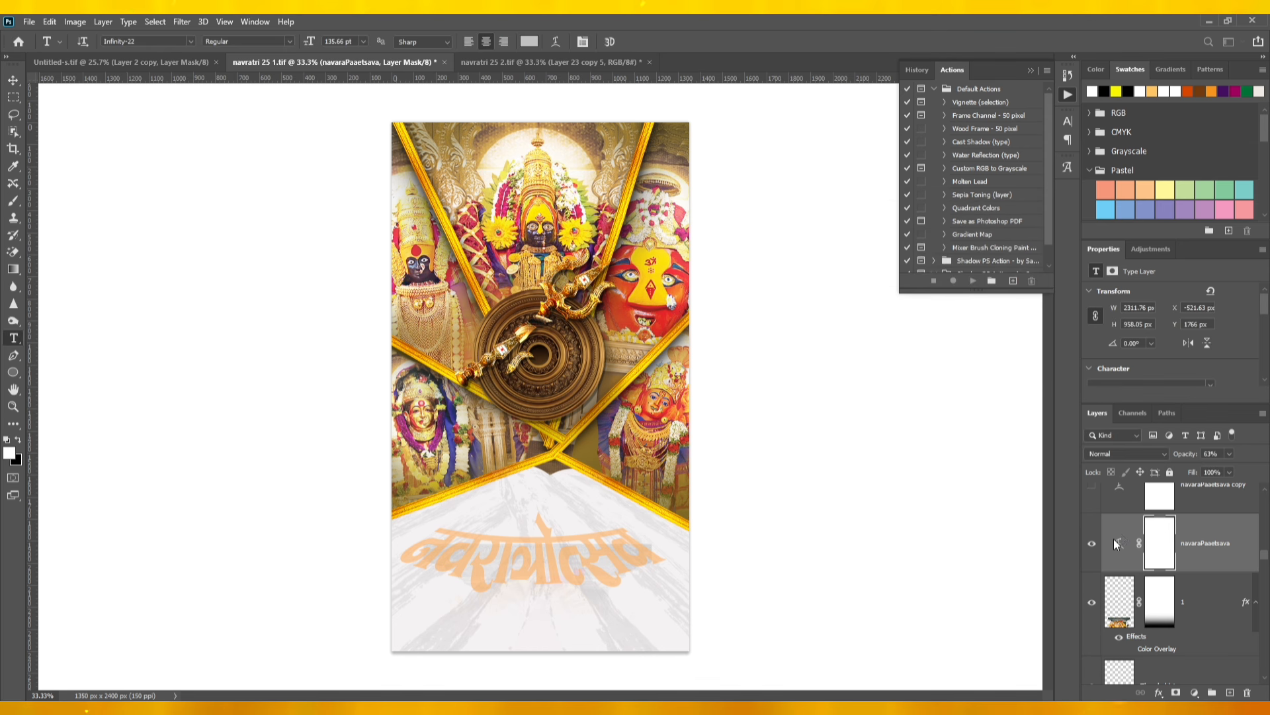
Show the "navaraPaaetsava copy" text layer and the two Sanskrit mantra text layers above it
{"action": "scroll", "coordinate": [1105, 542], "scroll_direction": "up", "scroll_amount": 1}
{"action": "left_click", "coordinate": [1092, 529]}
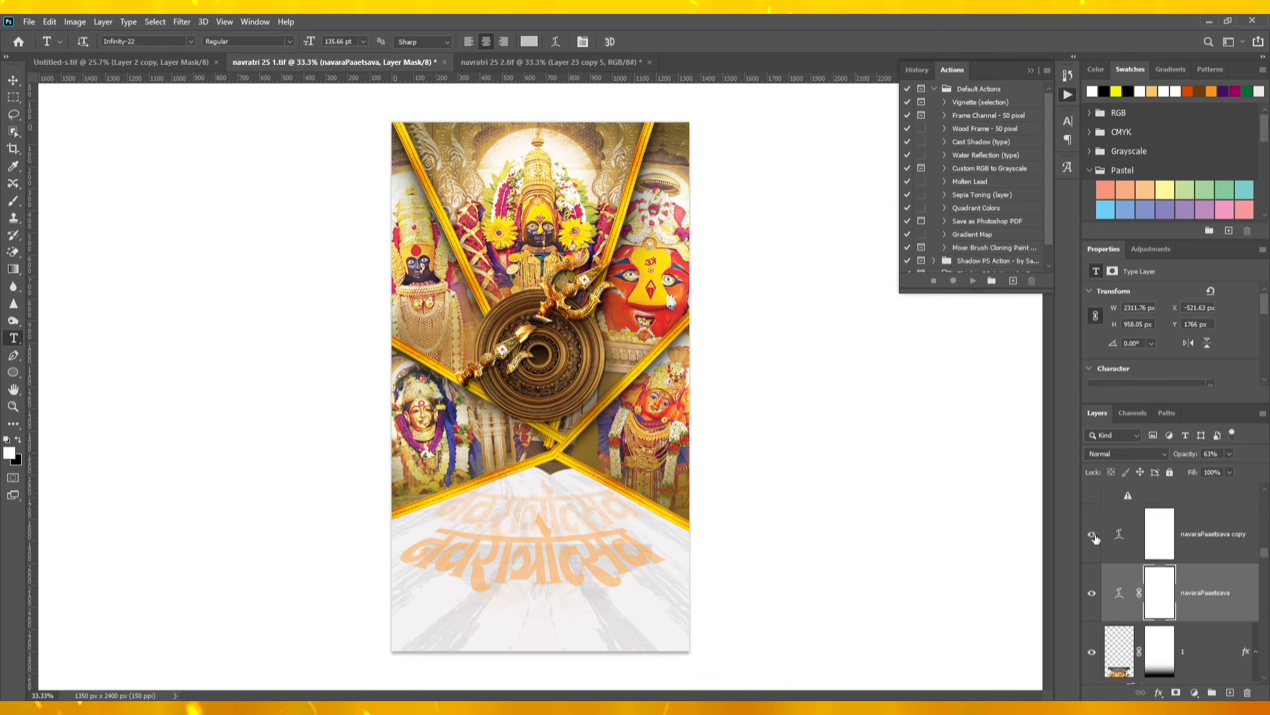
{"action": "scroll", "coordinate": [1091, 529], "scroll_direction": "up", "scroll_amount": 1}
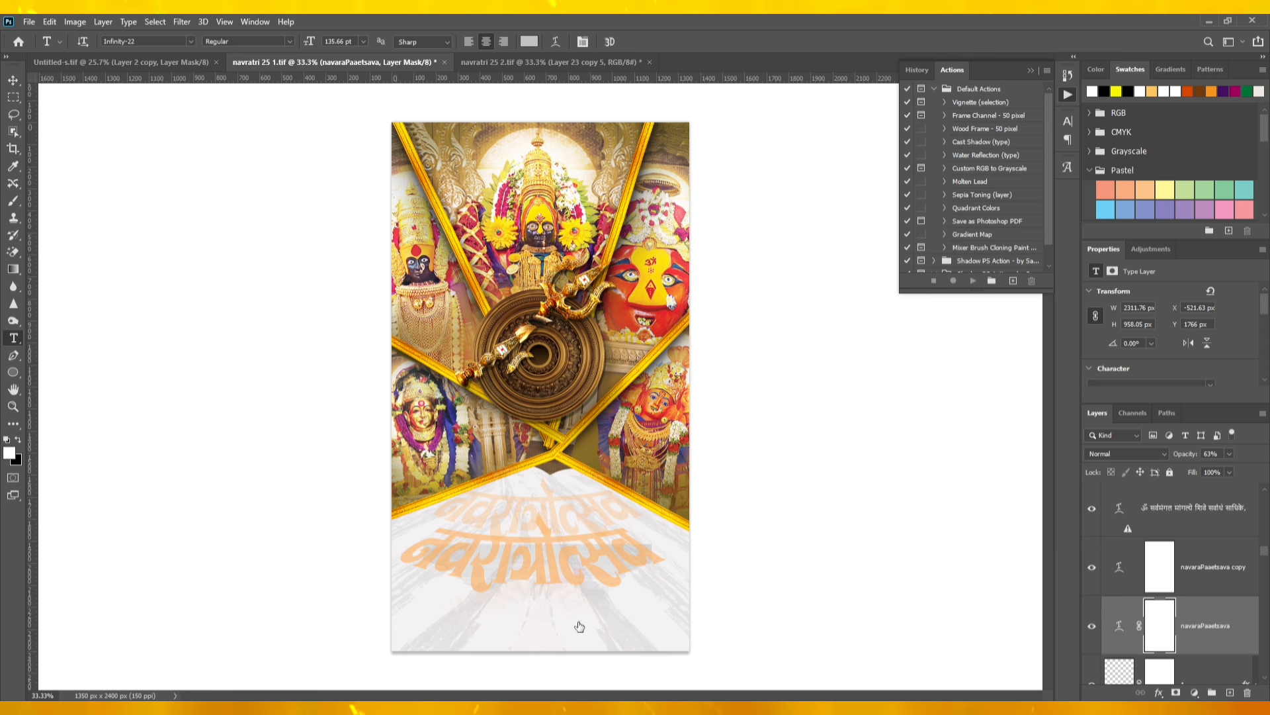
{"action": "left_click", "coordinate": [1090, 509]}
{"action": "scroll", "coordinate": [1093, 546], "scroll_direction": "up", "scroll_amount": 3}
{"action": "left_click", "coordinate": [1093, 547]}
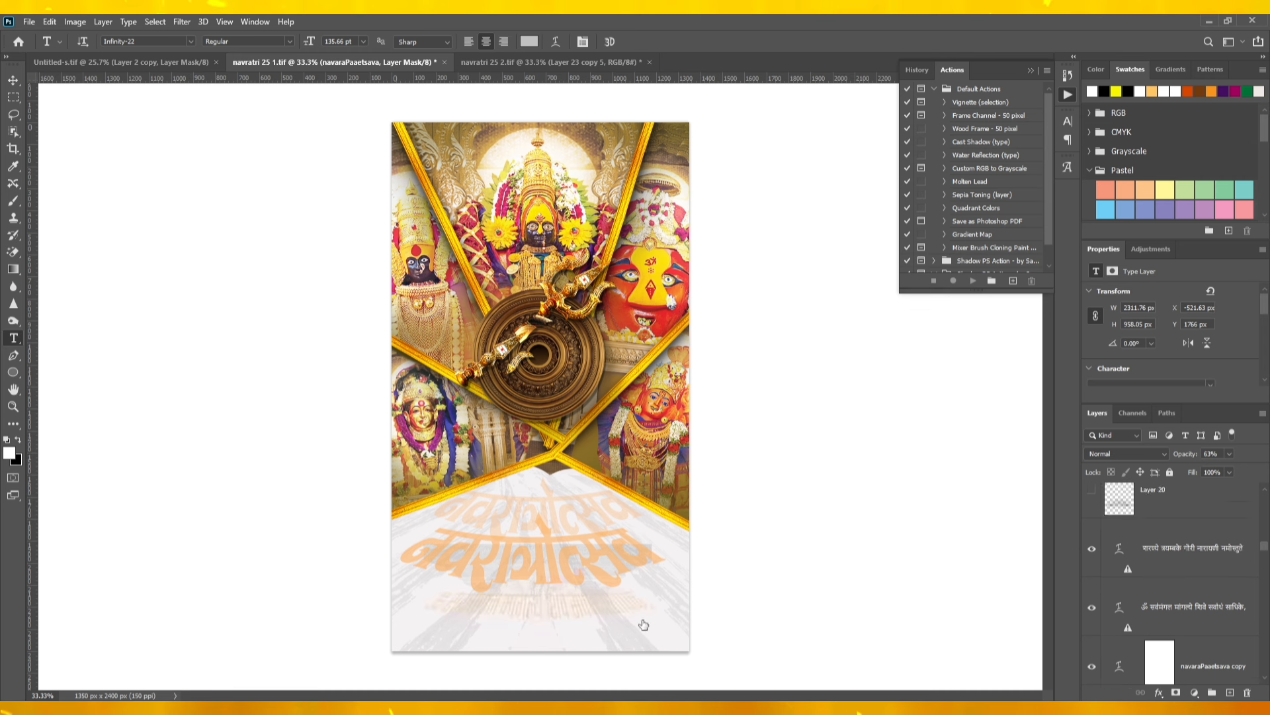
{"action": "scroll", "coordinate": [1088, 563], "scroll_direction": "up", "scroll_amount": 1}
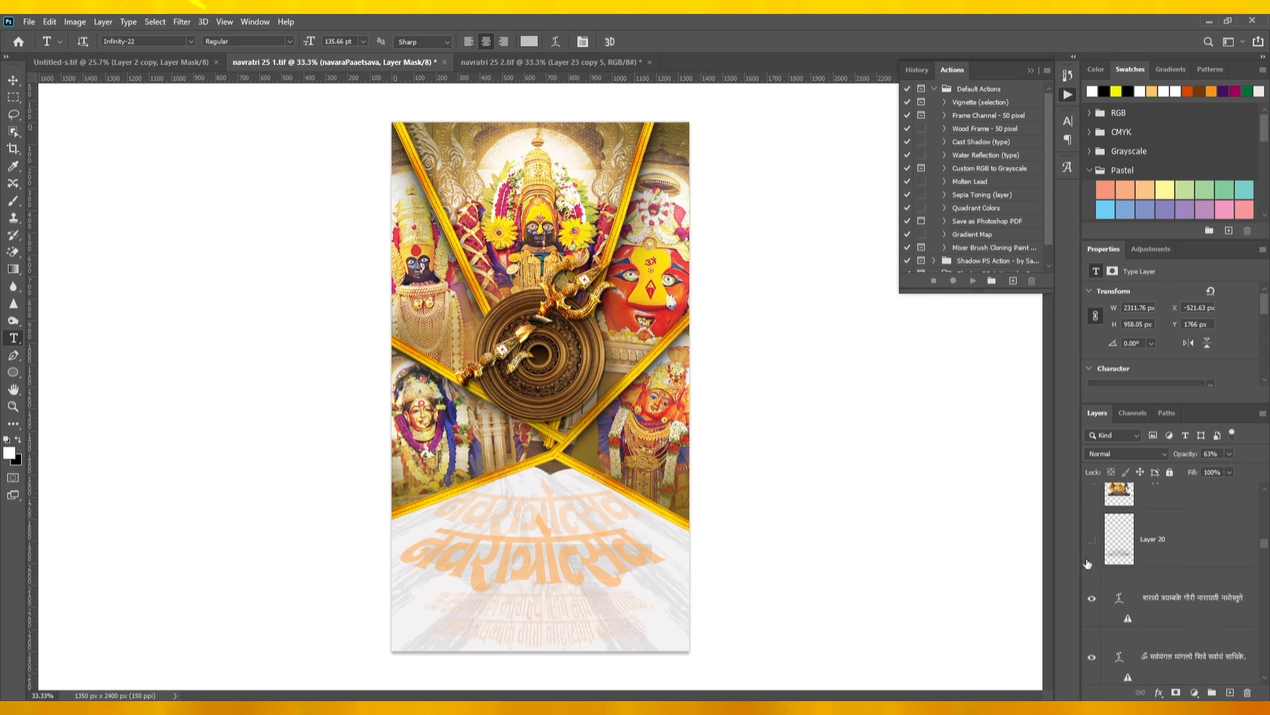
Show the shadow layer "Layer 20", the seated deity "1 copy", "Layer 23 copy 5" and the "Photo Filter 1" adjustment
{"action": "scroll", "coordinate": [1085, 540], "scroll_direction": "up", "scroll_amount": 1}
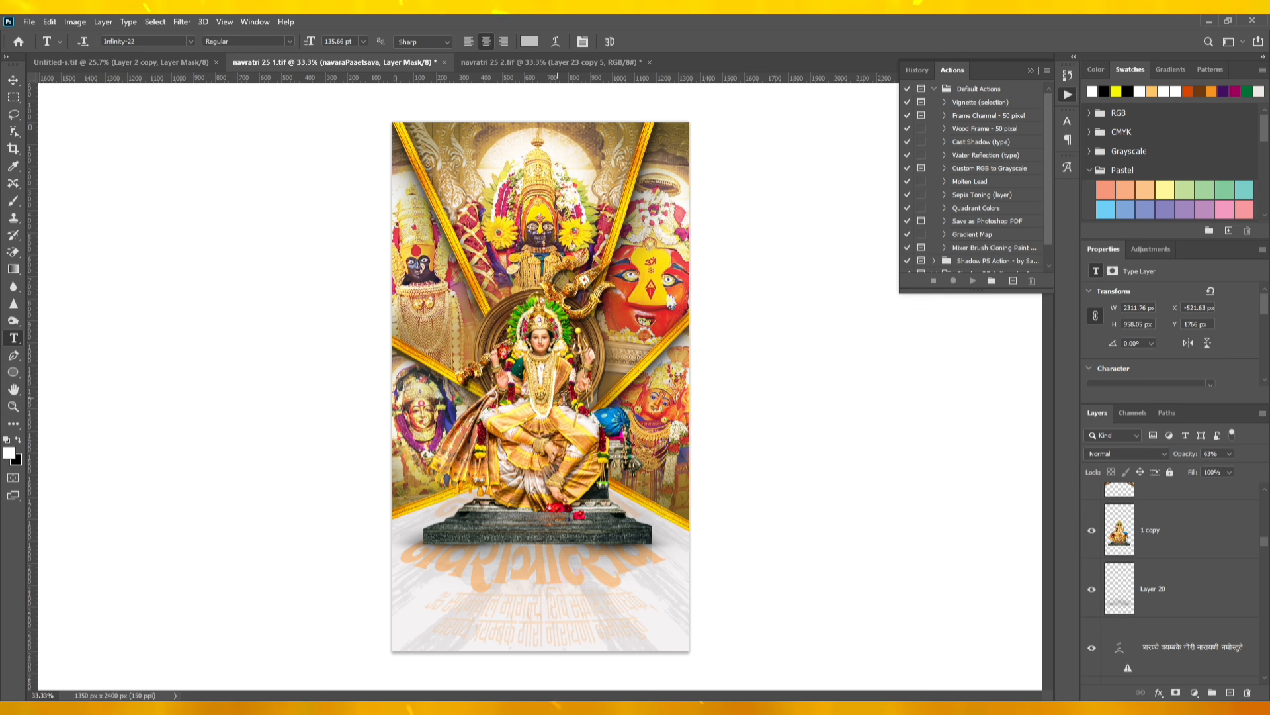
{"action": "scroll", "coordinate": [1139, 536], "scroll_direction": "up", "scroll_amount": 2}
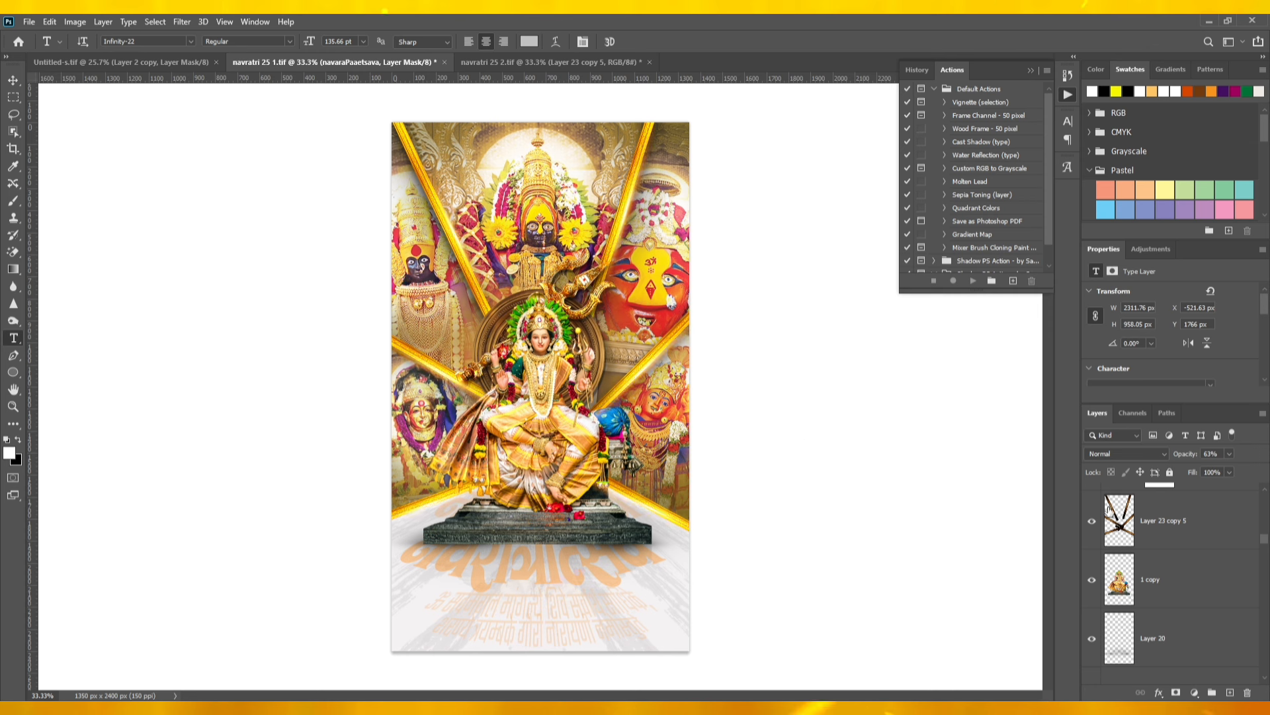
{"action": "scroll", "coordinate": [1093, 549], "scroll_direction": "up", "scroll_amount": 3}
{"action": "left_click", "coordinate": [1092, 547]}
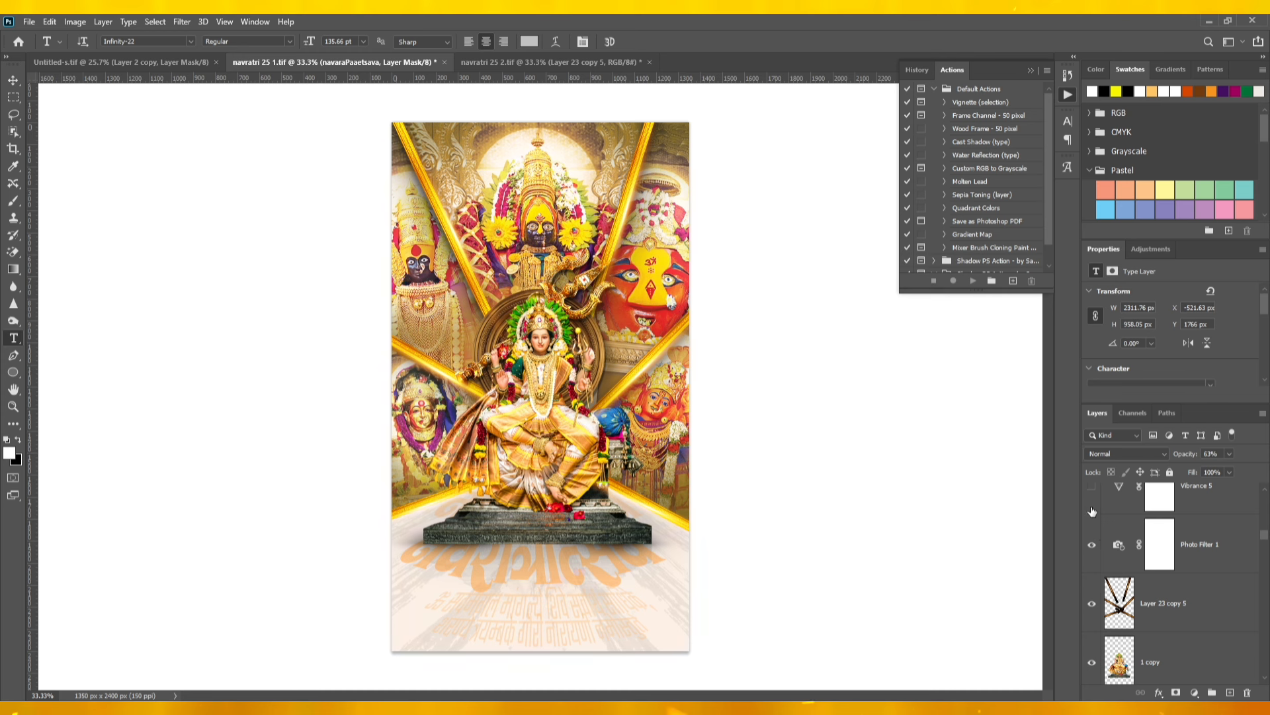
Show the "Vibrance 5" and "Exposure 14" adjustments and open the settings of "Exposure 14"
{"action": "scroll", "coordinate": [1095, 523], "scroll_direction": "up", "scroll_amount": 2}
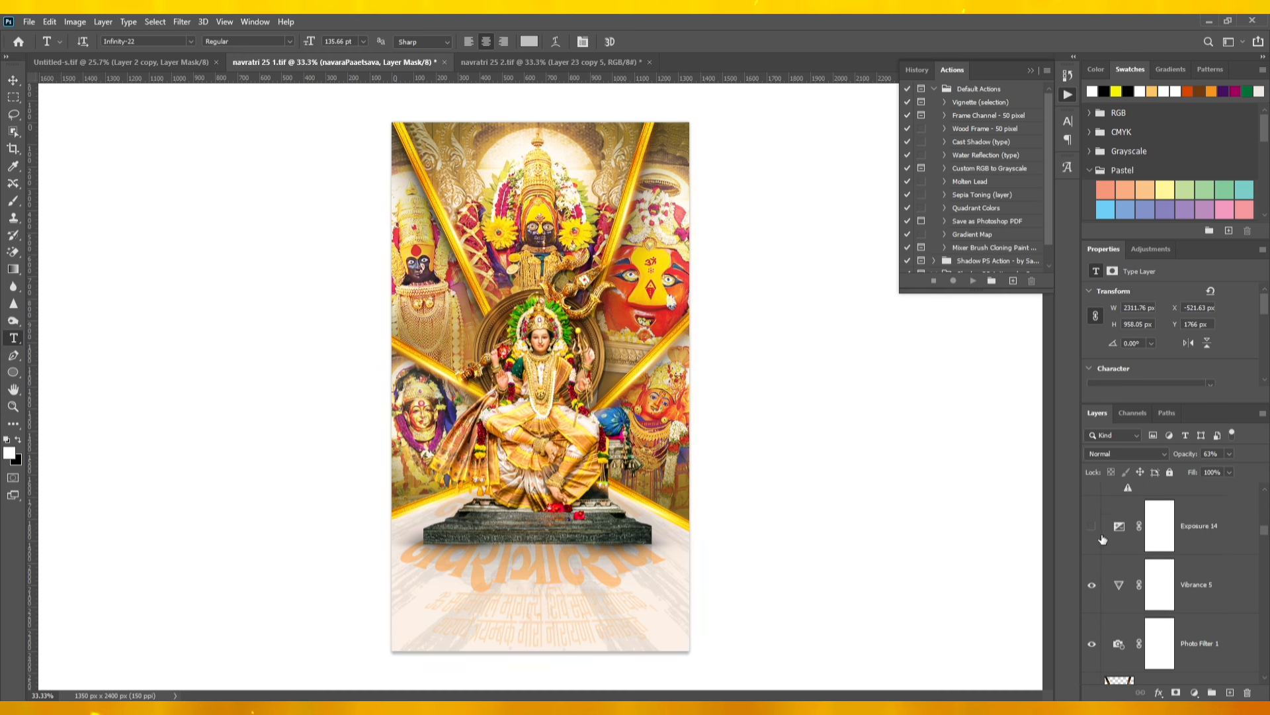
{"action": "scroll", "coordinate": [1096, 542], "scroll_direction": "up", "scroll_amount": 1}
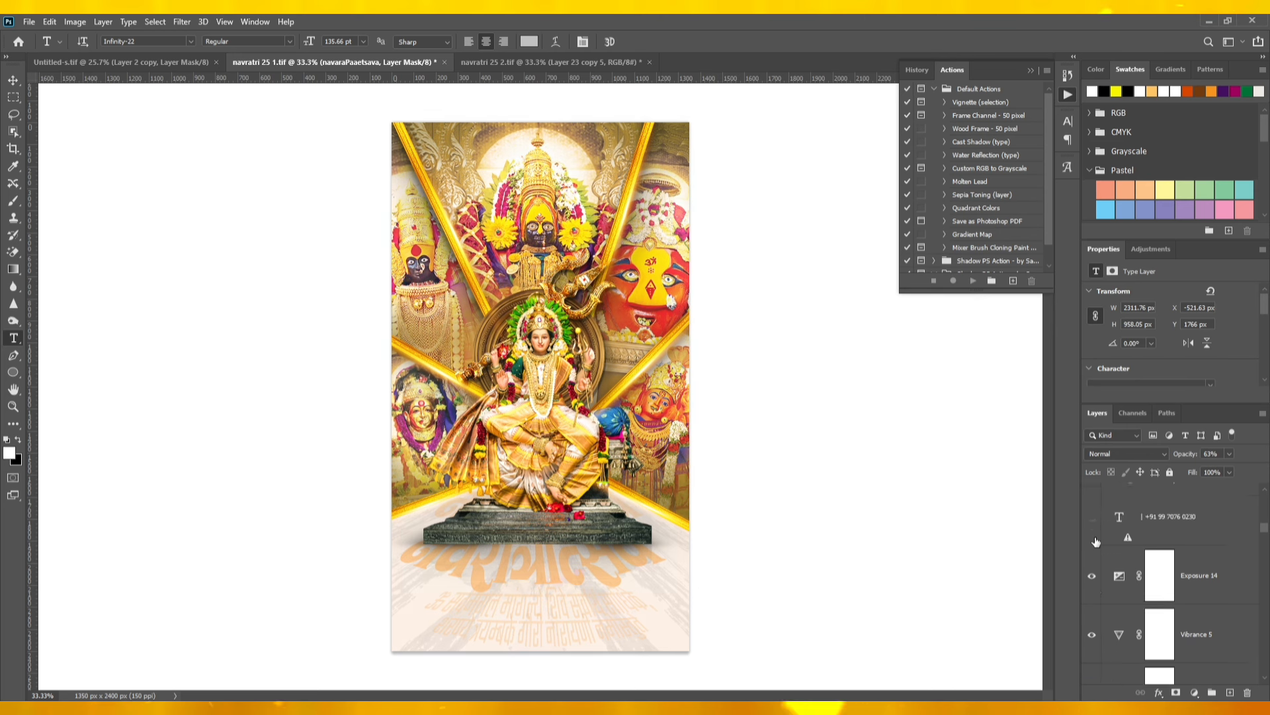
{"action": "left_click", "coordinate": [1118, 574]}
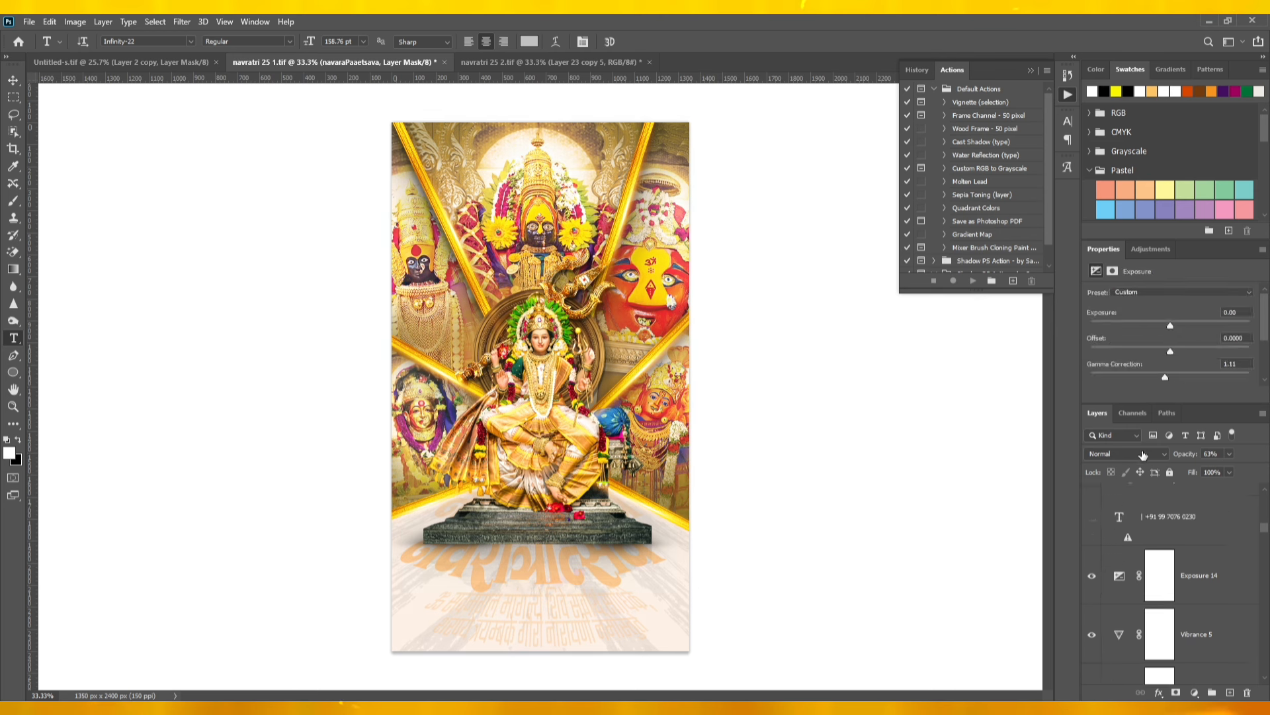
Show the contact phone number text layer and the "MAIN 05" logo above "Exposure 14"
{"action": "scroll", "coordinate": [1105, 553], "scroll_direction": "up", "scroll_amount": 1}
{"action": "left_click", "coordinate": [1099, 558]}
{"action": "scroll", "coordinate": [1096, 549], "scroll_direction": "up", "scroll_amount": 1}
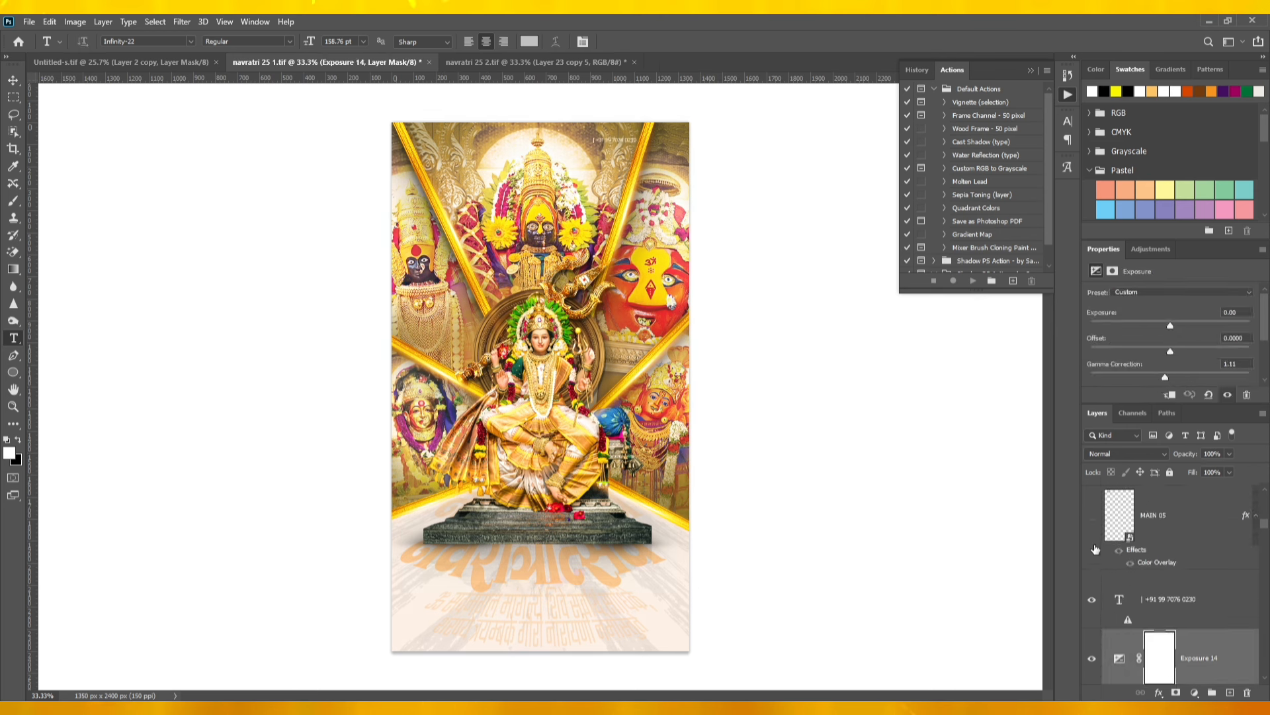
{"action": "left_click", "coordinate": [1093, 549]}
Show the masked red brush circle at the poster's base and the exposure adjustment clipped to it
{"action": "scroll", "coordinate": [1123, 528], "scroll_direction": "up", "scroll_amount": 3}
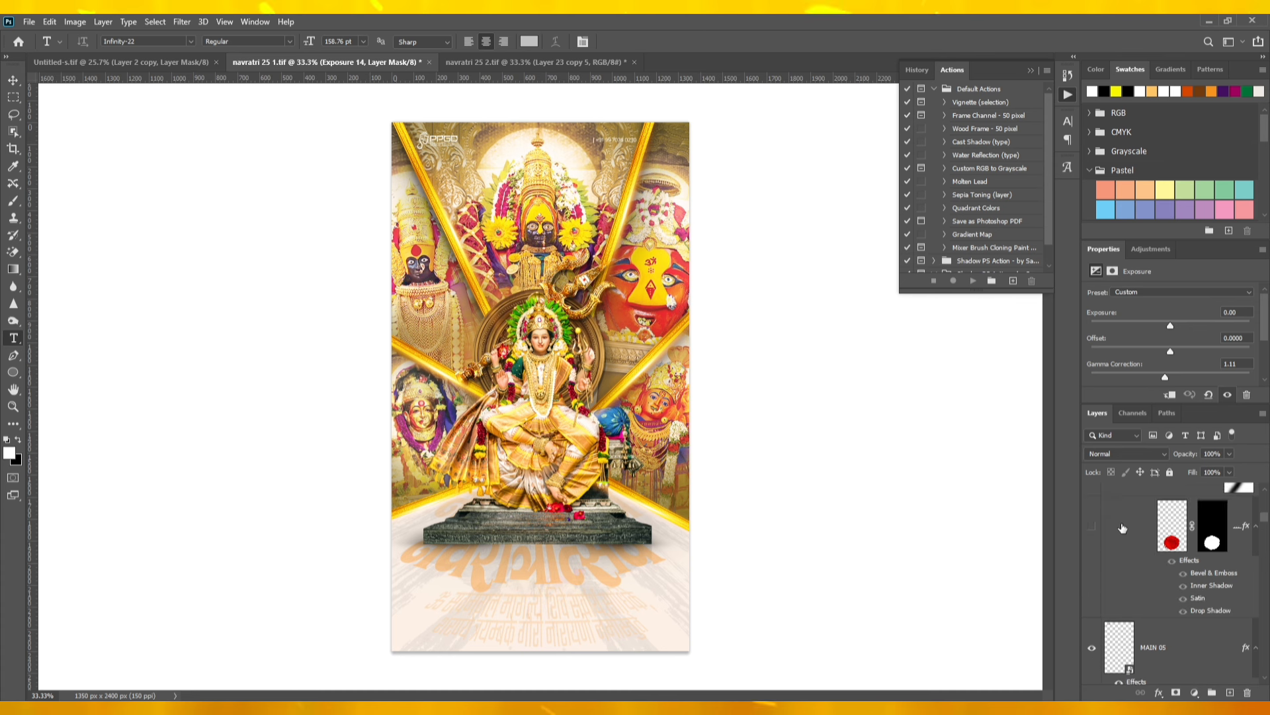
{"action": "scroll", "coordinate": [1123, 528], "scroll_direction": "up", "scroll_amount": 1}
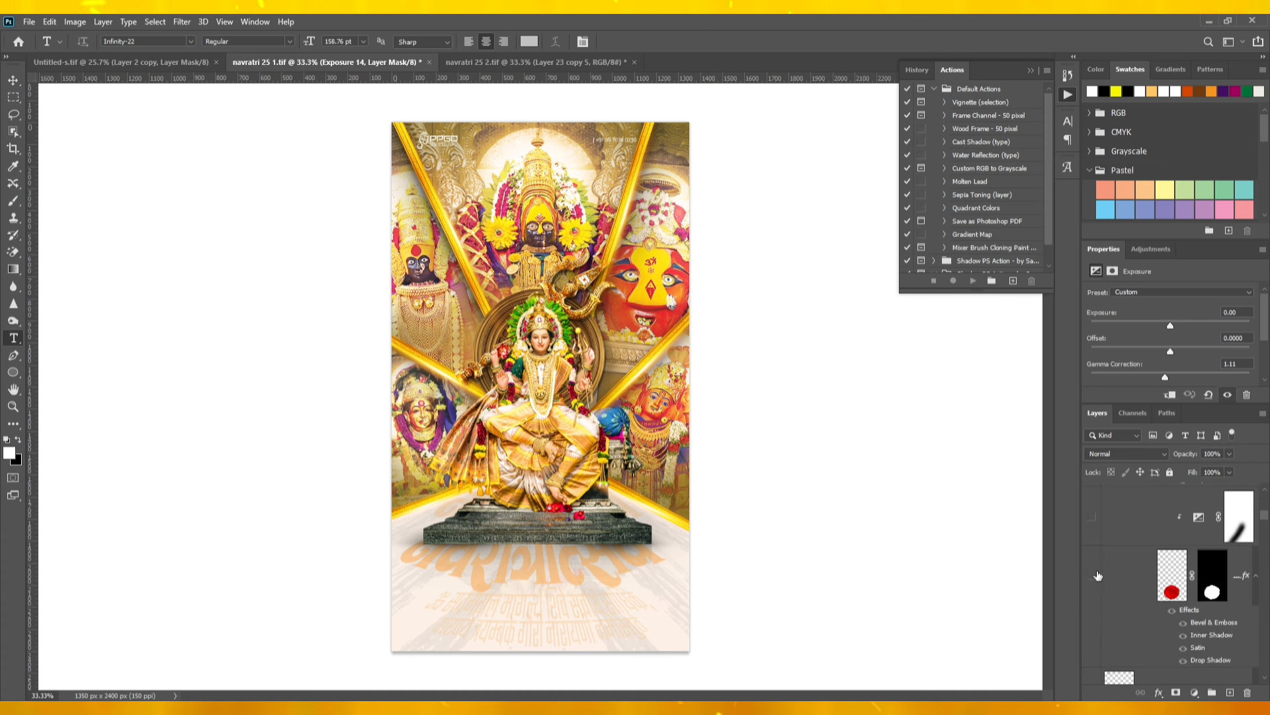
{"action": "left_click", "coordinate": [1093, 575]}
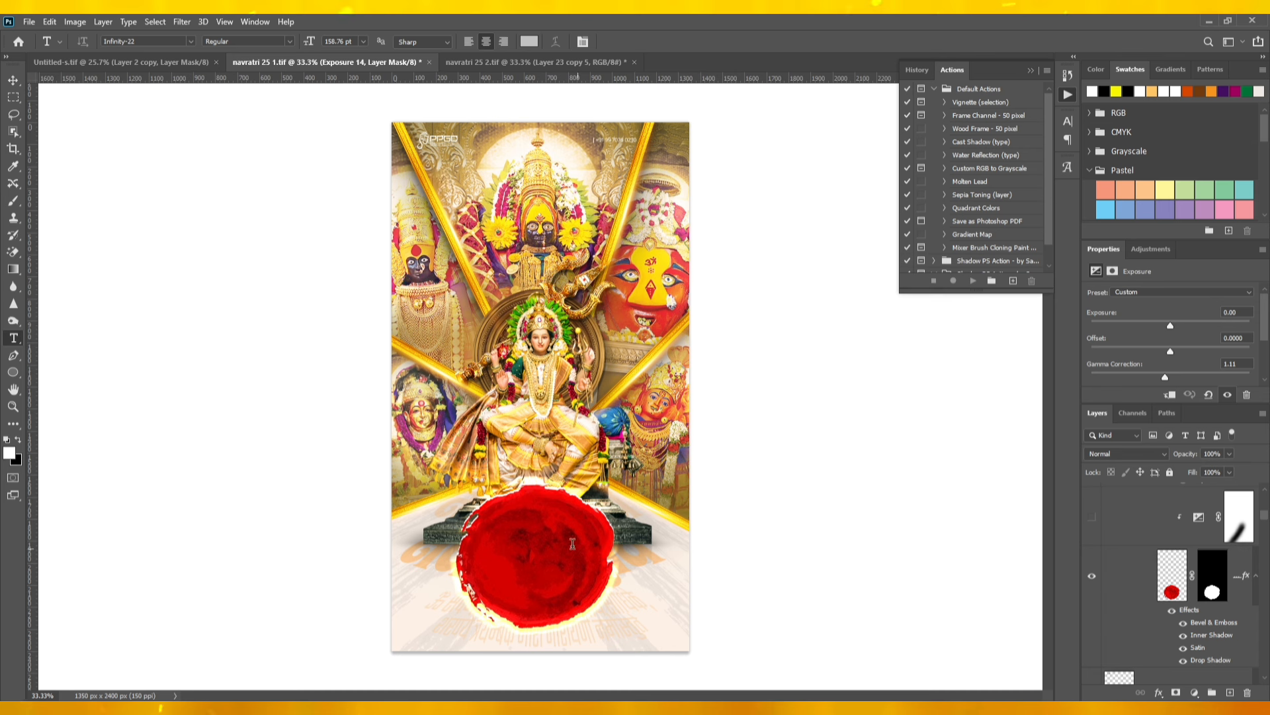
{"action": "left_click", "coordinate": [1092, 516]}
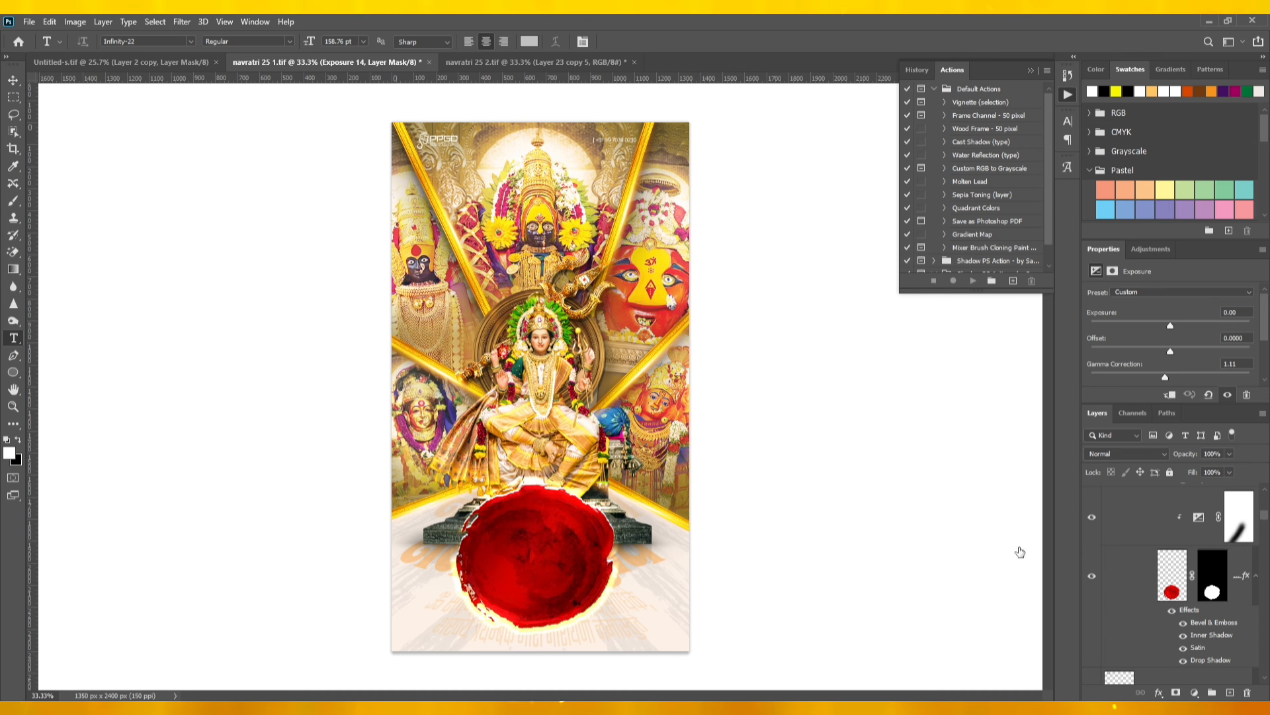
Compare the red circle with its Bevel & Emboss, Inner Shadow, Satin and Drop Shadow effects off and on
{"action": "left_click", "coordinate": [1092, 576]}
{"action": "left_click", "coordinate": [1093, 576]}
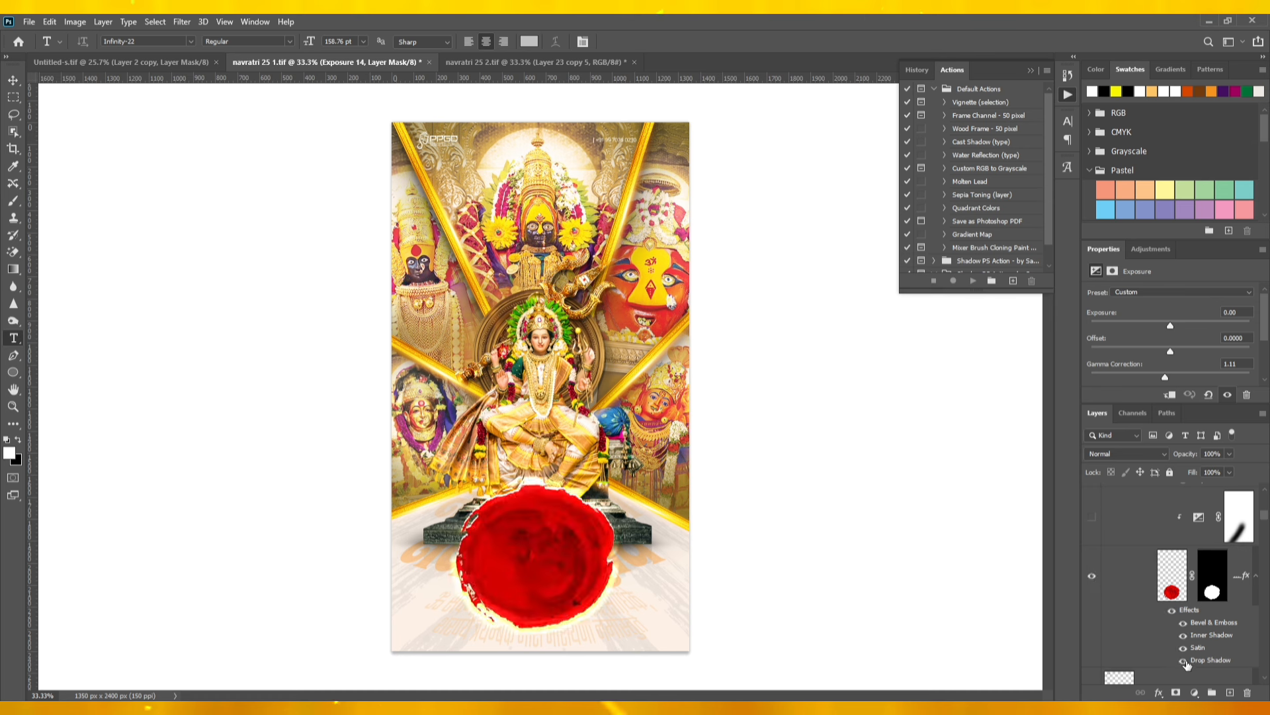
{"action": "left_click_drag", "start_coordinate": [1183, 660], "coordinate": [1185, 624]}
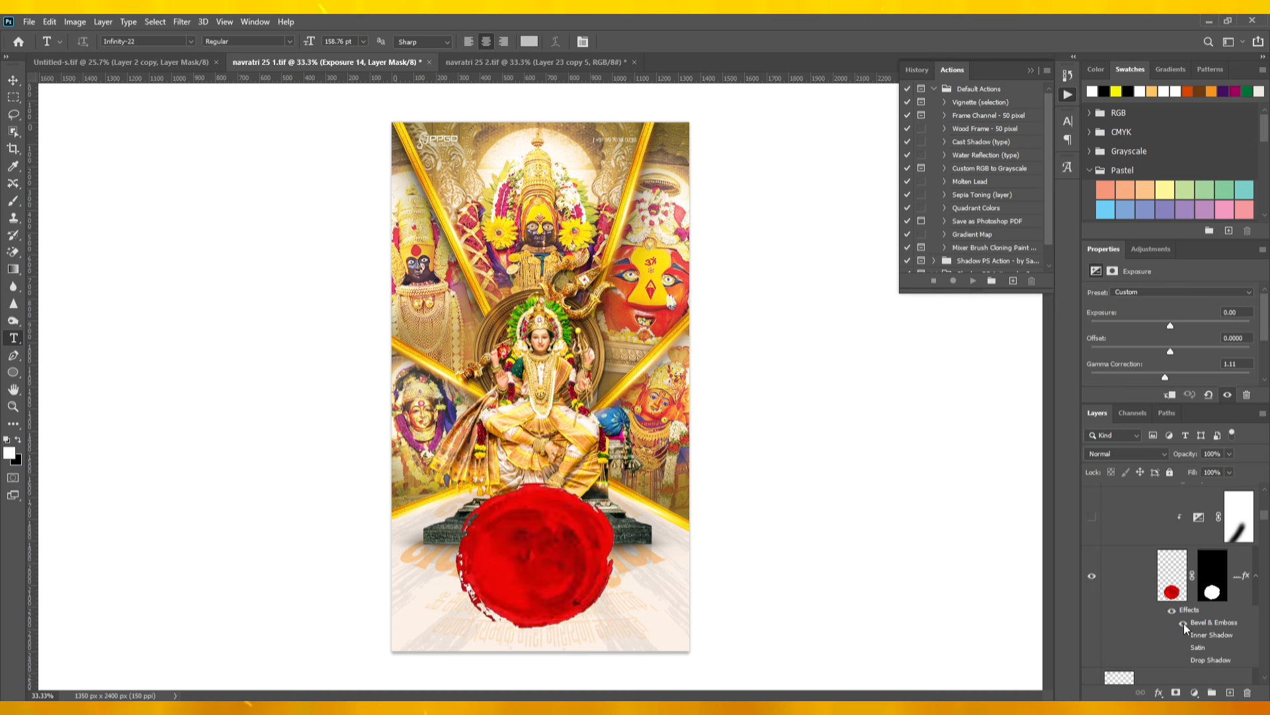
{"action": "left_click", "coordinate": [1183, 636]}
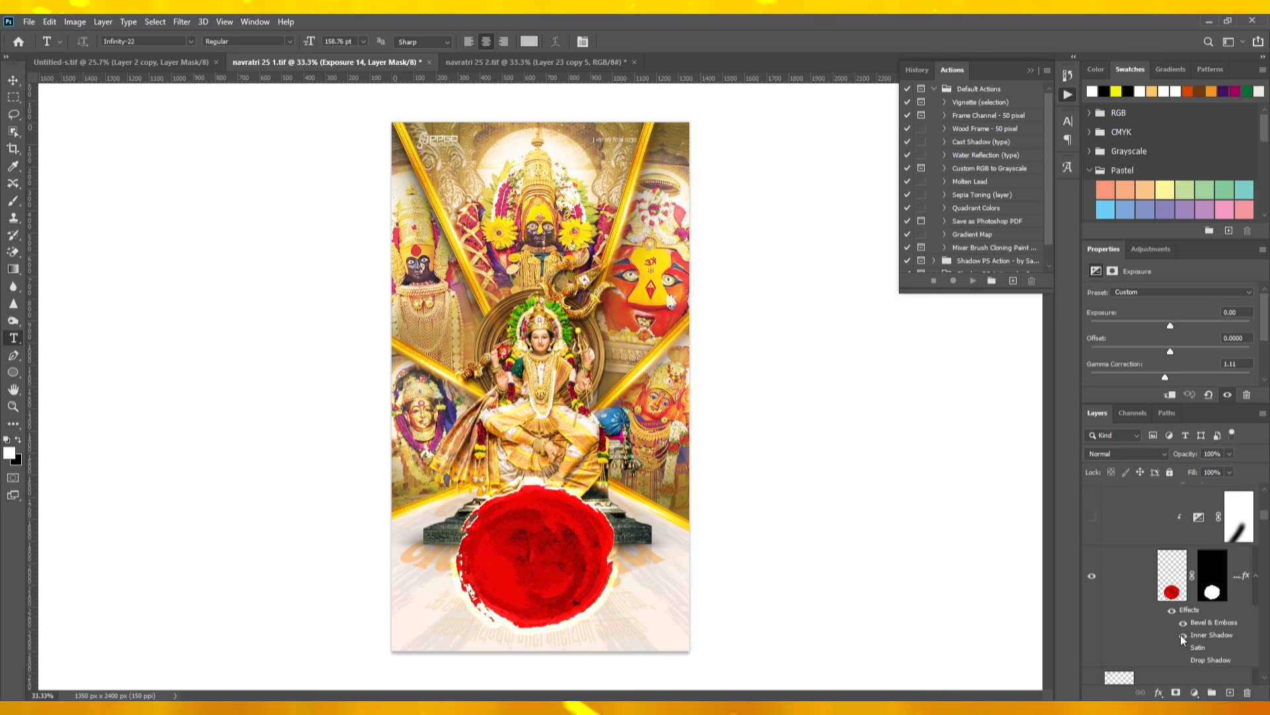
{"action": "left_click_drag", "start_coordinate": [1183, 647], "coordinate": [1183, 660]}
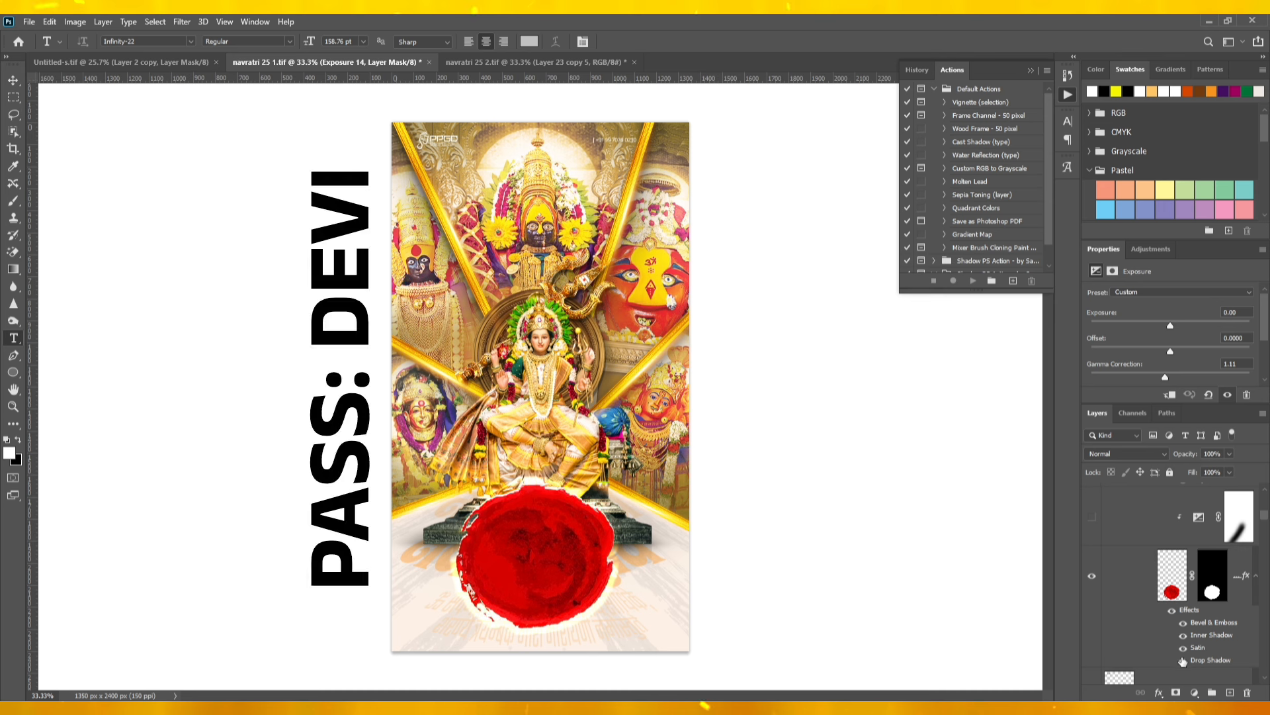
Show the clipped "Exposure 13" adjustment on the red circle and the white warped title text above it
{"action": "scroll", "coordinate": [1181, 657], "scroll_direction": "up", "scroll_amount": 2}
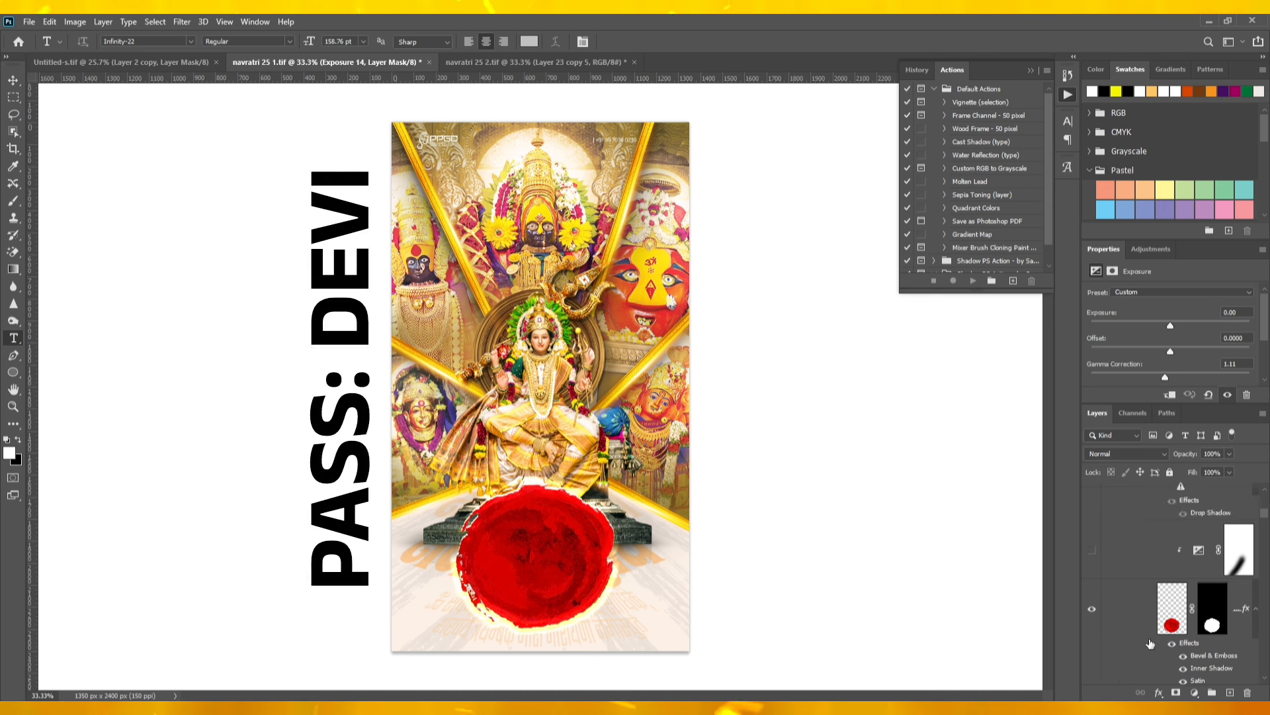
{"action": "left_click", "coordinate": [1092, 549]}
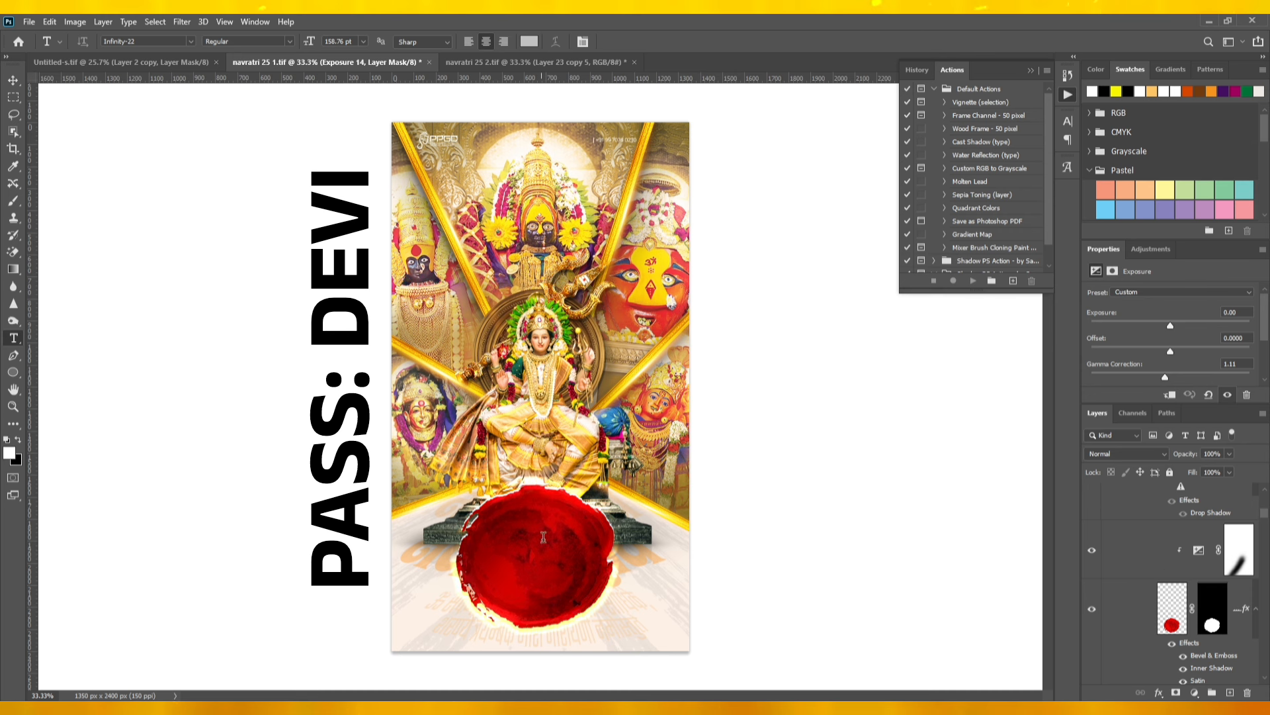
{"action": "scroll", "coordinate": [1134, 555], "scroll_direction": "up", "scroll_amount": 3}
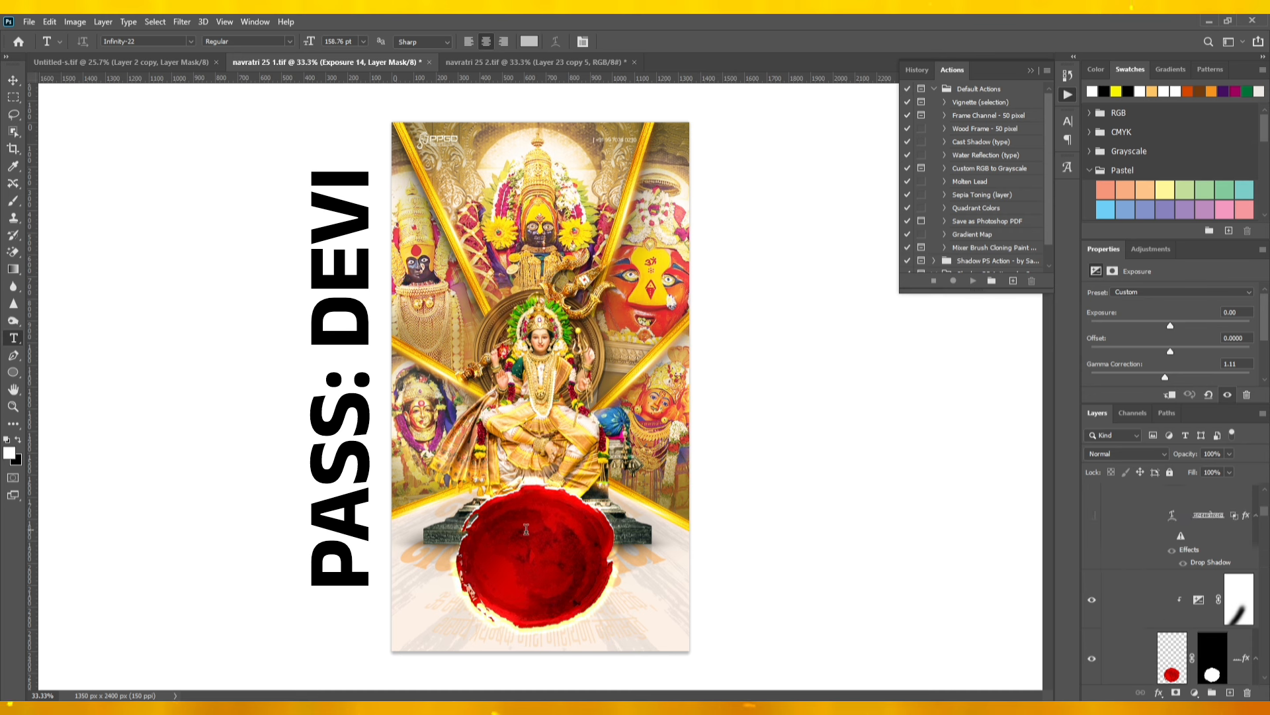
{"action": "left_click", "coordinate": [1235, 617]}
{"action": "left_click", "coordinate": [1090, 516]}
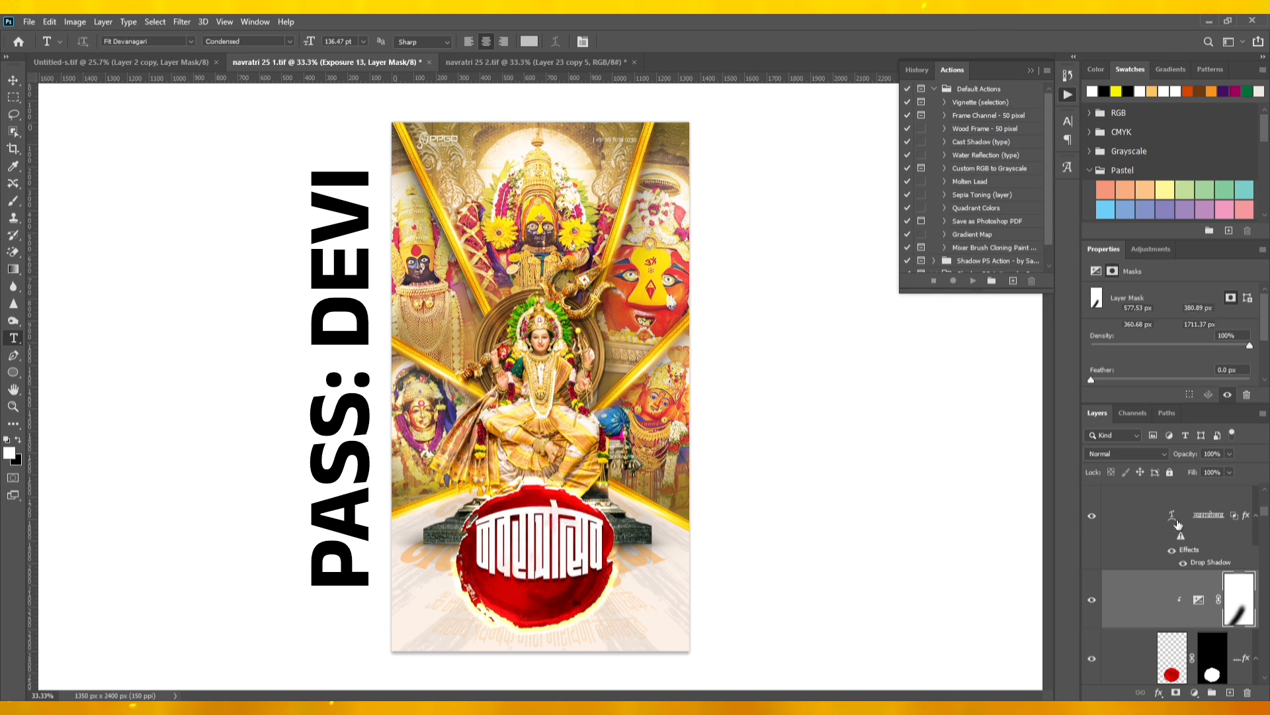
Select the white title text and show the orange "Layer 19" clipped to it with its exposure adjustment
{"action": "left_click", "coordinate": [1177, 520]}
{"action": "scroll", "coordinate": [1158, 526], "scroll_direction": "up", "scroll_amount": 3}
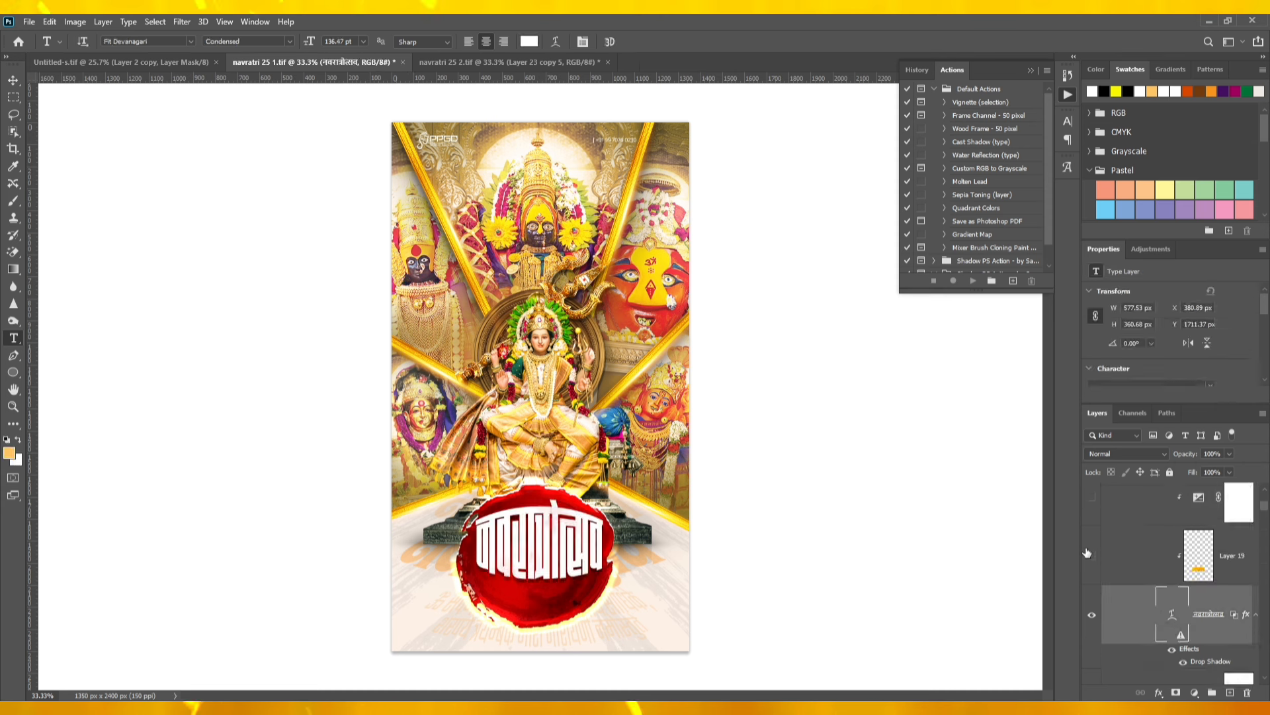
{"action": "left_click", "coordinate": [1092, 554]}
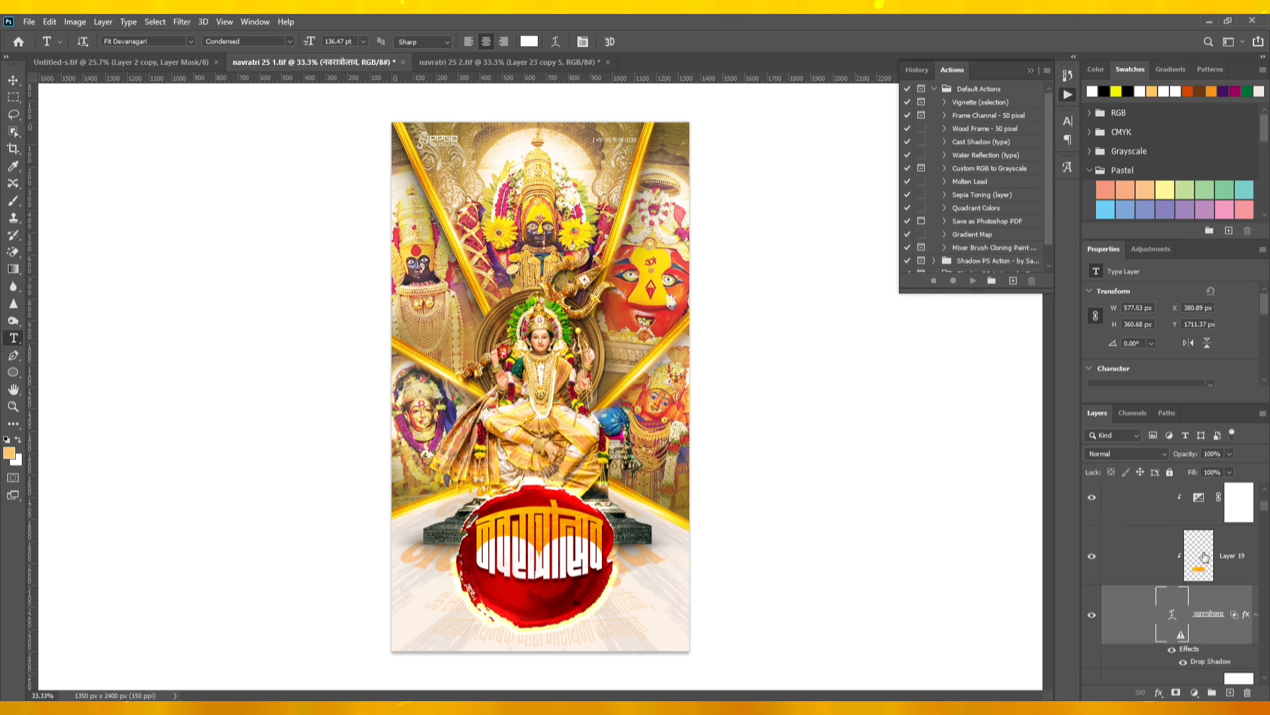
Select the "Exposure 12" adjustment and show the greeting text and "Rectangle 6 copy 3" on the red circle
{"action": "scroll", "coordinate": [1108, 529], "scroll_direction": "up", "scroll_amount": 2}
{"action": "left_click", "coordinate": [1189, 571]}
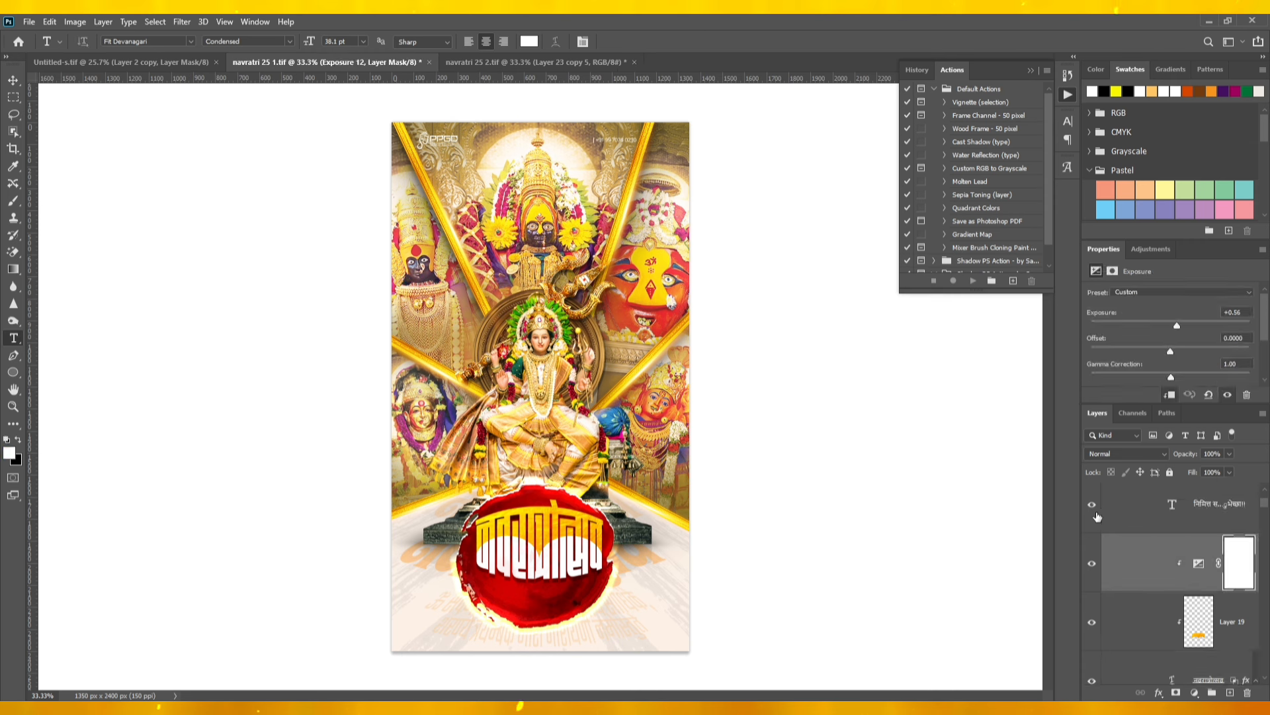
{"action": "scroll", "coordinate": [1200, 561], "scroll_direction": "up", "scroll_amount": 3}
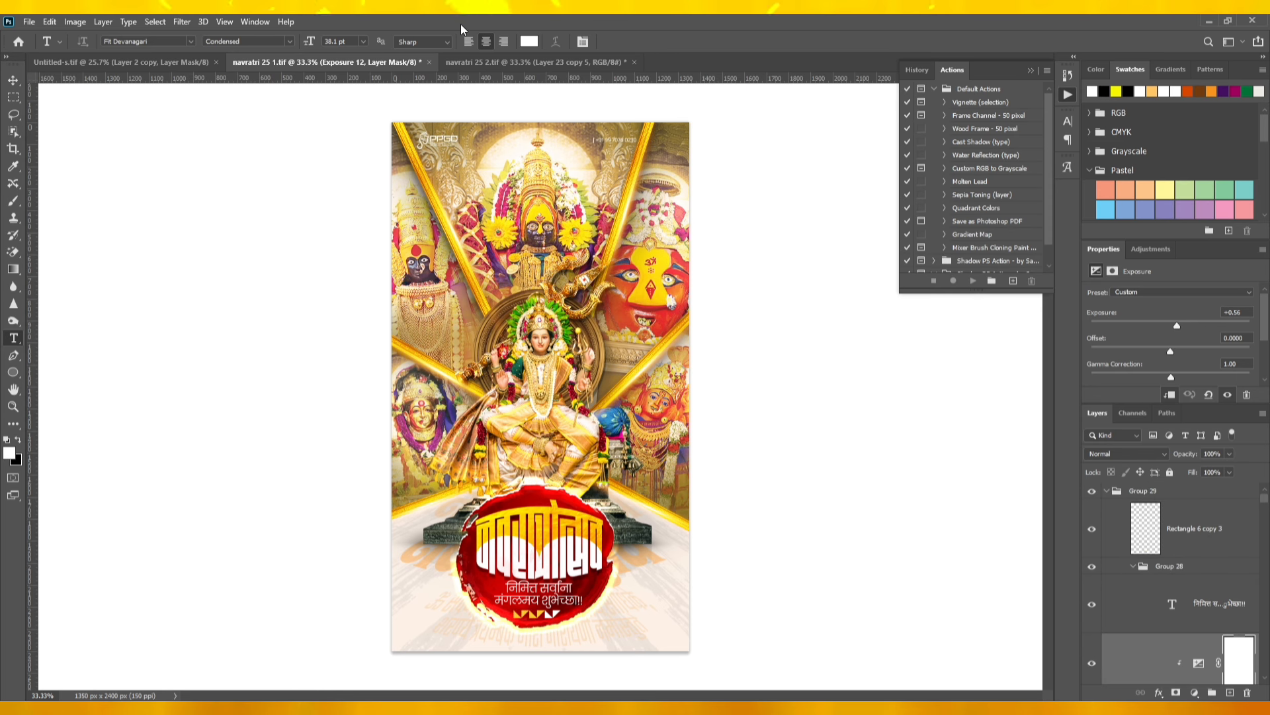
Switch to "navratri 25 2.tif" and show its hidden layers from the bottom of the stack up to "MAIN 05"
{"action": "left_click", "coordinate": [487, 63]}
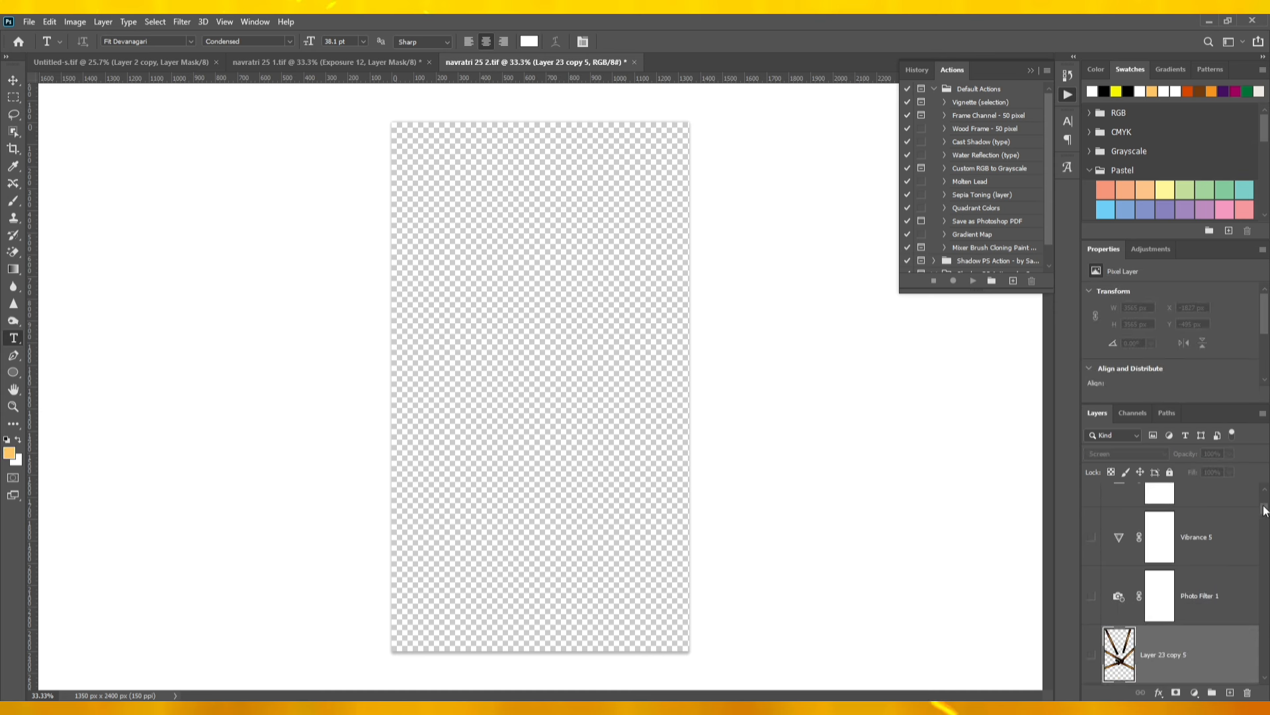
{"action": "left_click_drag", "start_coordinate": [1263, 507], "coordinate": [1256, 674]}
{"action": "left_click_drag", "start_coordinate": [1092, 661], "coordinate": [1091, 453]}
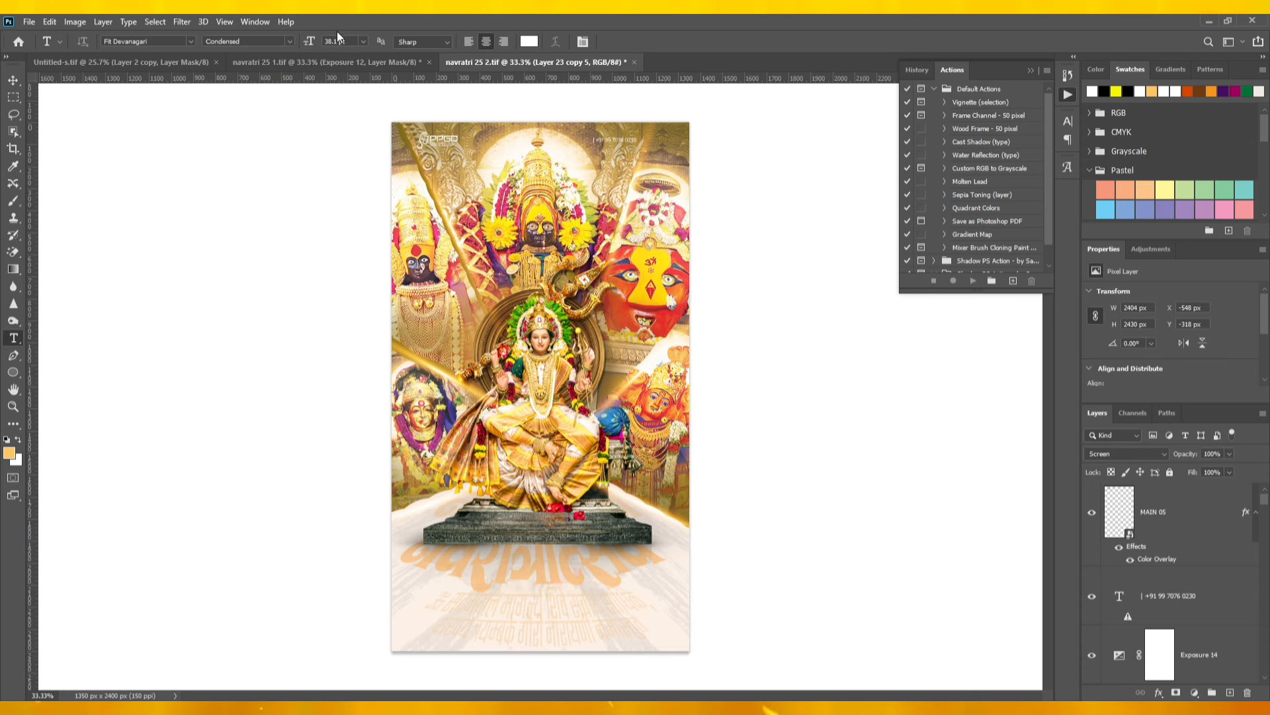
Compare "navratri 25 2.tif" with "navratri 25 1.tif" and show the golden frame bars in its "Group 27"
{"action": "left_click", "coordinate": [344, 61]}
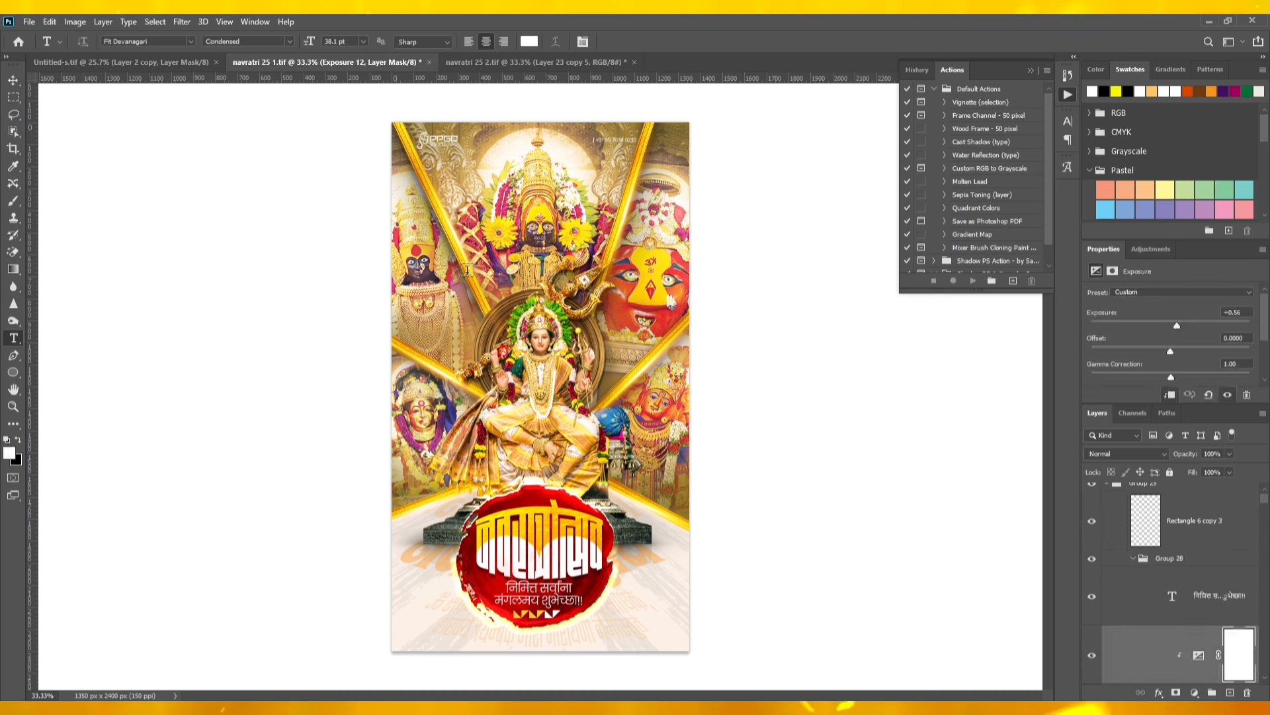
{"action": "left_click", "coordinate": [532, 63]}
{"action": "scroll", "coordinate": [1229, 623], "scroll_direction": "up", "scroll_amount": 3}
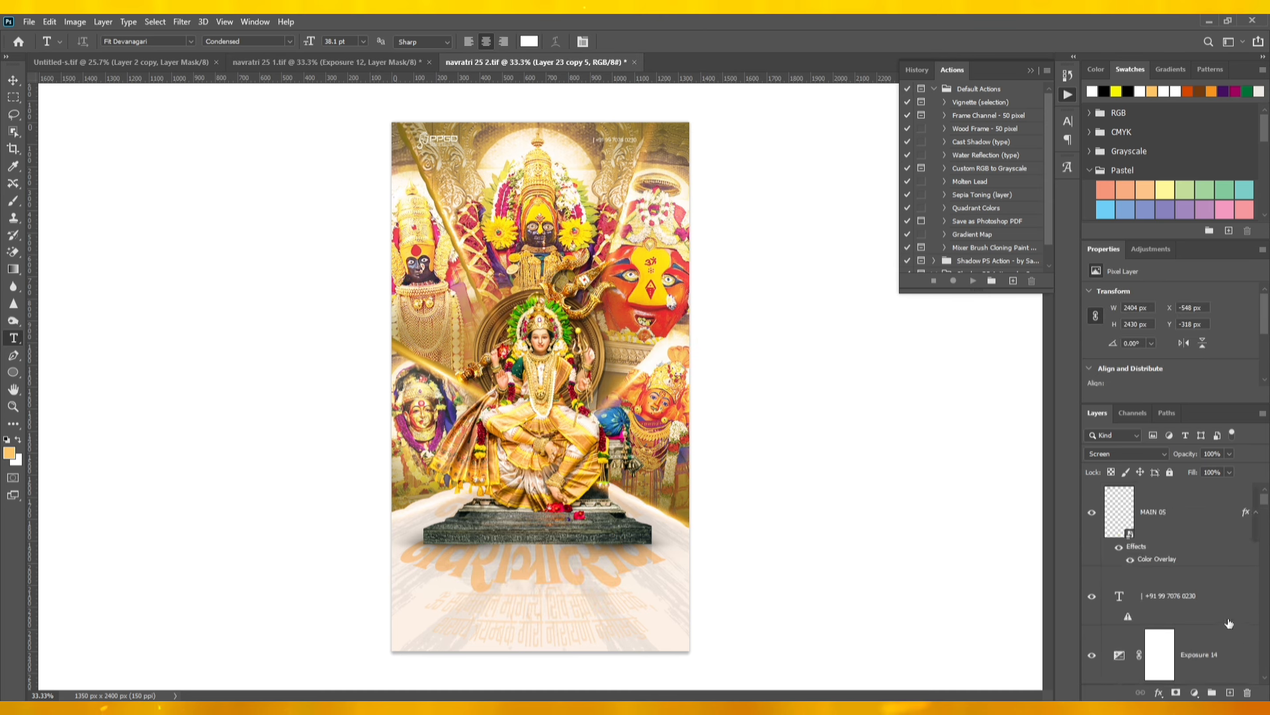
{"action": "scroll", "coordinate": [1229, 623], "scroll_direction": "down", "scroll_amount": 5}
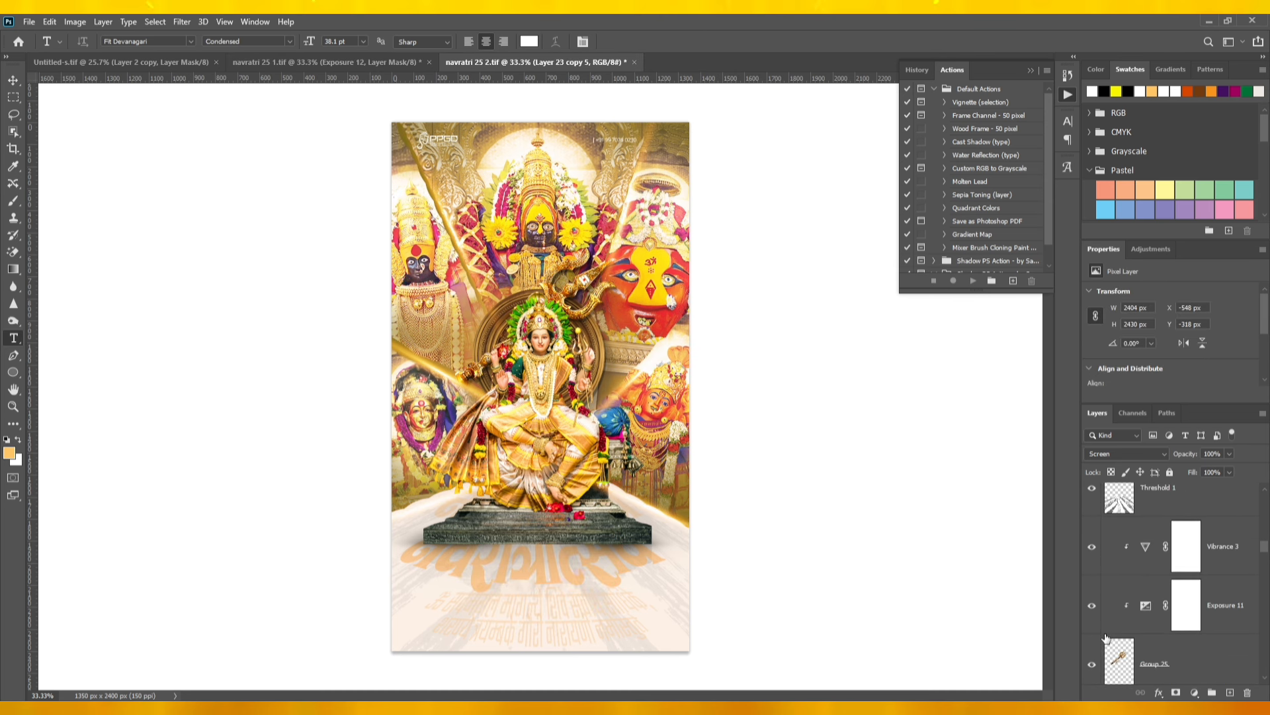
{"action": "scroll", "coordinate": [1106, 632], "scroll_direction": "down", "scroll_amount": 4}
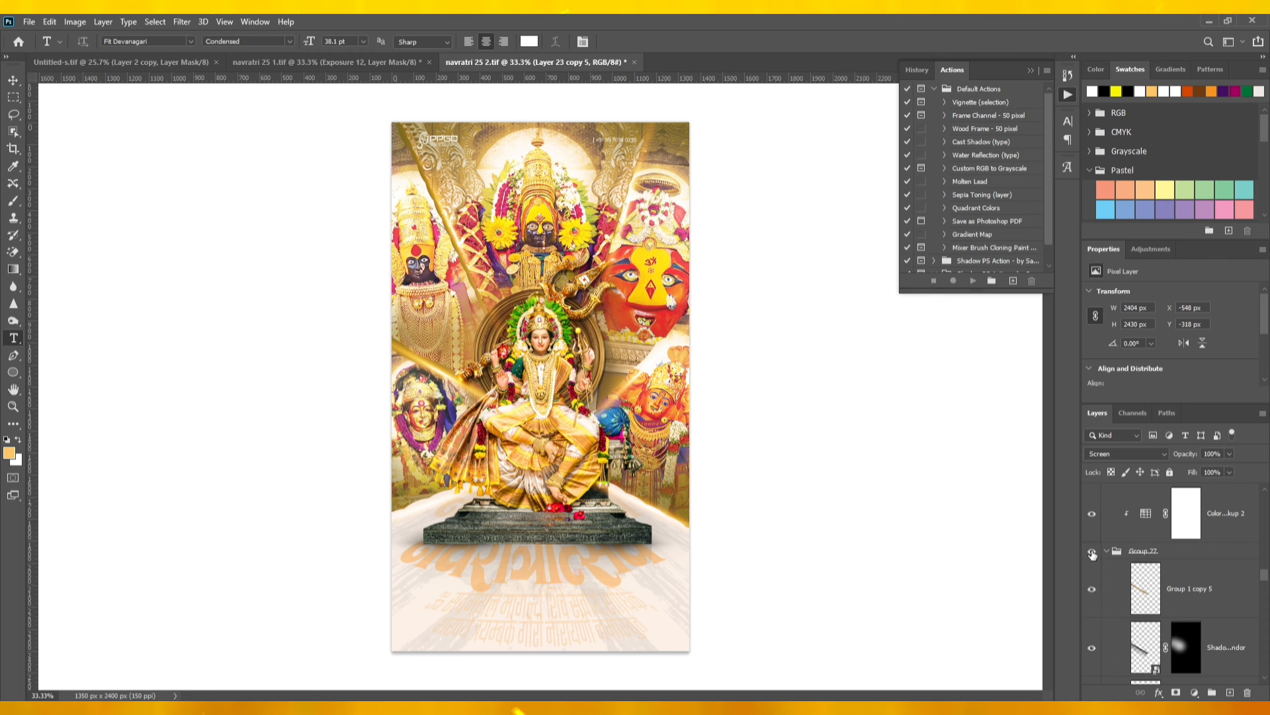
{"action": "left_click", "coordinate": [1093, 553]}
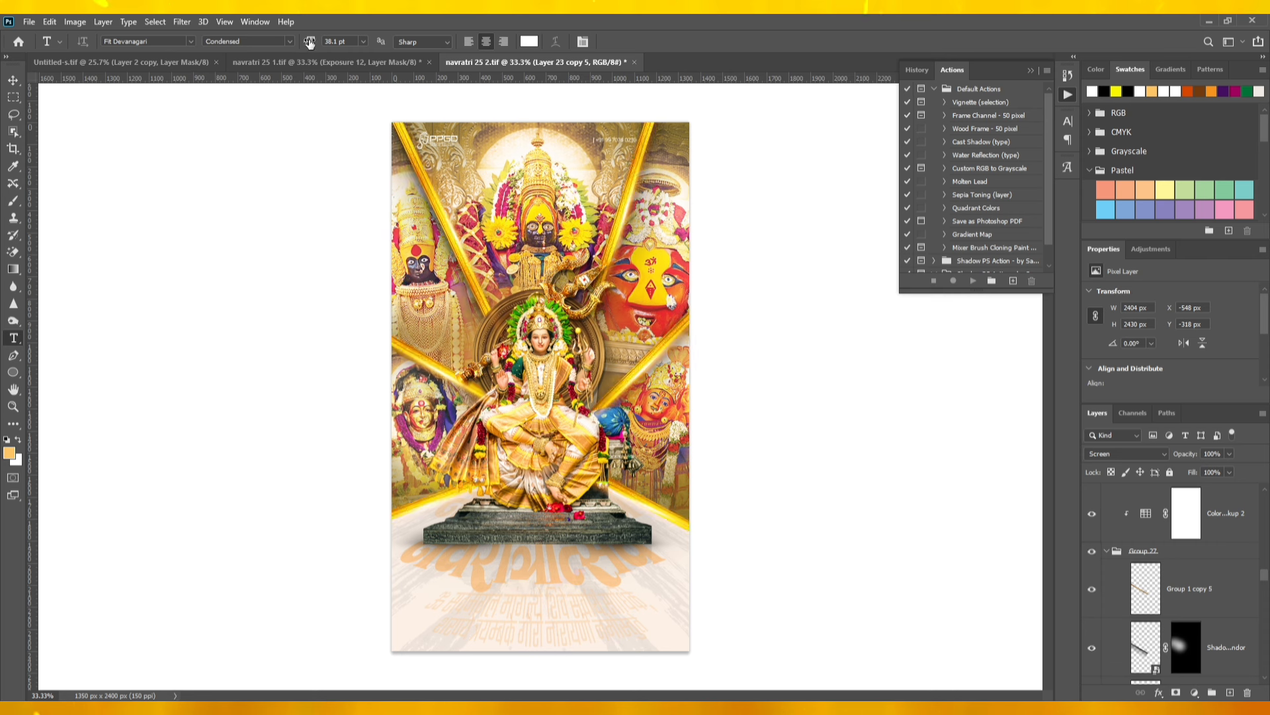
{"action": "left_click", "coordinate": [319, 67]}
{"action": "left_click", "coordinate": [574, 63]}
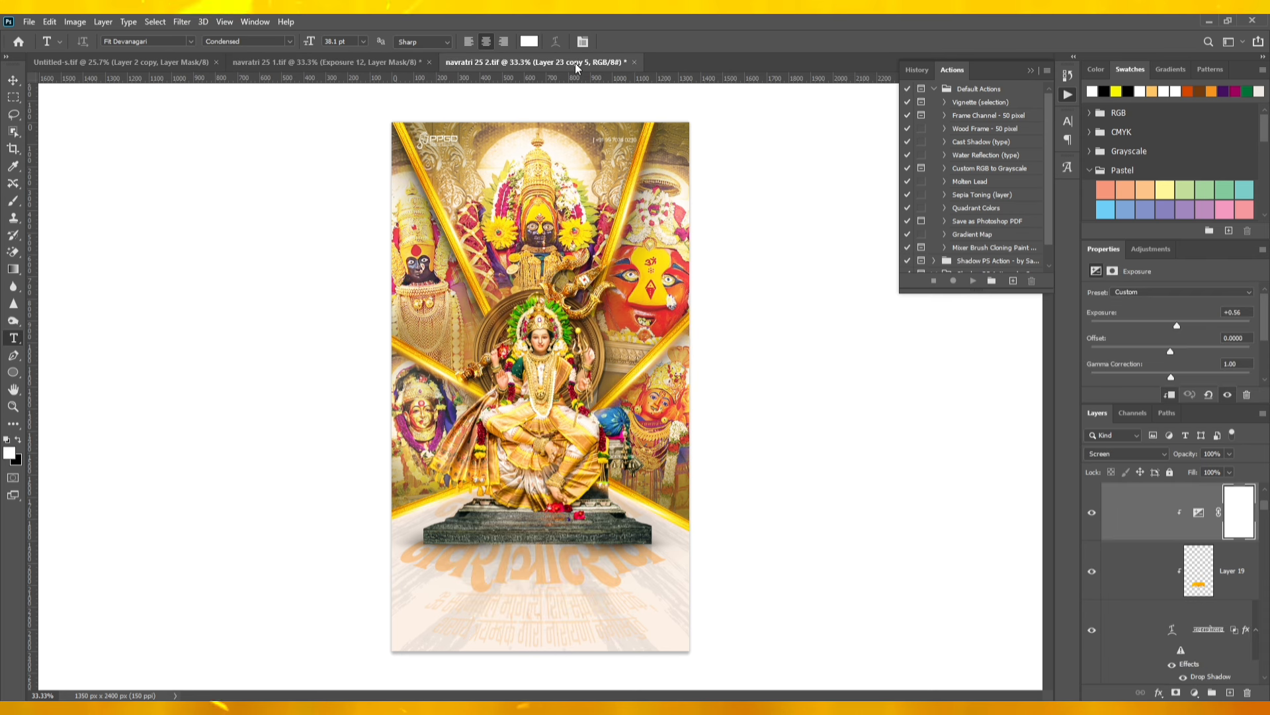